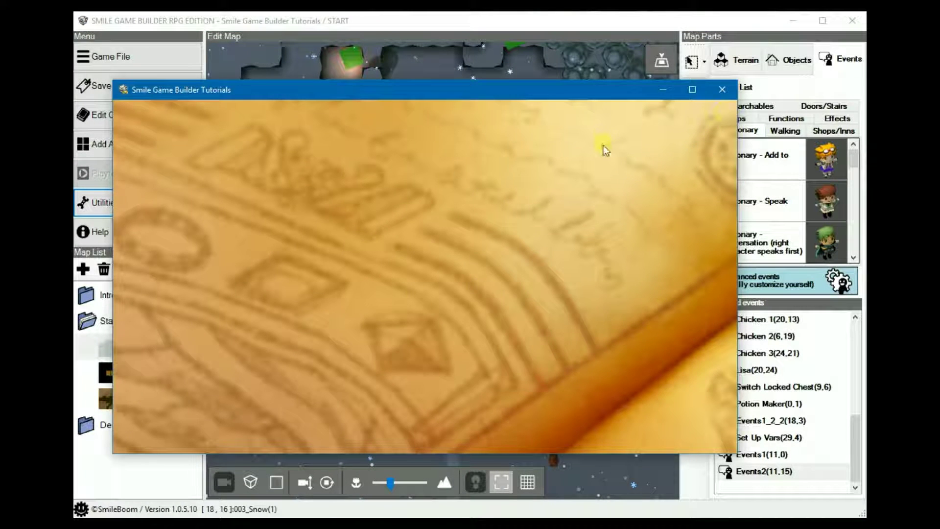
- Set the image zoom after jump to 0% in the Move displayed image panel of Events2, save the event and playtest it
click(722, 89)
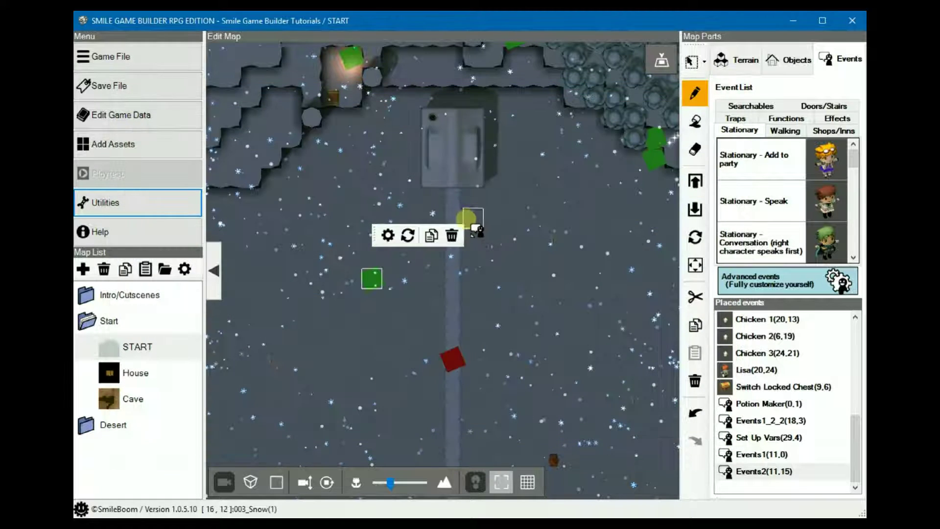
click(374, 279)
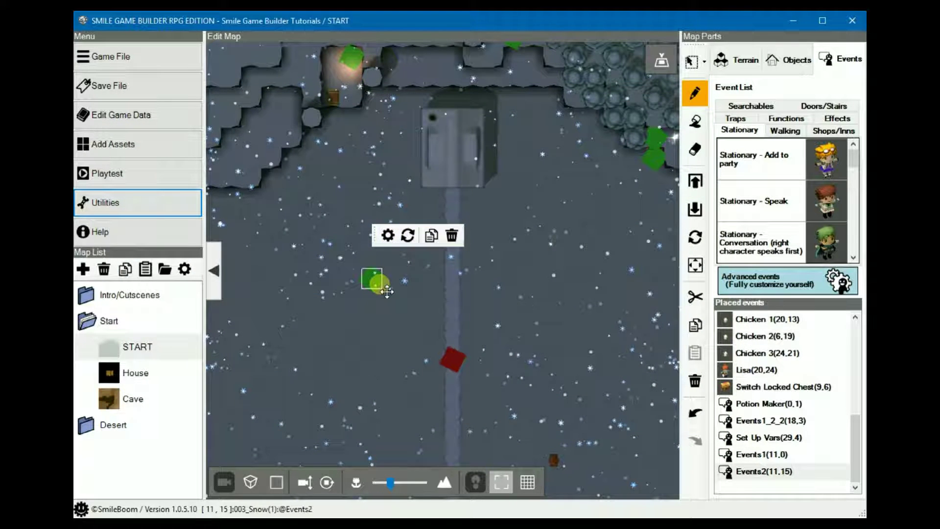
double_click(373, 279)
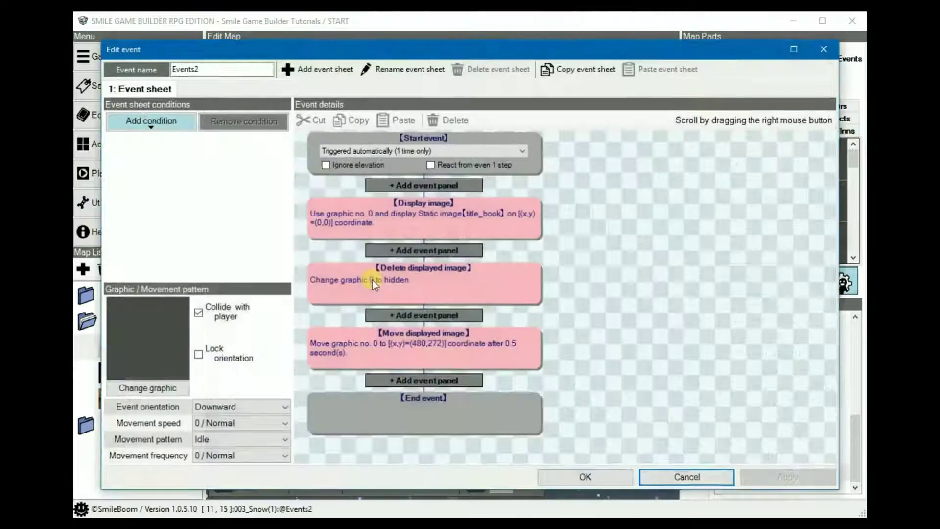
double_click(404, 348)
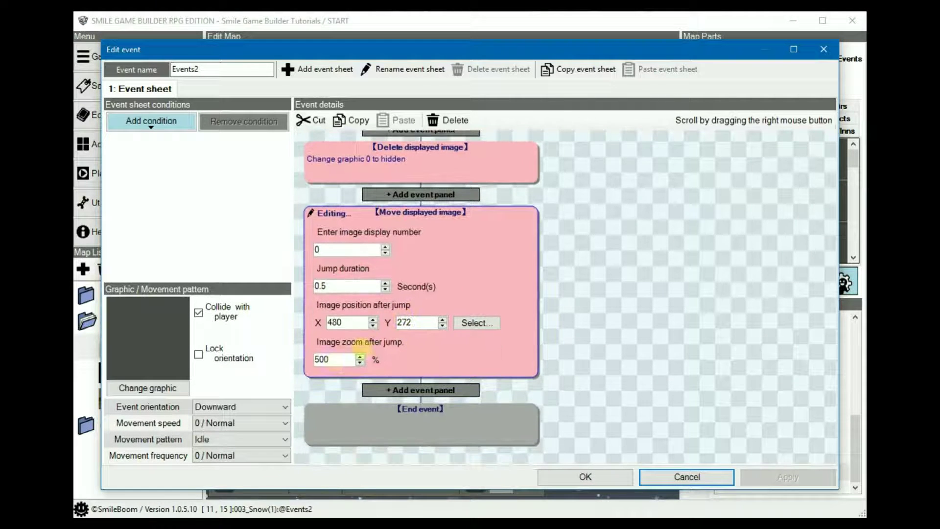
double_click(330, 360)
text(500)
double_click(333, 363)
text(0)
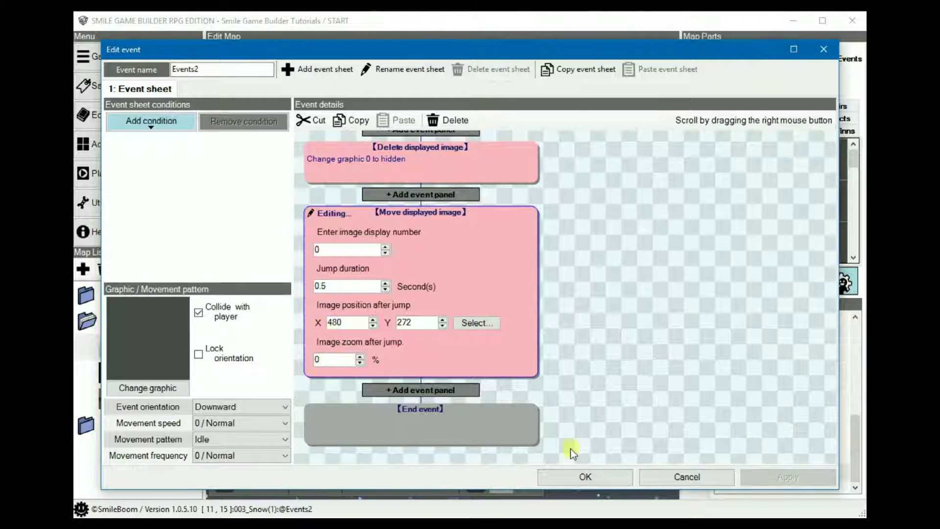
click(589, 477)
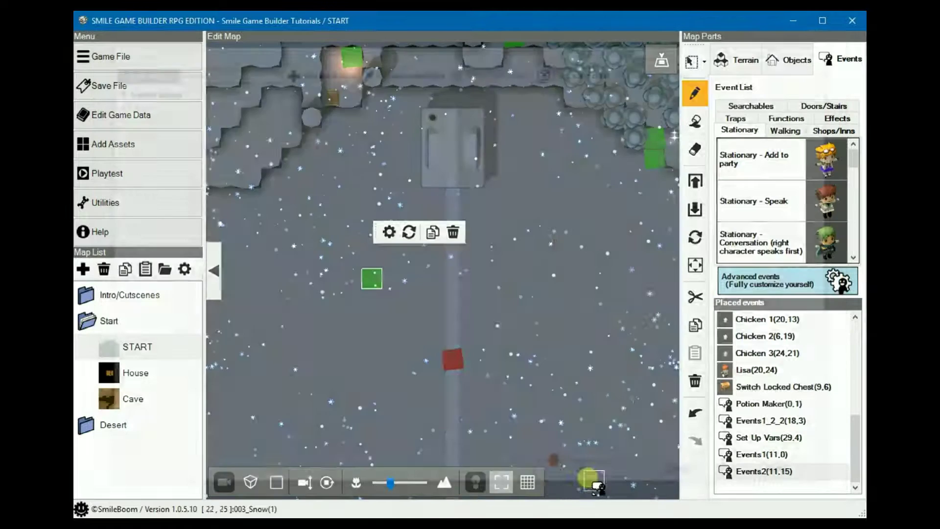
click(127, 174)
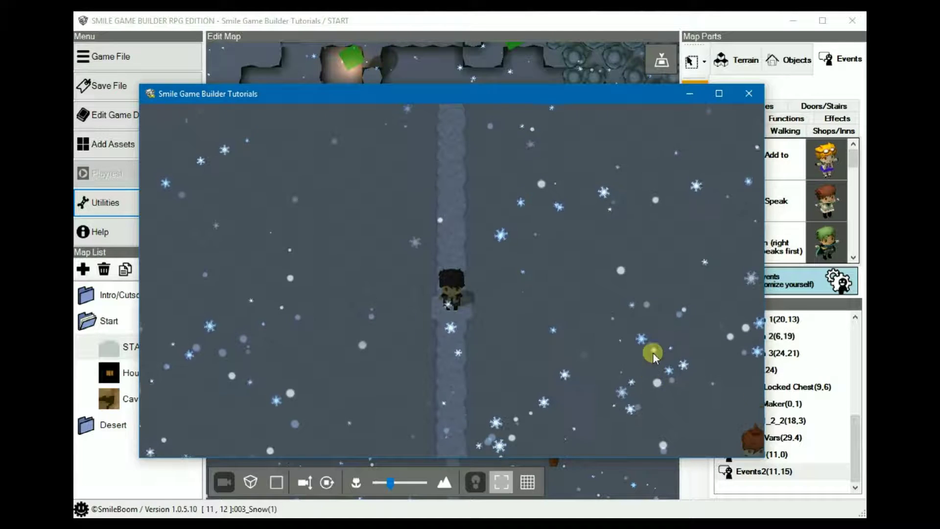
click(748, 93)
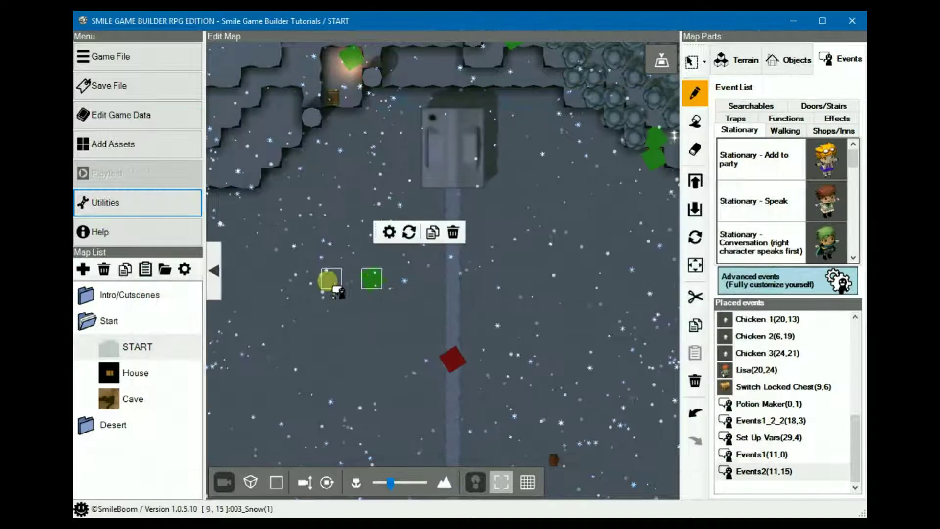
- Add a Delete displayed image panel for image number 0 after the Move displayed image panel in Events2
click(372, 279)
double_click(373, 280)
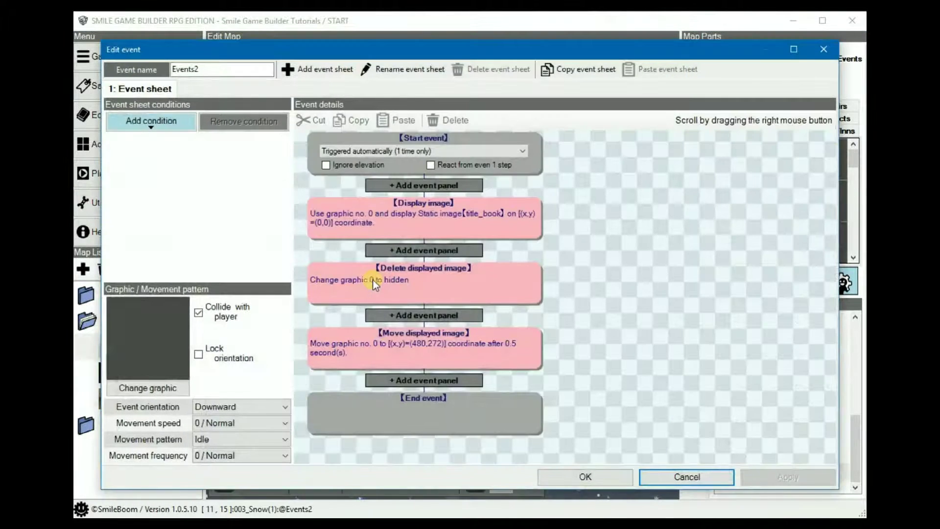
click(430, 383)
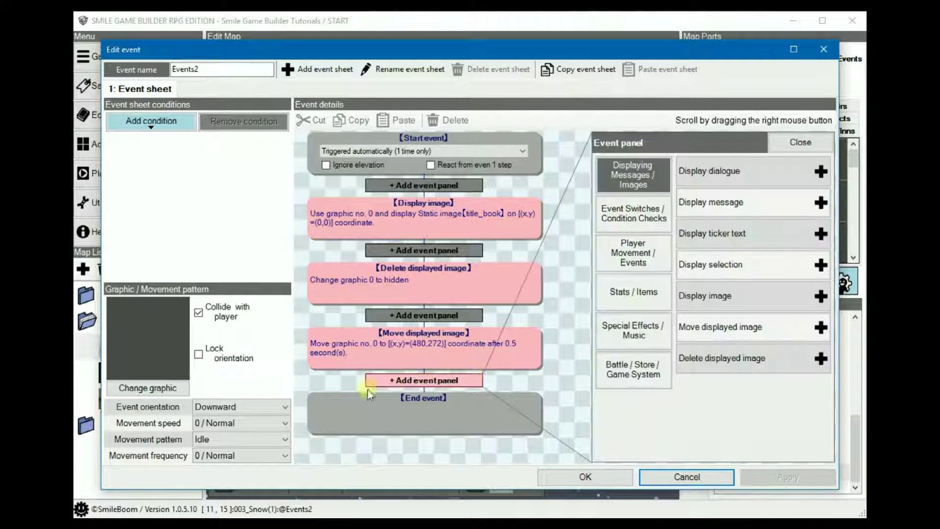
click(703, 360)
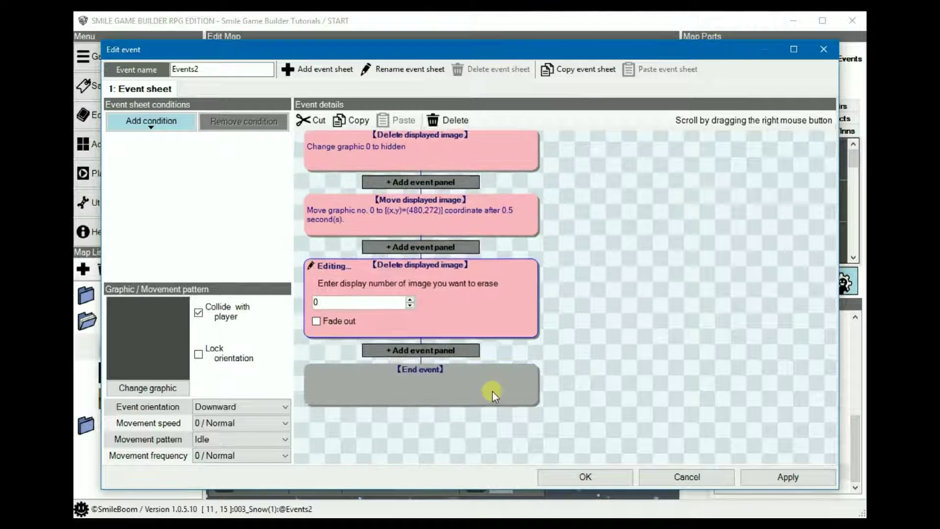
click(594, 362)
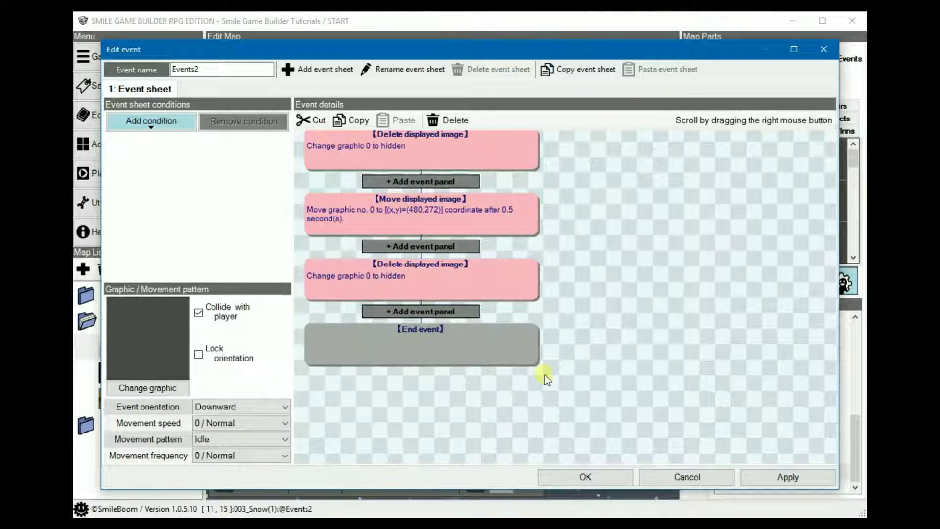
- Try out several positions for the moved image in its display location preview, and cancel without applying them
click(395, 222)
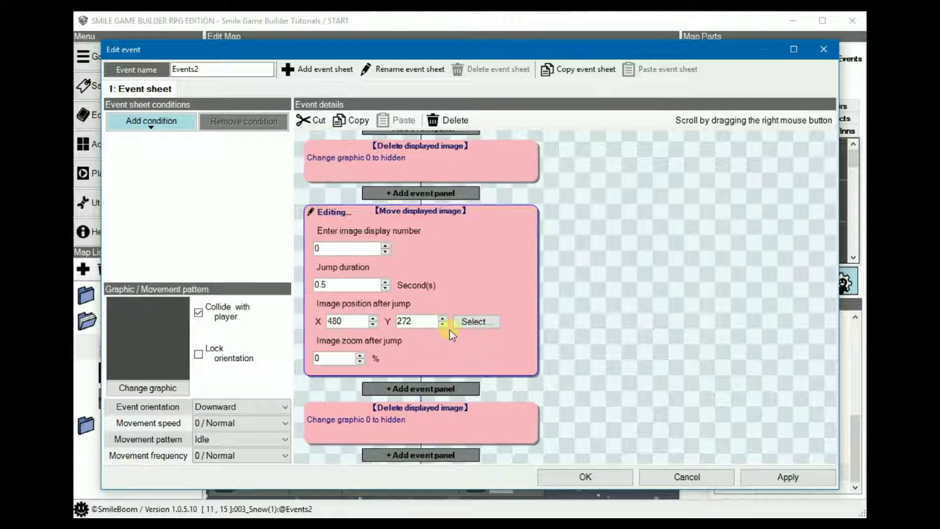
click(480, 327)
drag(504, 289, 485, 293)
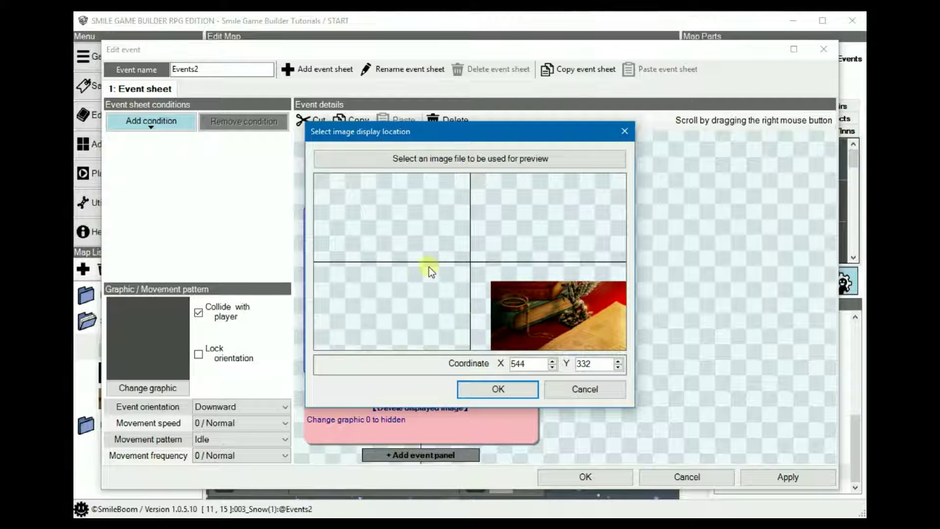
mouse_move(559, 318)
mouse_down()
mouse_move(411, 222)
mouse_move(463, 244)
mouse_move(413, 277)
mouse_move(448, 229)
mouse_move(569, 308)
mouse_up()
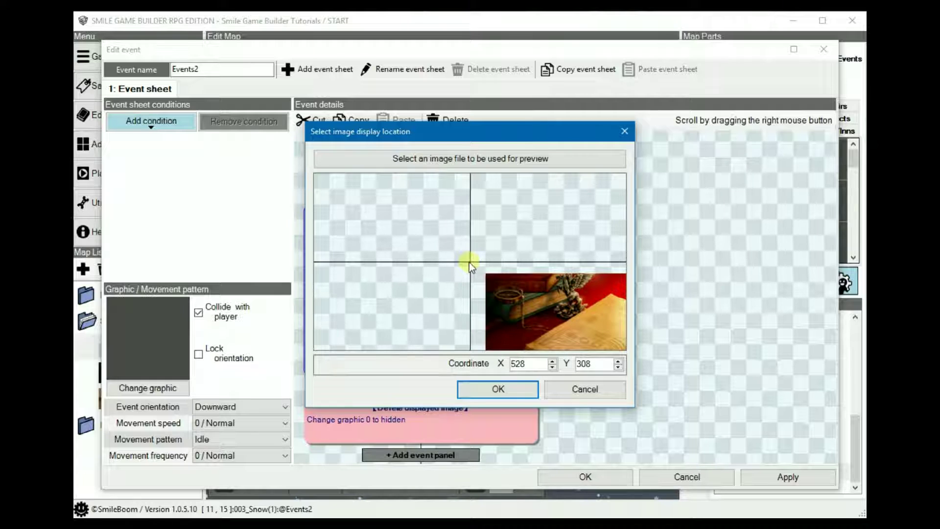
drag(552, 310, 392, 216)
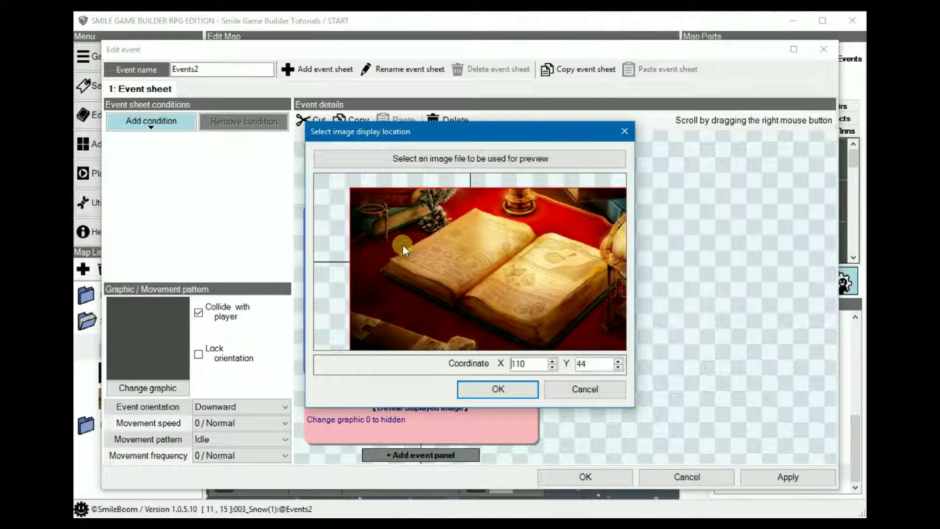
click(583, 390)
- Compare the position and zoom settings of the Display image panel with those of the Move displayed image panel
scroll(612, 253, up, 4)
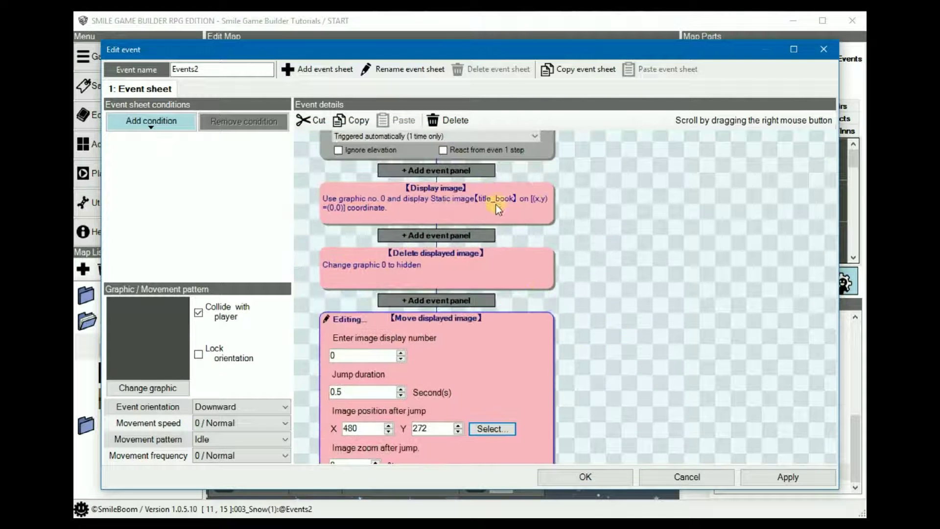
click(458, 201)
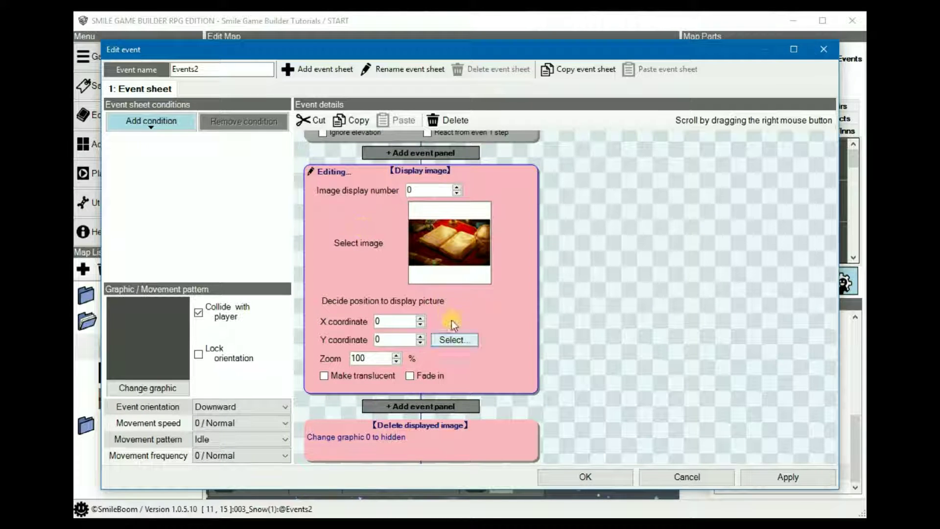
scroll(622, 323, down, 3)
click(414, 338)
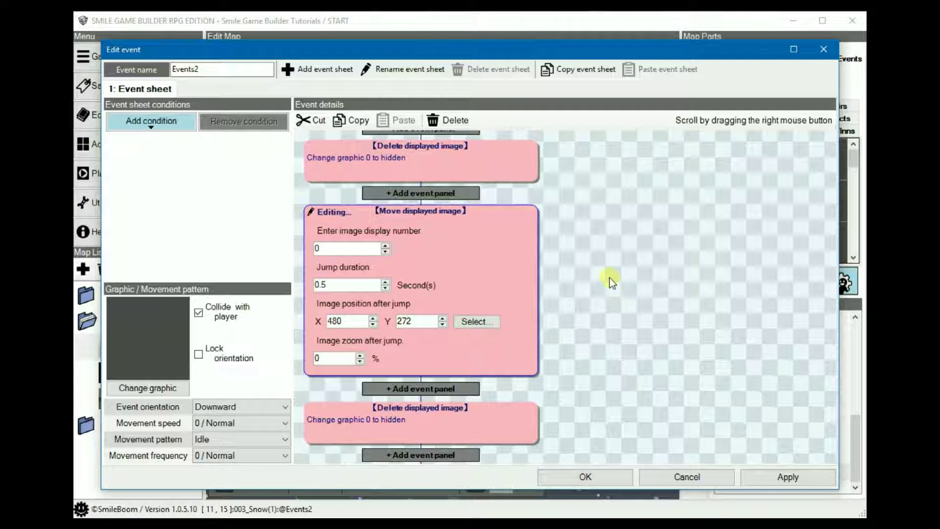
scroll(610, 279, up, 2)
click(451, 171)
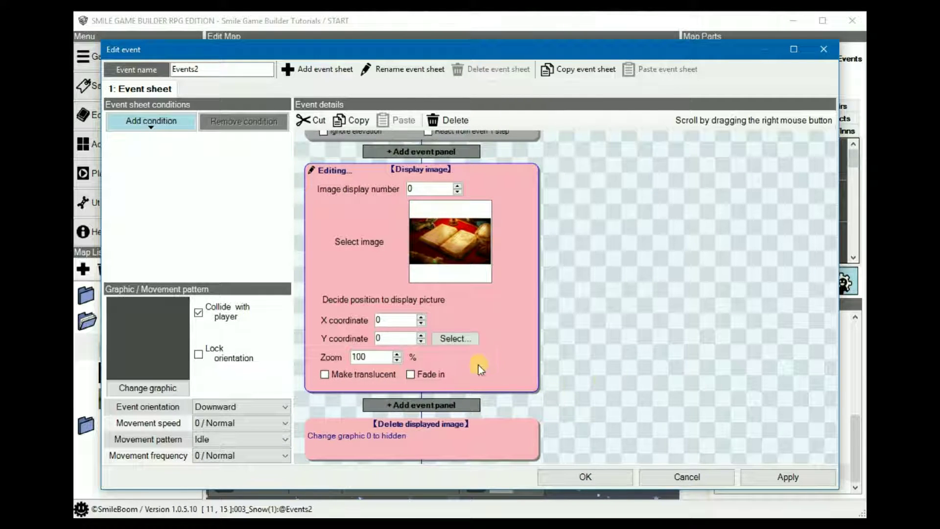
- Set the Move displayed image panel's position after jump to X 1015, Y 645 and check it in the location preview
scroll(620, 343, down, 5)
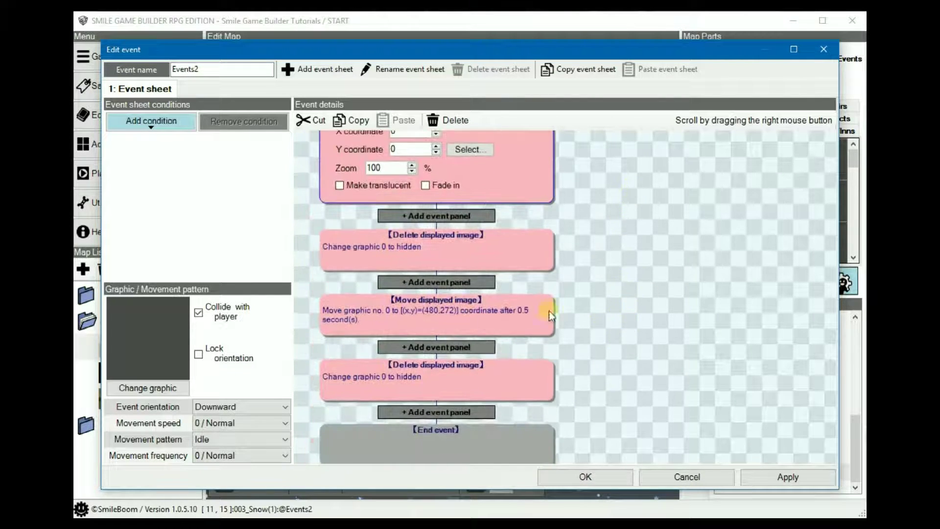
click(487, 315)
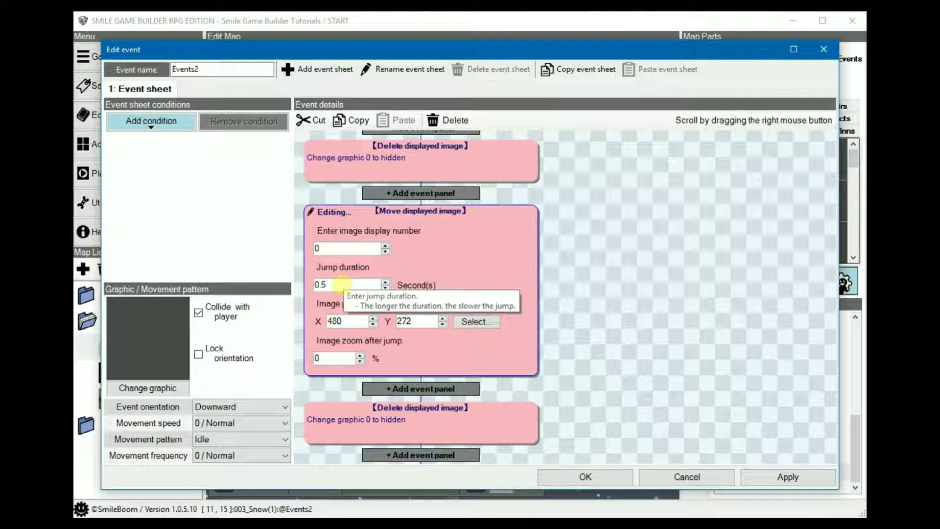
double_click(343, 322)
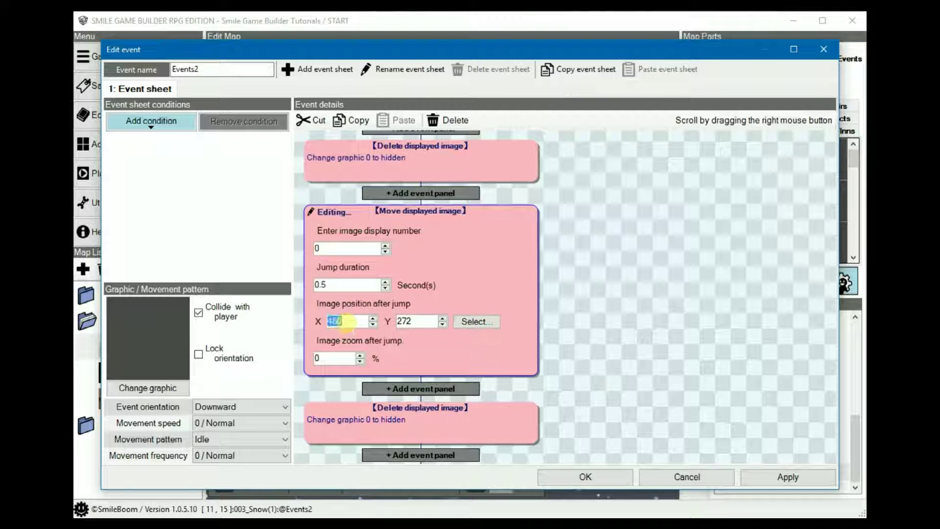
text(1015)
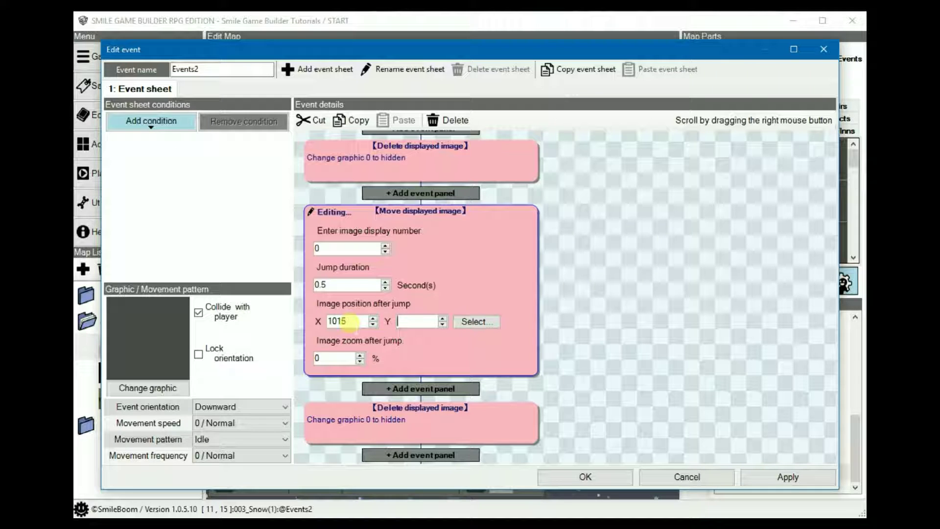
text(646)
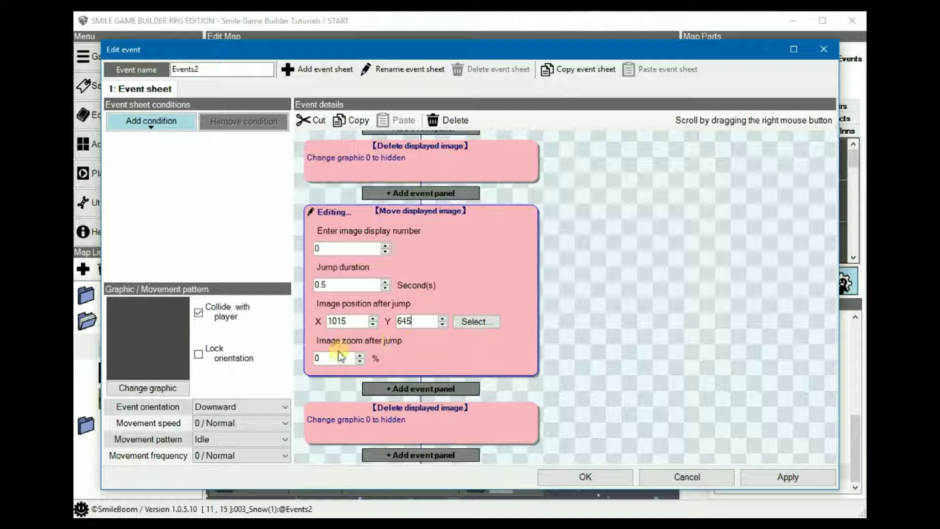
click(489, 324)
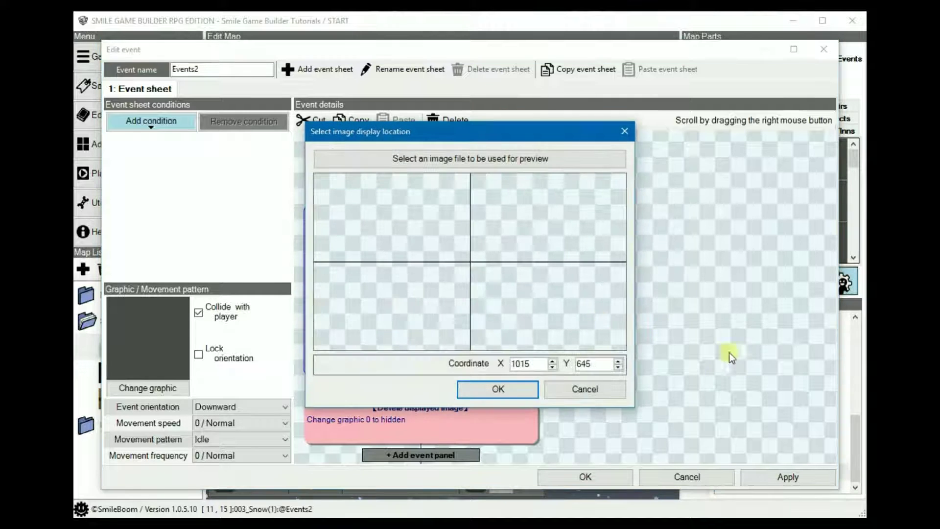
click(615, 387)
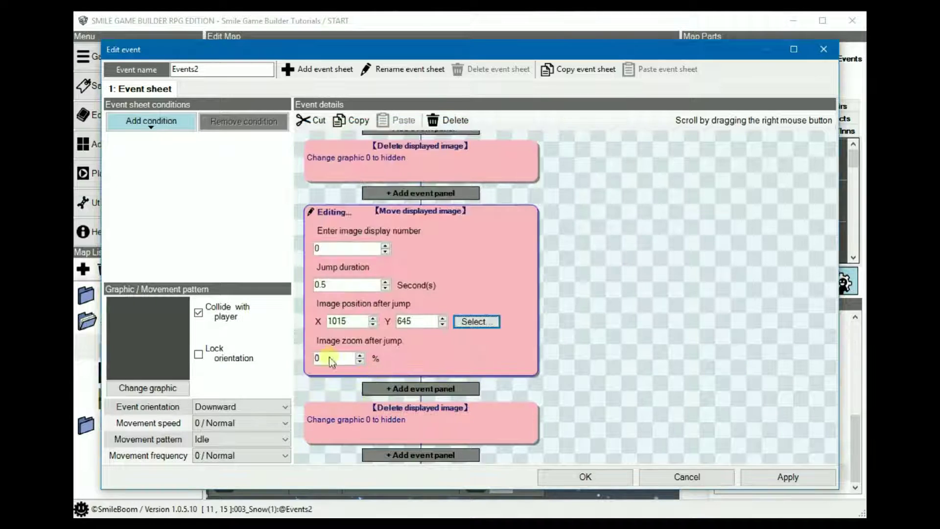
- Set the moved image's zoom after jump to 300% and save the event
click(326, 357)
text(300)
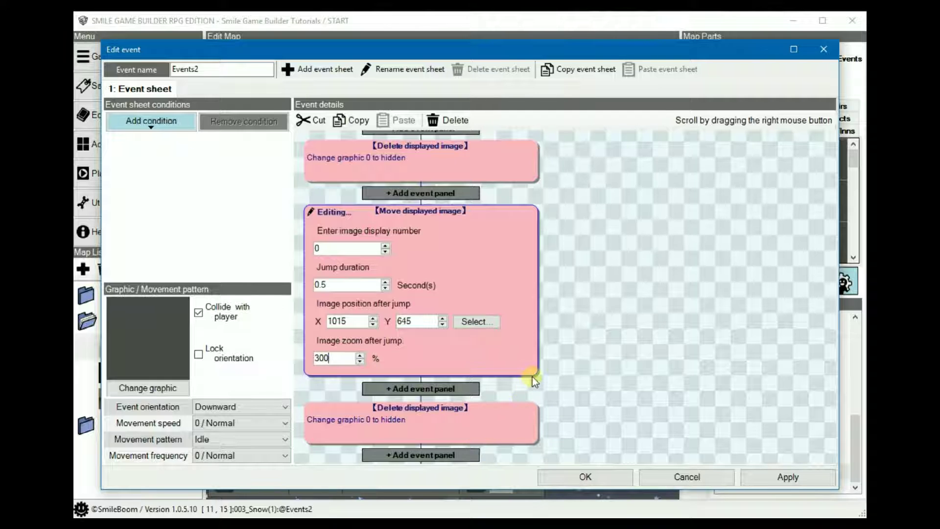
click(587, 475)
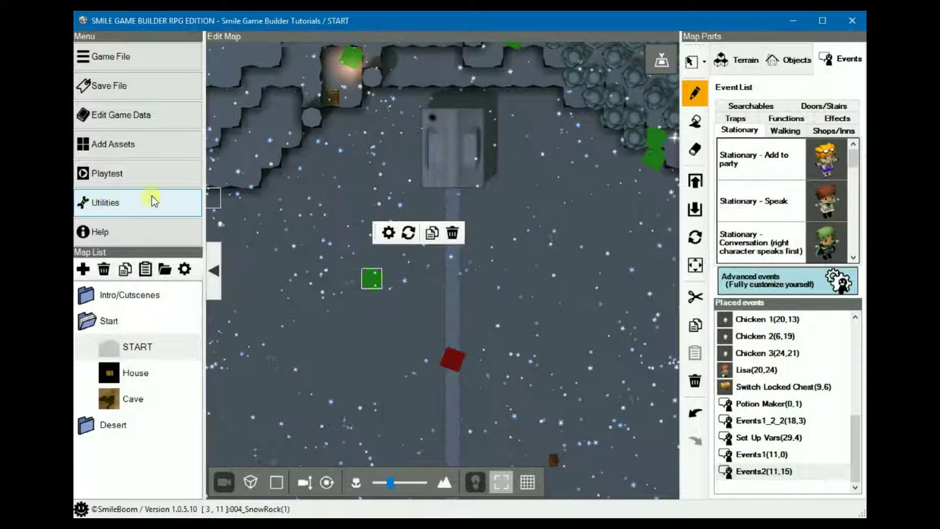
- Playtest the game to check the image movement, and close the game window
click(136, 174)
click(404, 104)
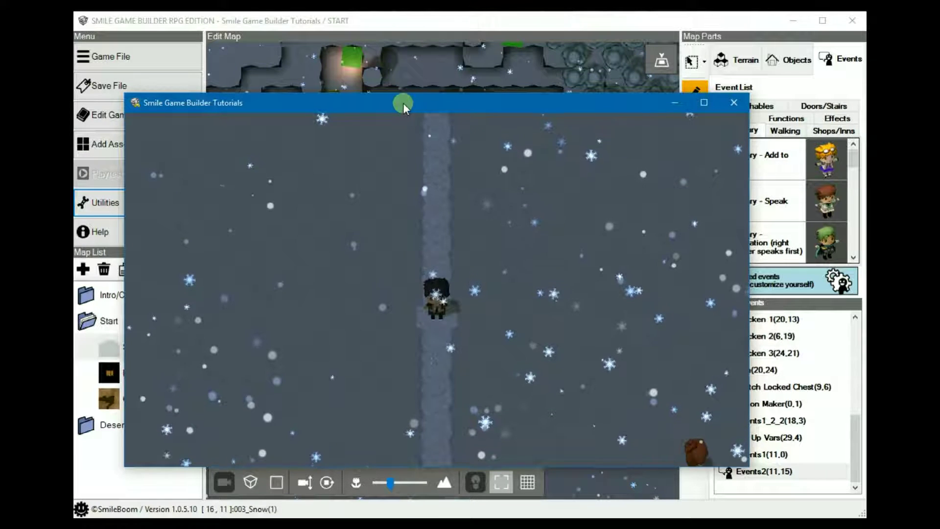
click(734, 102)
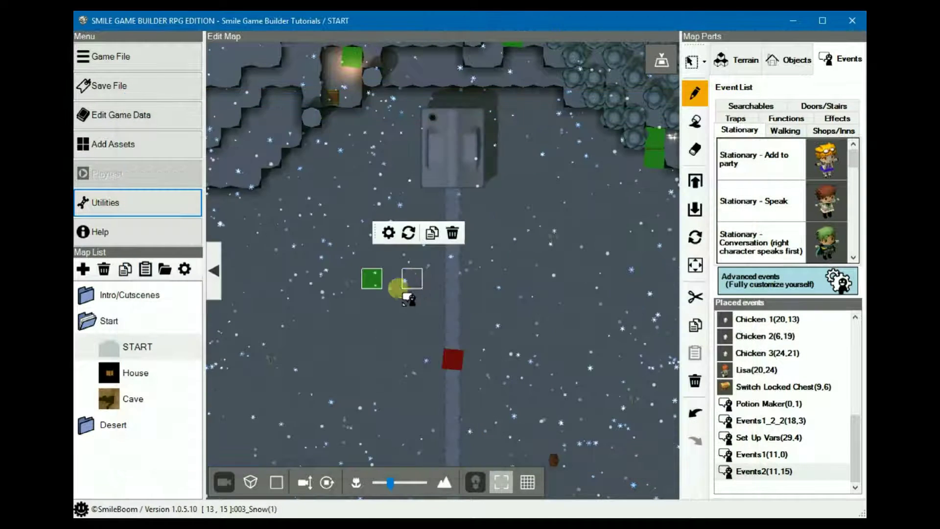
- Reopen the image event and set the Display image panel's position to X 1015, Y 645 and its zoom to 300%
double_click(377, 280)
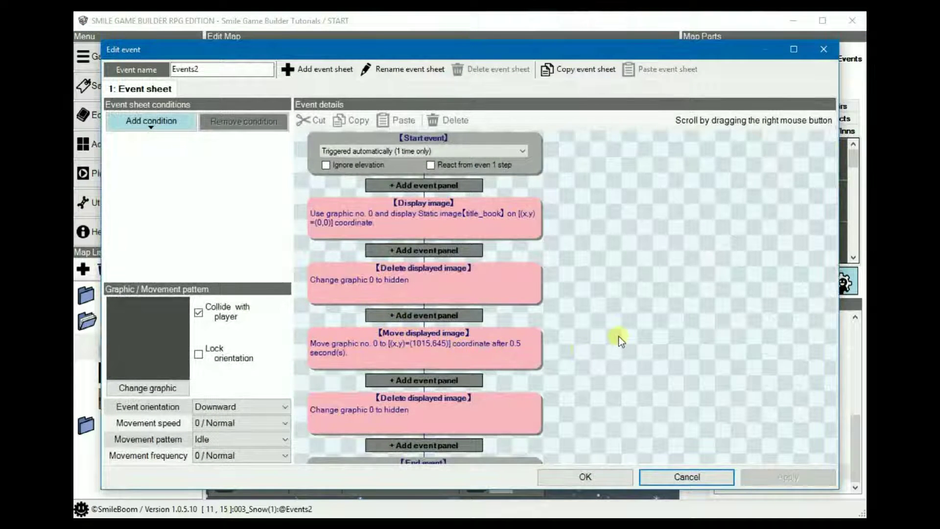
right_drag(618, 336, 631, 269)
click(477, 271)
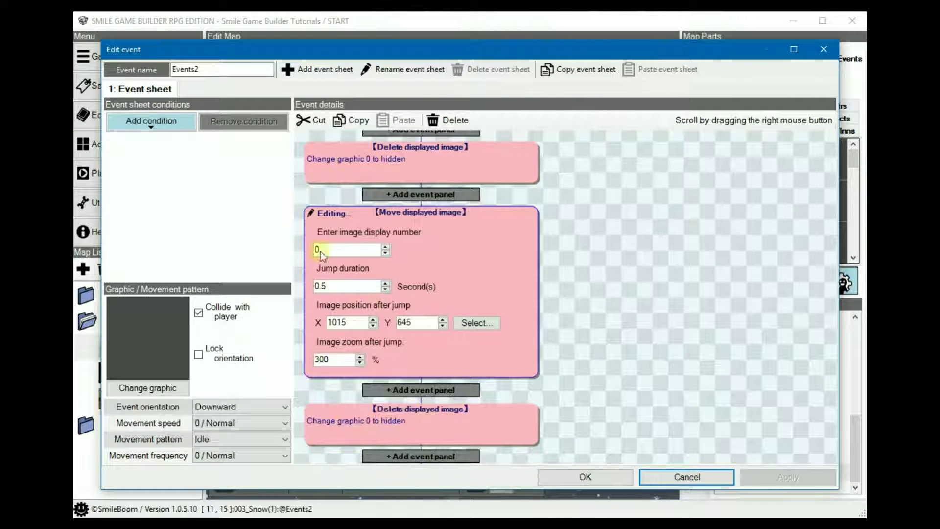
scroll(616, 252, up, 2)
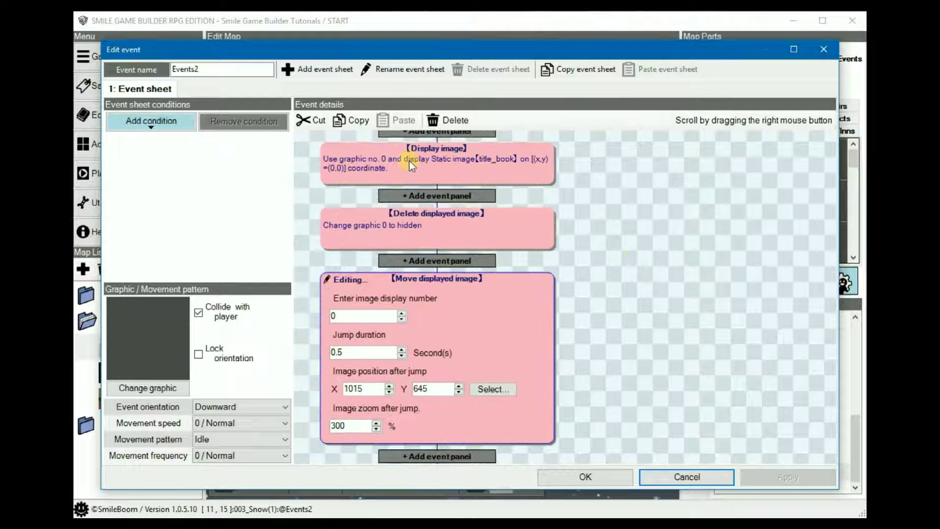
click(409, 160)
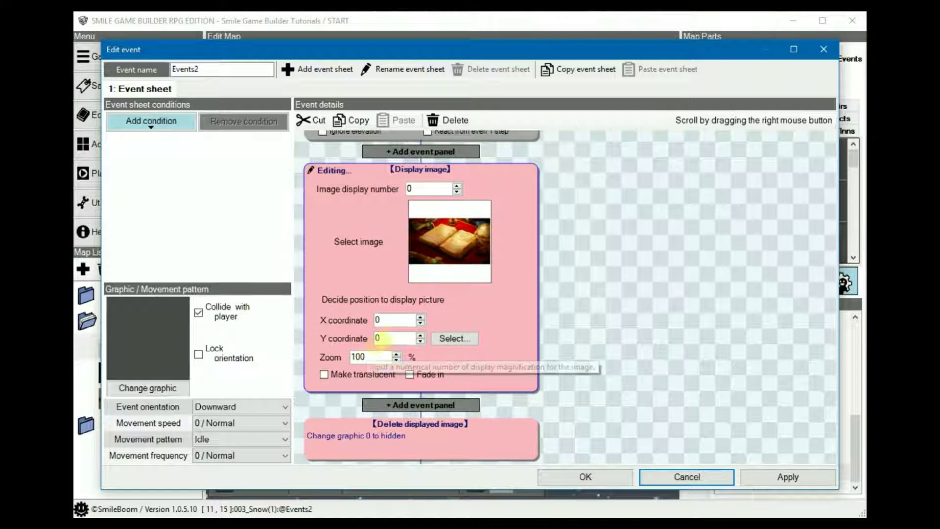
click(384, 320)
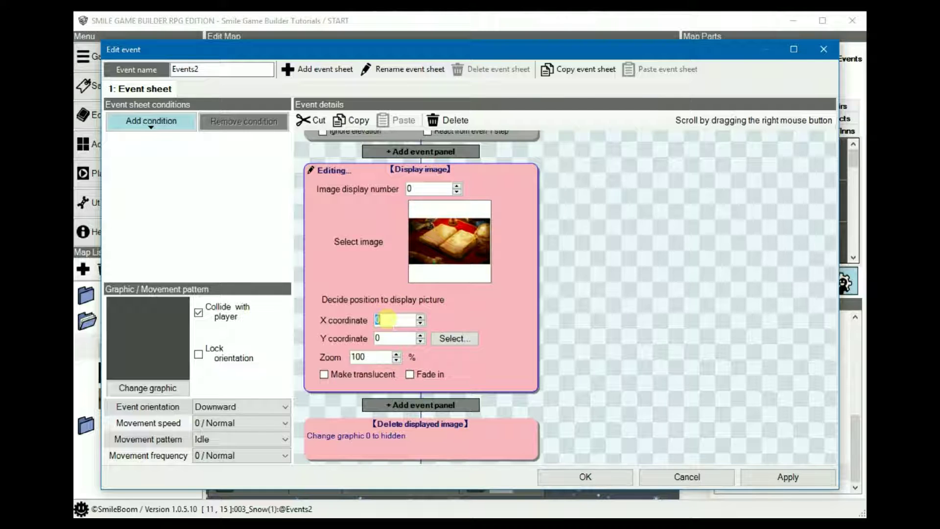
text(1015)
key(Tab)
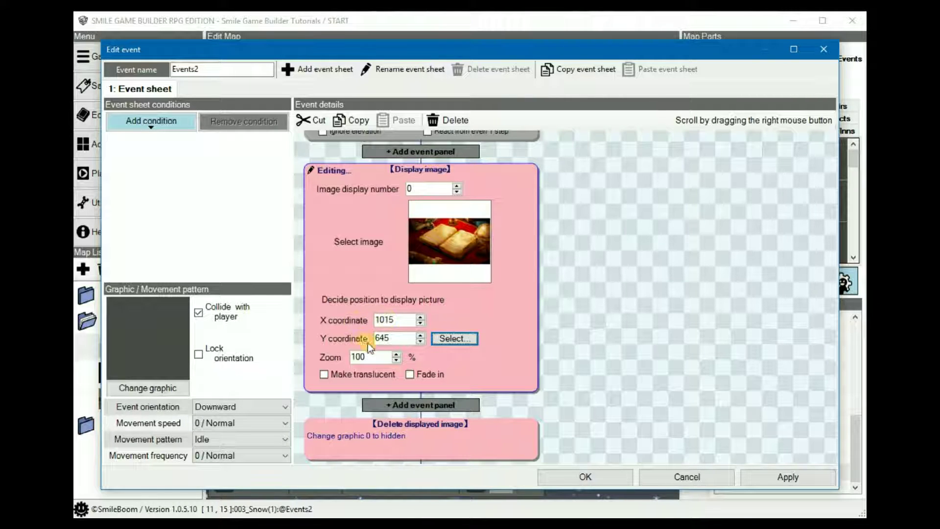
key(Tab)
text(3)
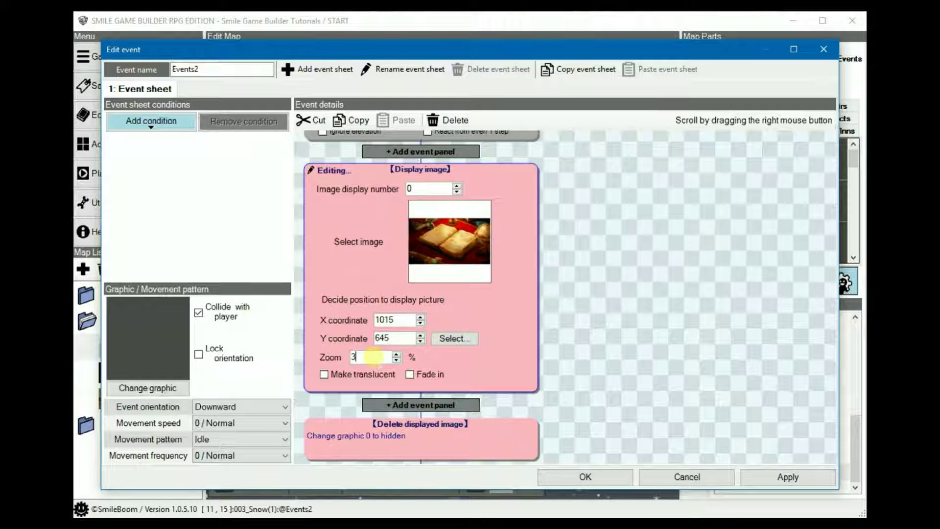
- Set the Move displayed image panel's jump duration to 1.1 seconds and its X position after jump to 448
right_drag(622, 363, 625, 159)
click(427, 311)
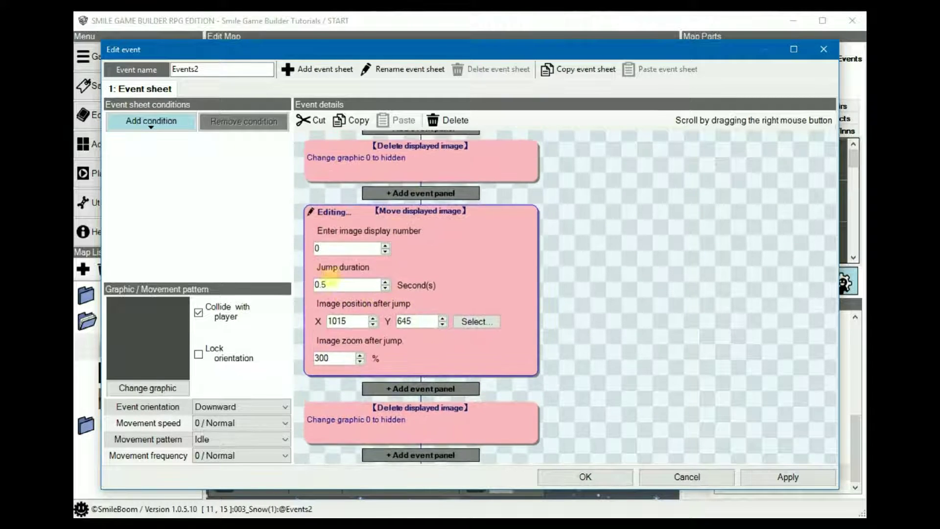
key(BackSpace)
text(8)
click(352, 321)
text(44)
double_click(342, 319)
text(4)
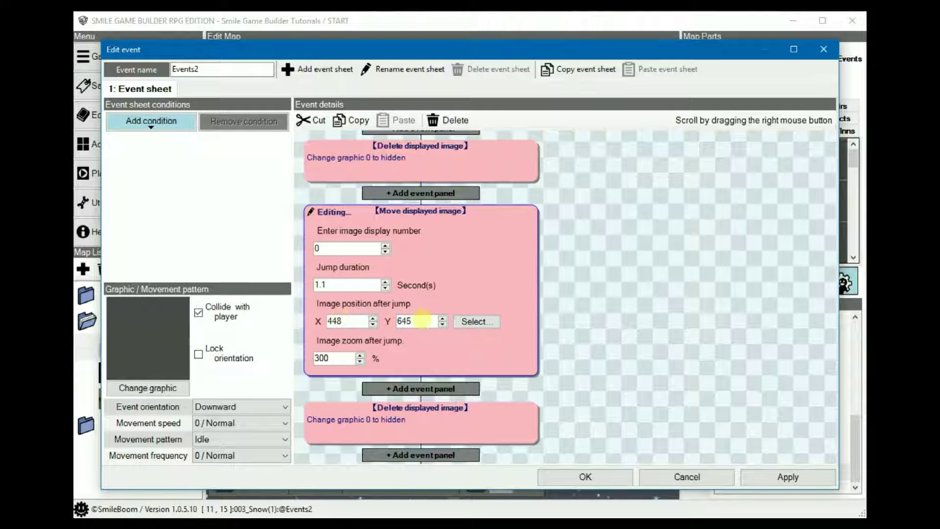
- Set the Move displayed image panel's image zoom after jump to 0%
double_click(413, 321)
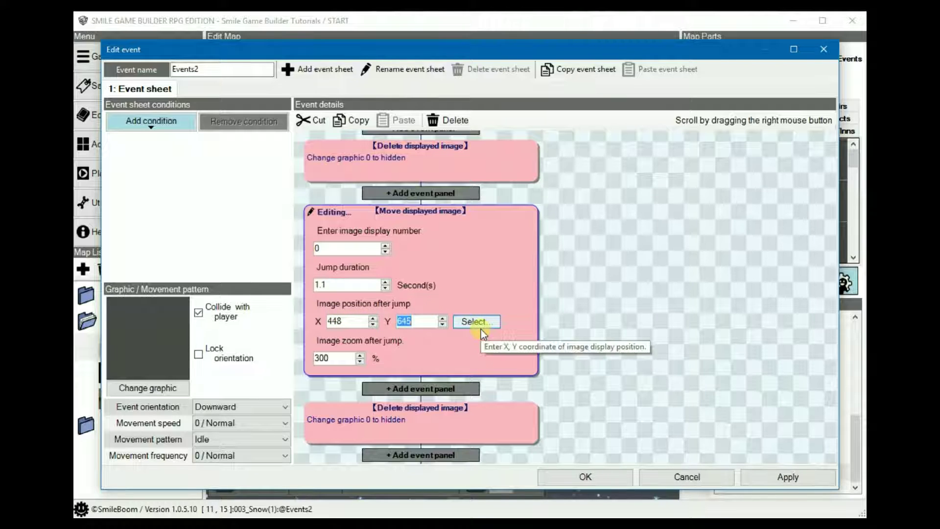
double_click(325, 358)
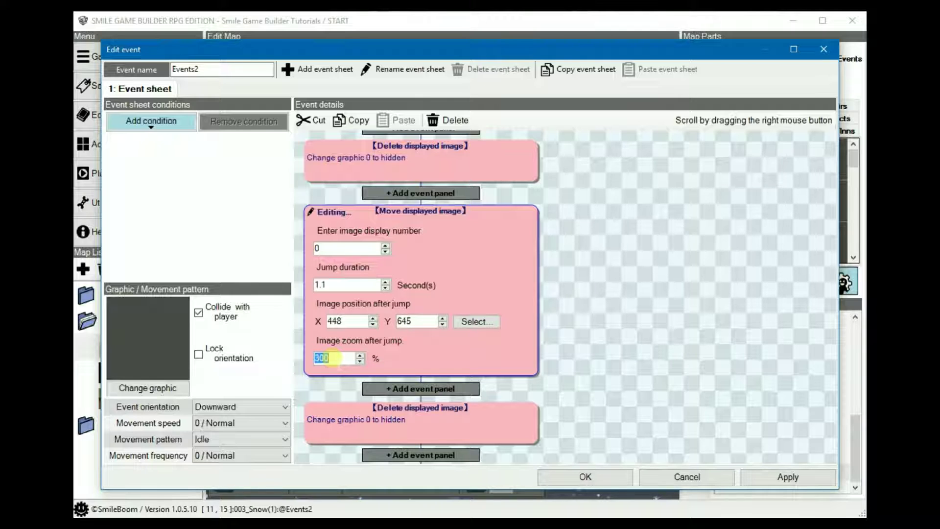
text(1)
drag(342, 358, 289, 354)
text(0)
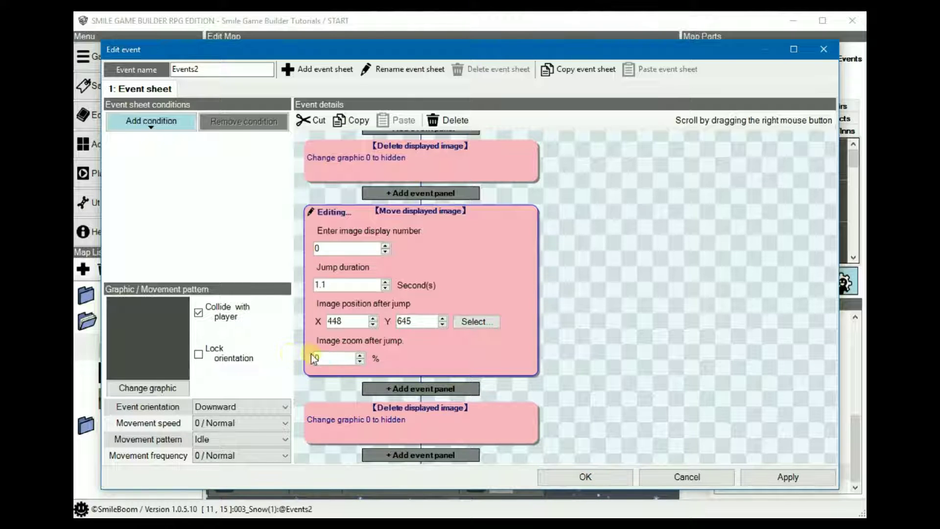
- Save the event and playtest the game to check the shrinking image movement, closing the game window when done
click(596, 478)
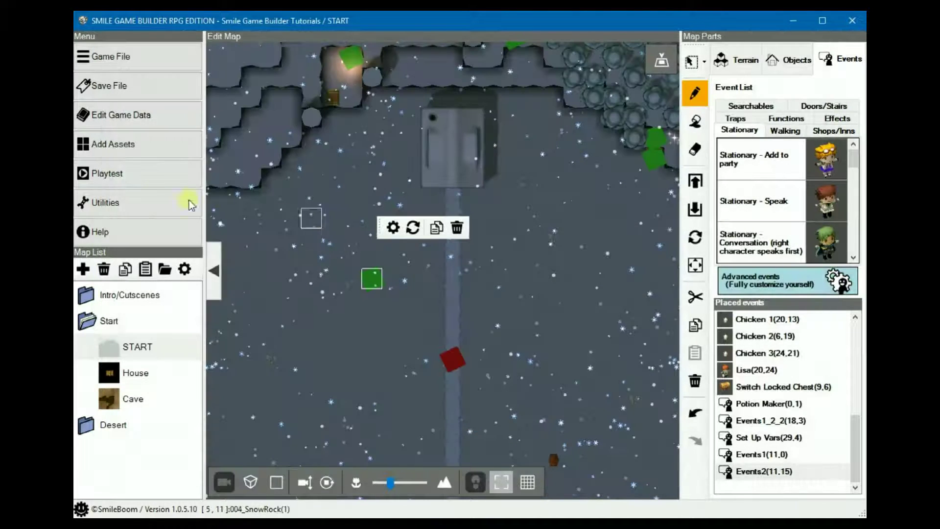
click(130, 176)
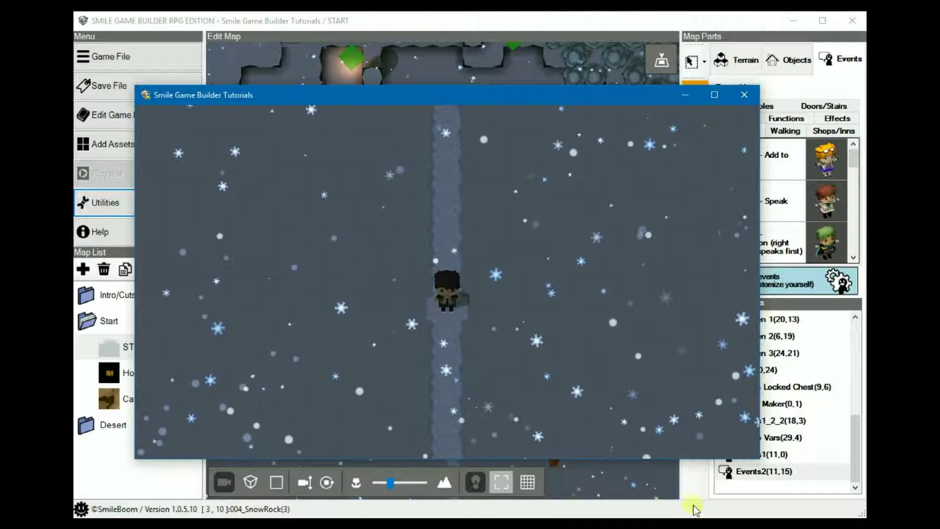
click(744, 96)
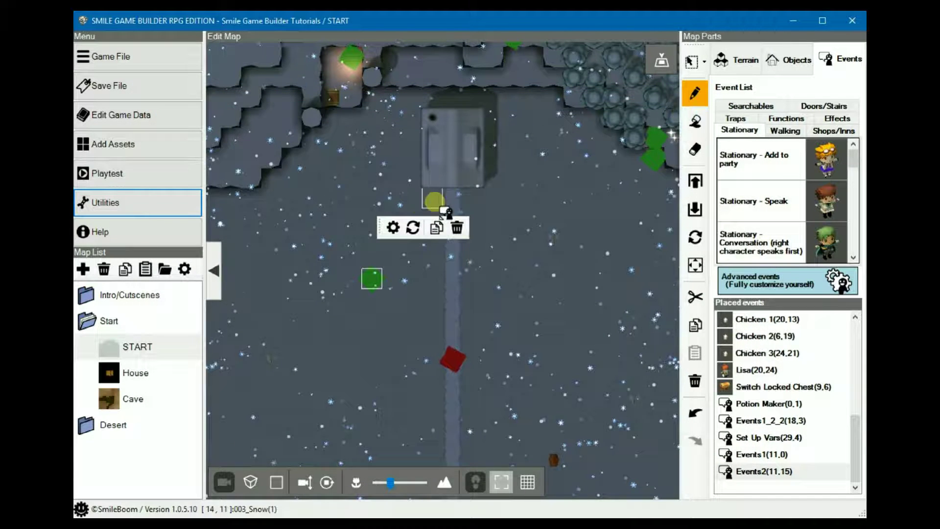
- Reopen the image event and delete all its display, move and delete image panels
double_click(377, 283)
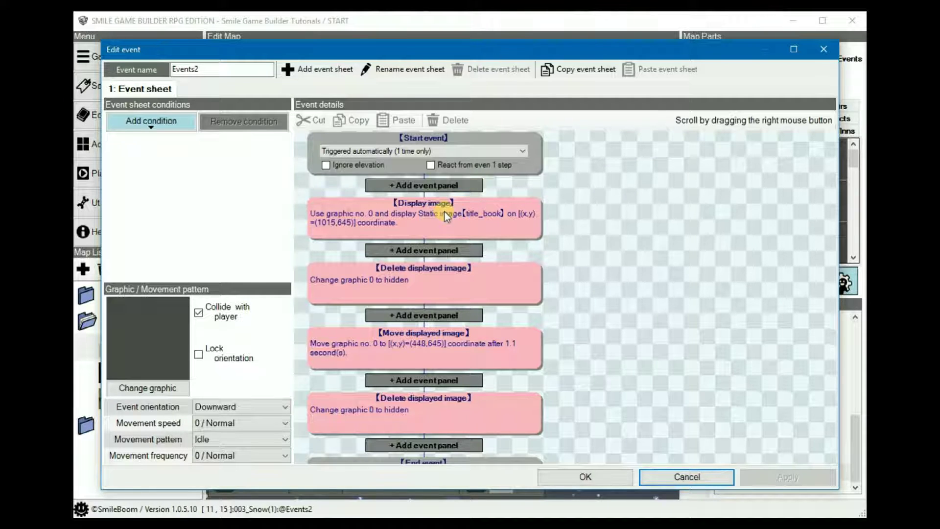
click(419, 211)
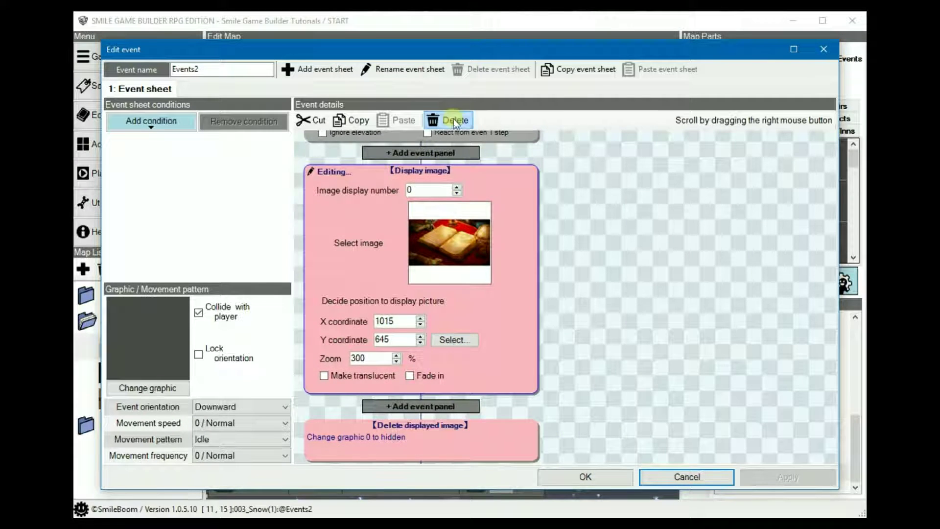
click(453, 118)
click(427, 178)
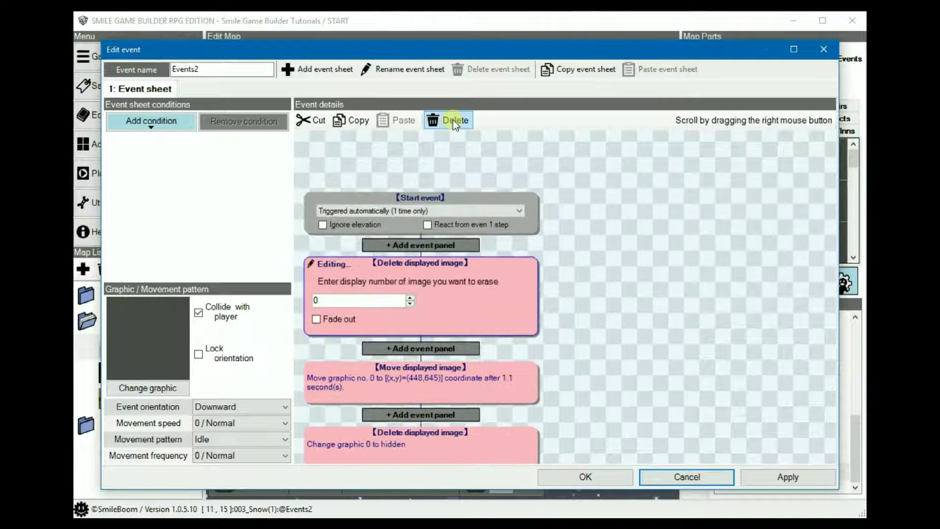
click(453, 119)
click(427, 275)
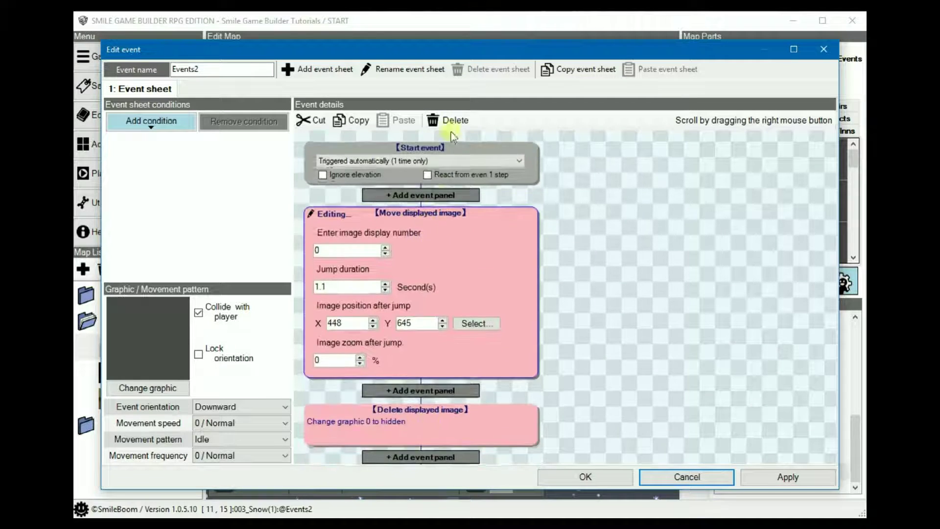
click(446, 120)
click(433, 228)
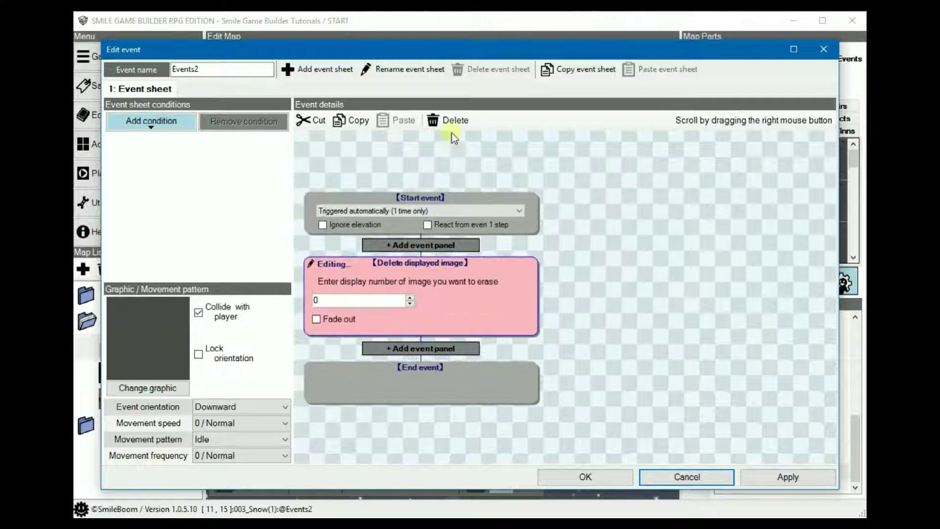
click(447, 120)
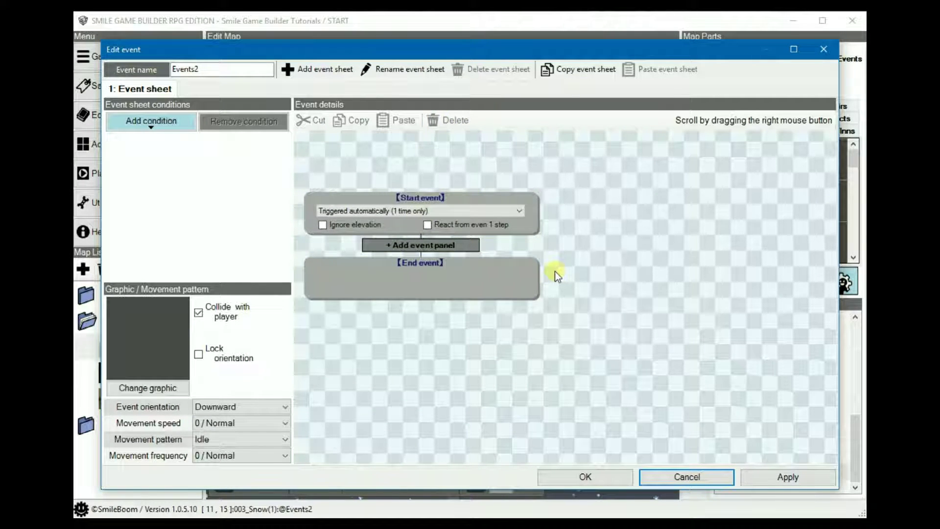
- Set the event trigger to Automatically start (will synchronize and run repeatedly) and add an Advanced Variable Box Op. panel
click(452, 213)
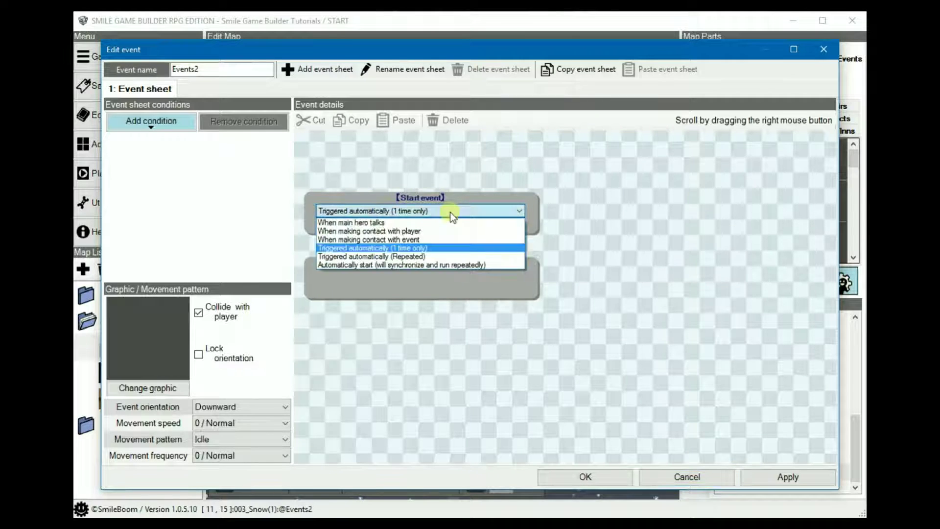
click(414, 266)
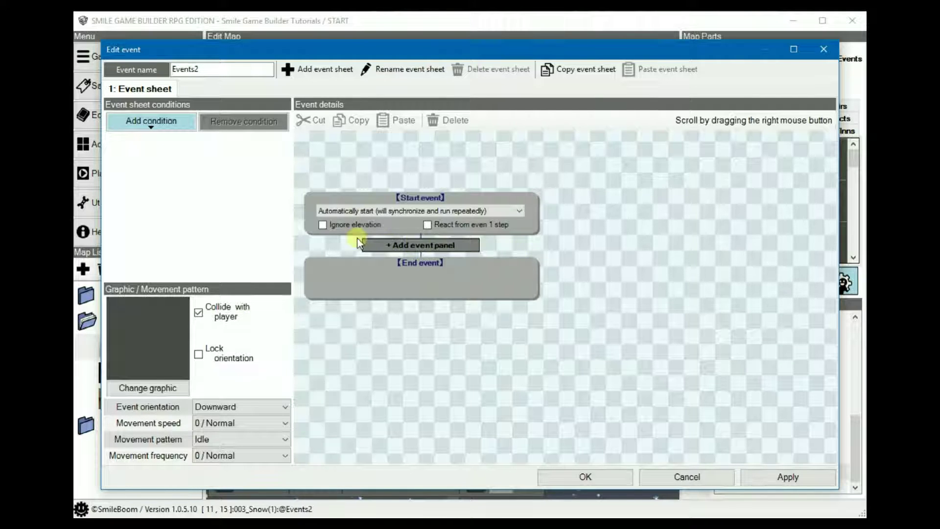
click(392, 245)
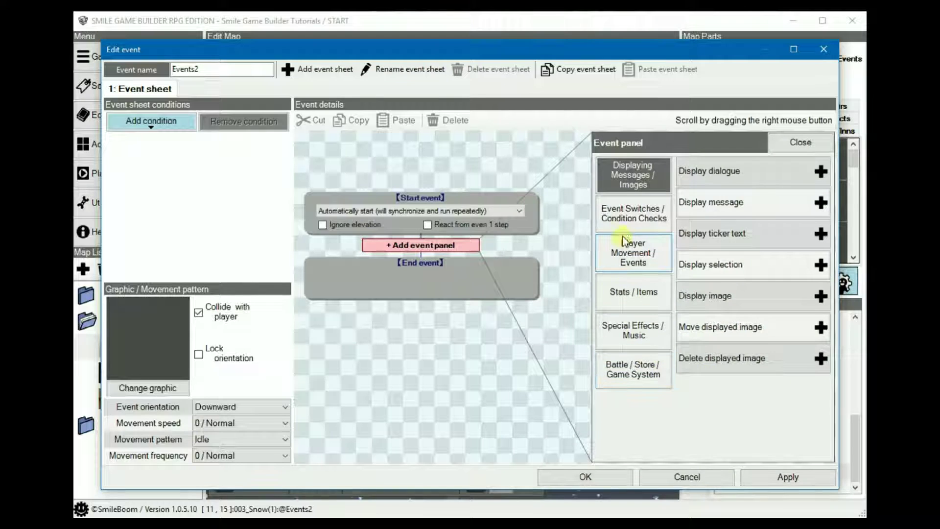
click(630, 220)
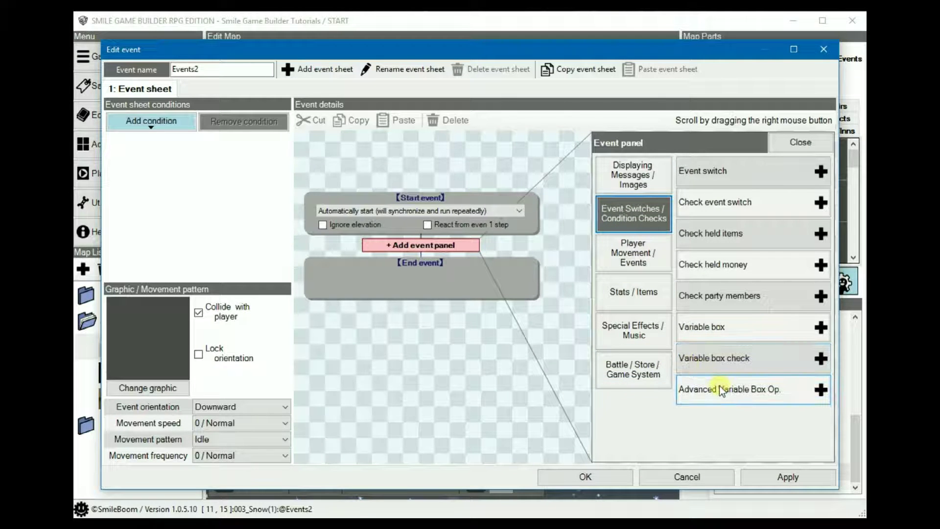
click(719, 386)
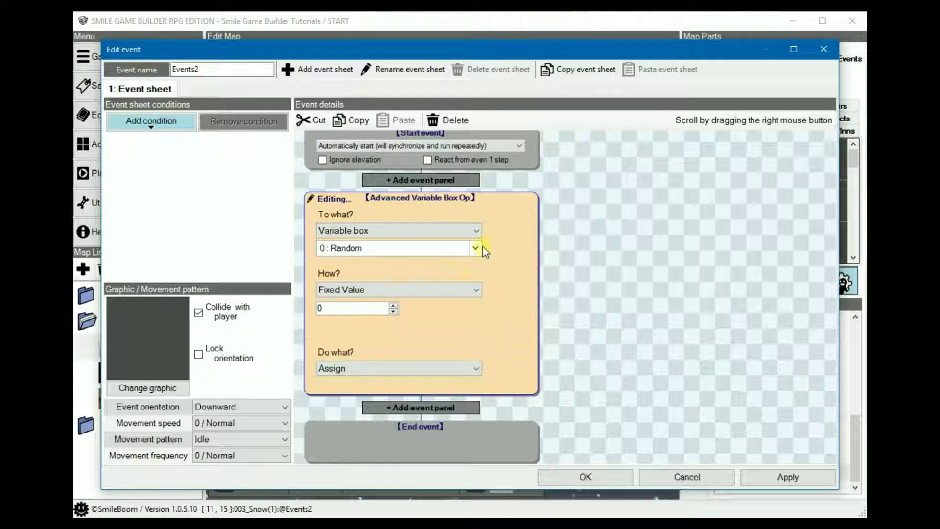
- Choose variable box 10 as the operation's target and rename it Key Up
click(462, 231)
click(466, 239)
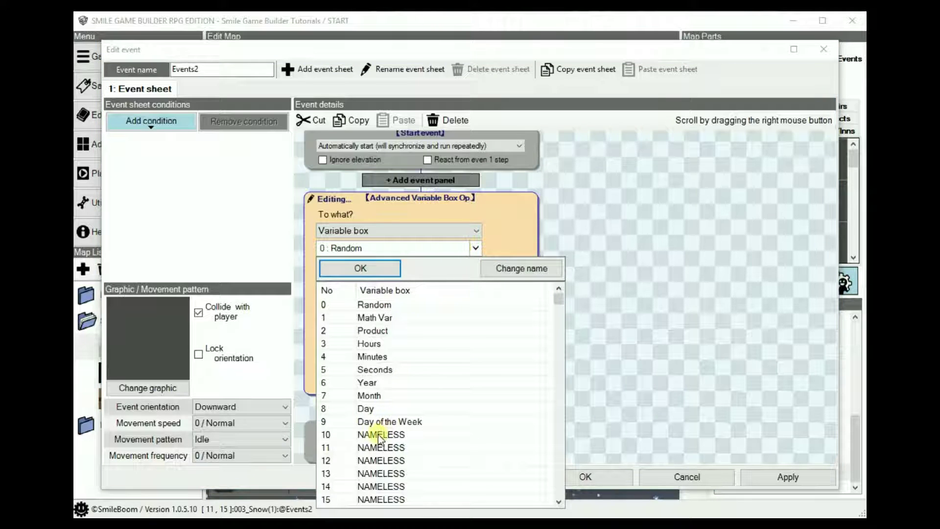
click(378, 434)
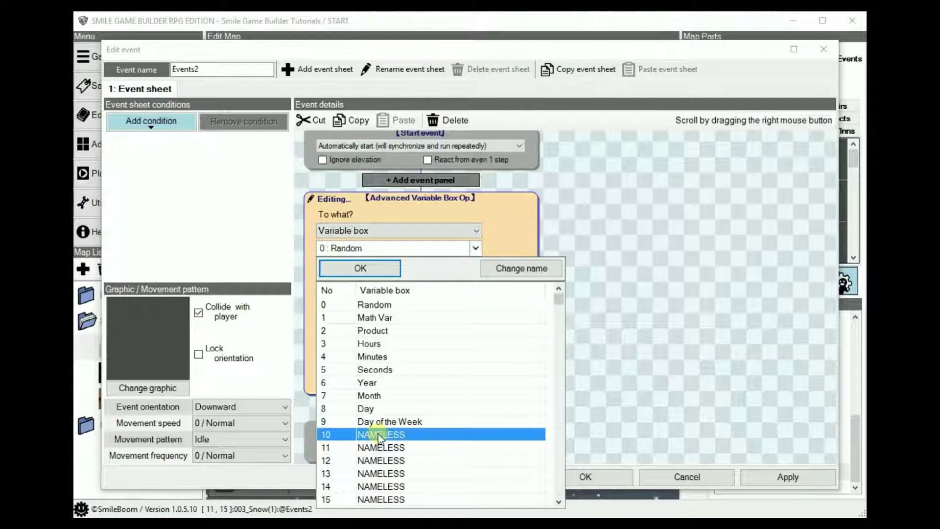
double_click(378, 434)
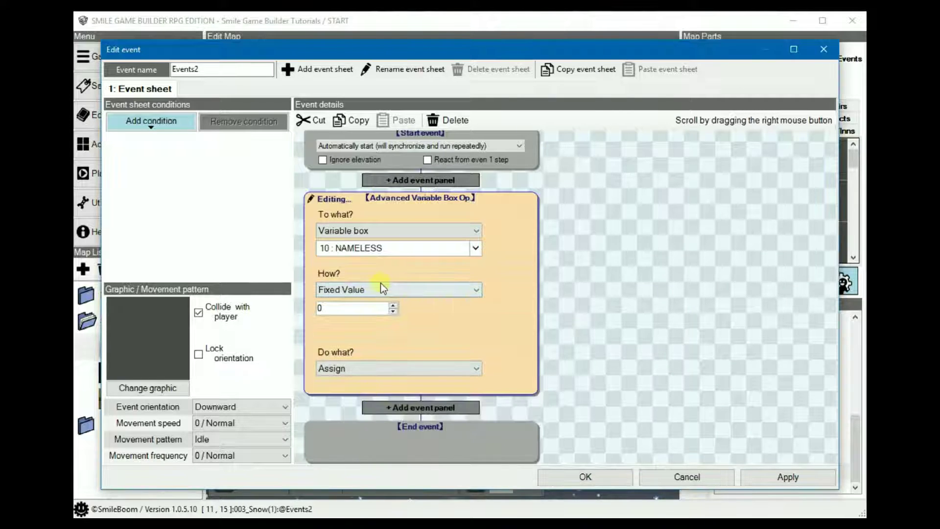
click(392, 250)
click(392, 435)
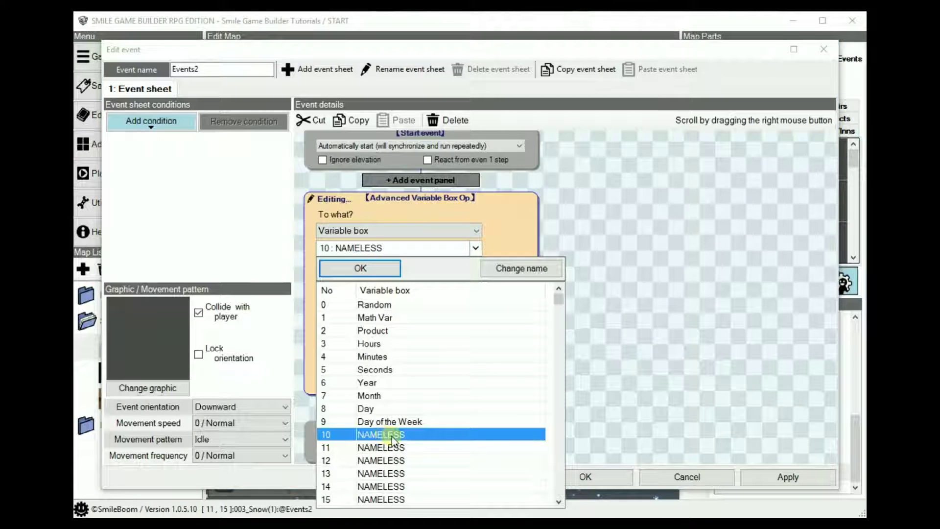
click(391, 436)
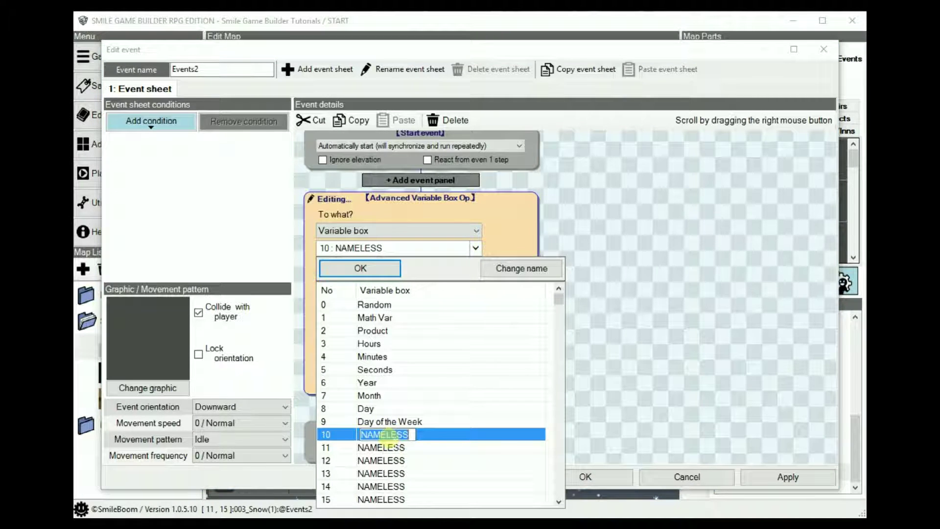
text(Key Up)
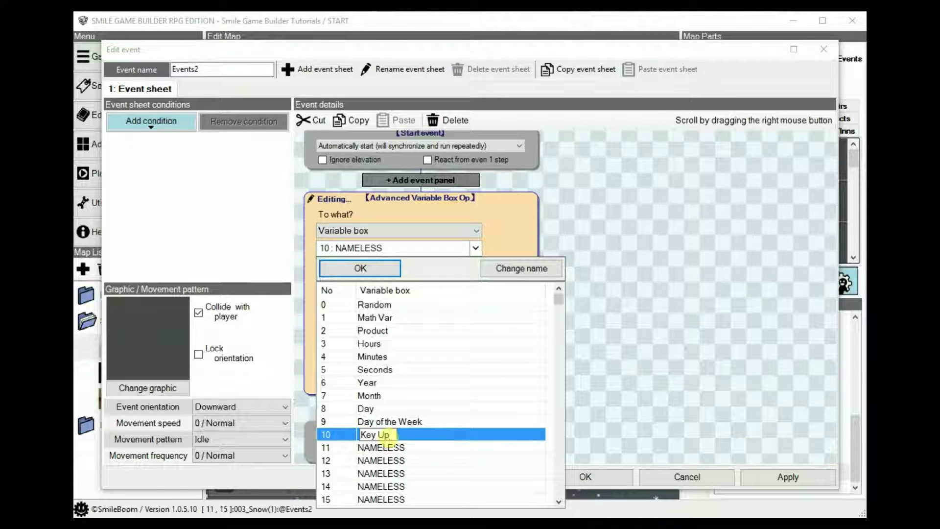
- Rename variable box 11 as Key Right
click(376, 448)
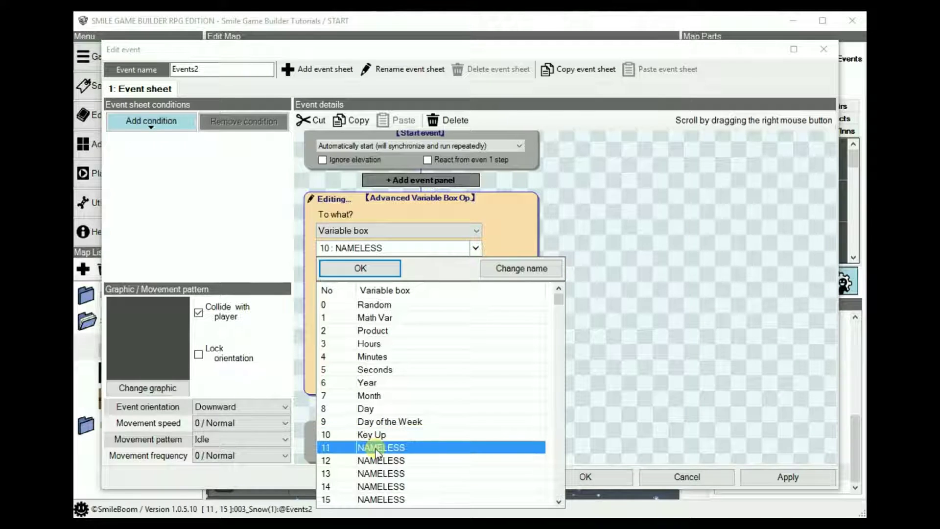
click(376, 448)
text(Key Right)
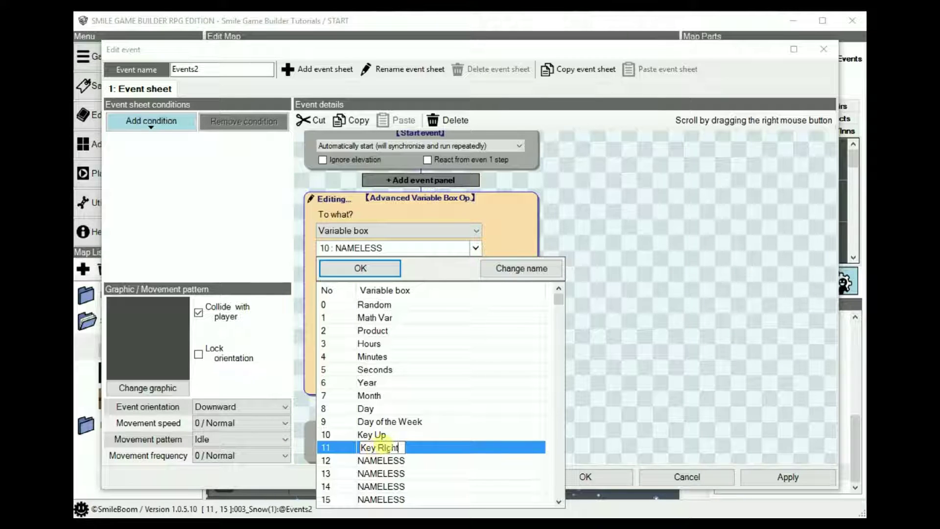
key(Left)
key(Left)
key(Left)
key(BackSpace)
text(i)
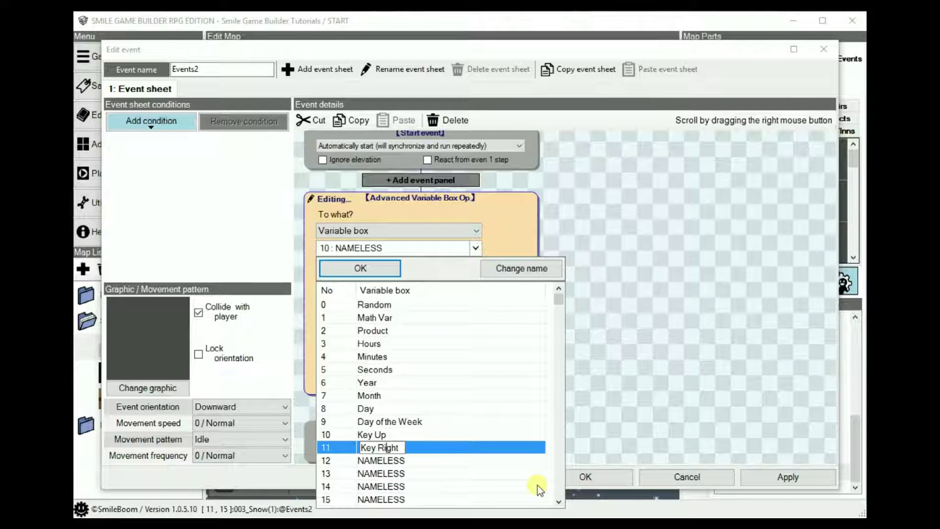
- Rename variable box 12 as Key Down and variable box 13 as Key Left
click(387, 461)
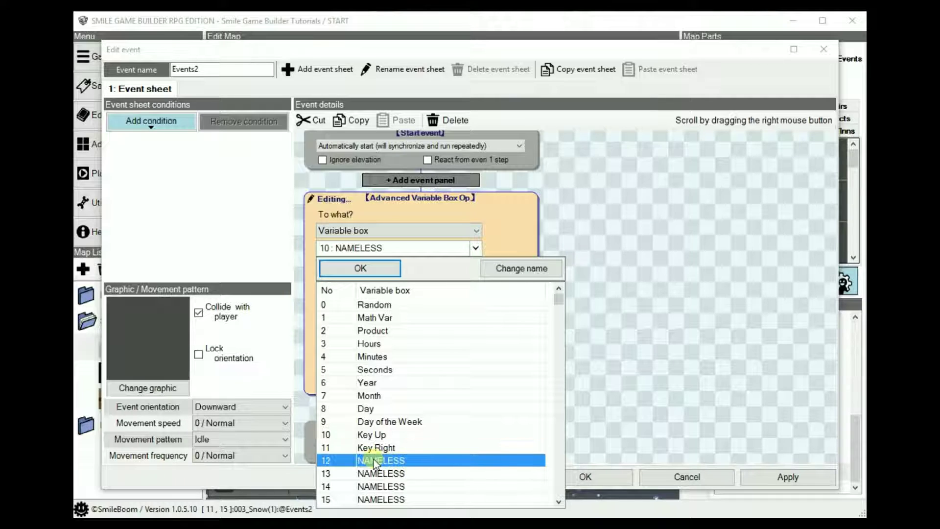
click(375, 459)
text(Key)
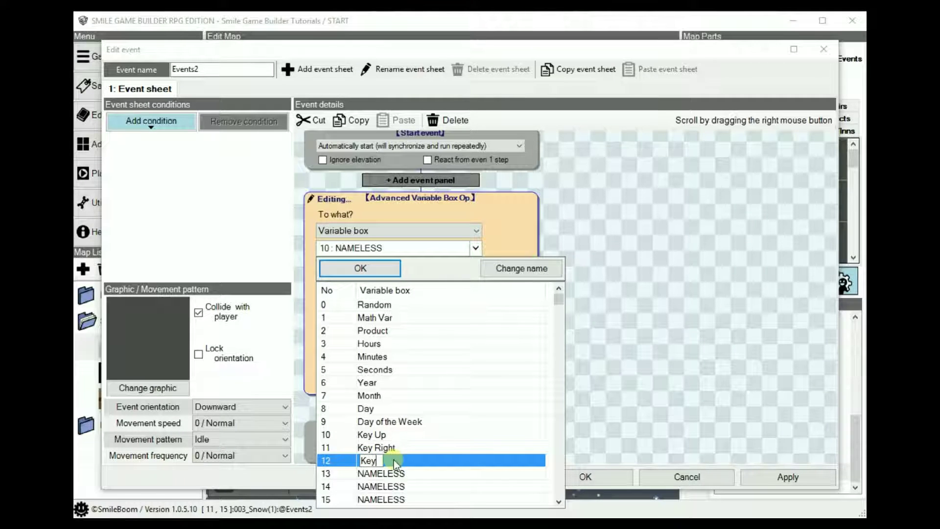
text( Down)
click(390, 474)
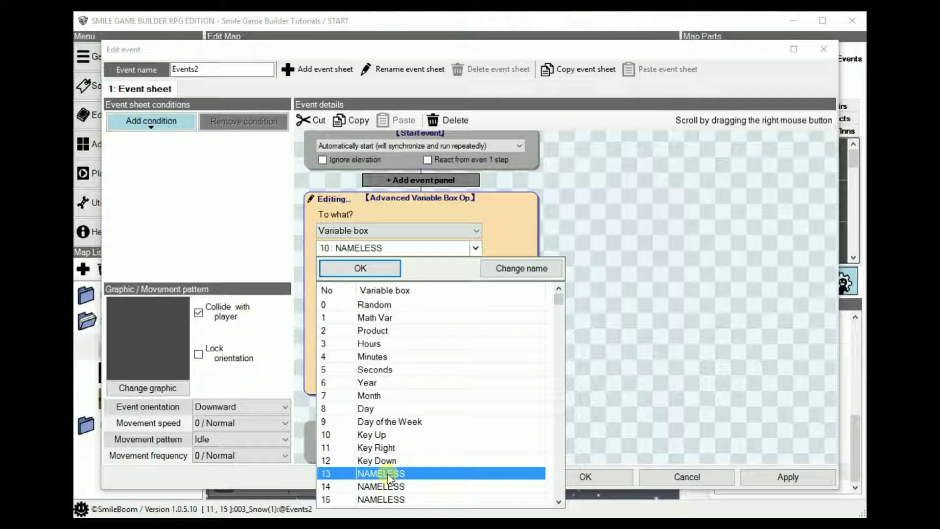
text(Key Left)
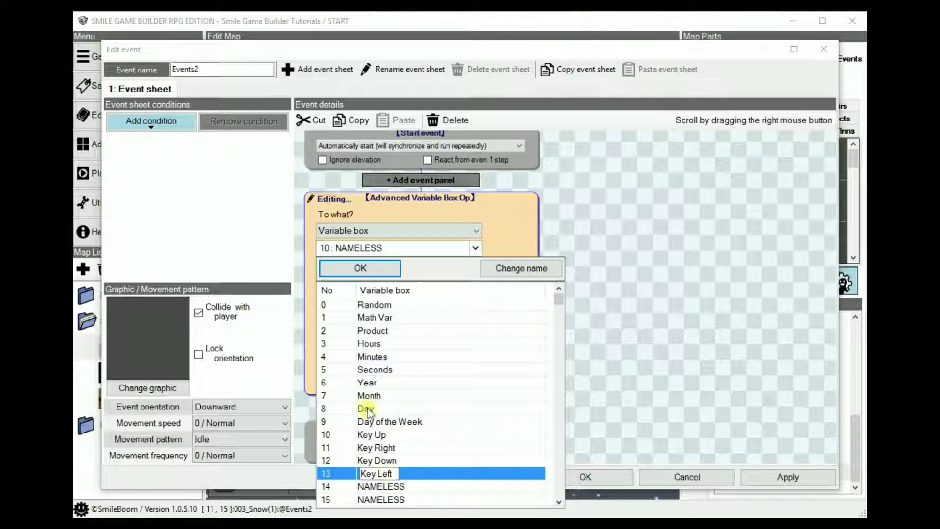
- Target variable box 10, Key Up, in the Advanced Variable Box Op. panel and use Key Input Up as the assigned value
click(368, 436)
click(382, 274)
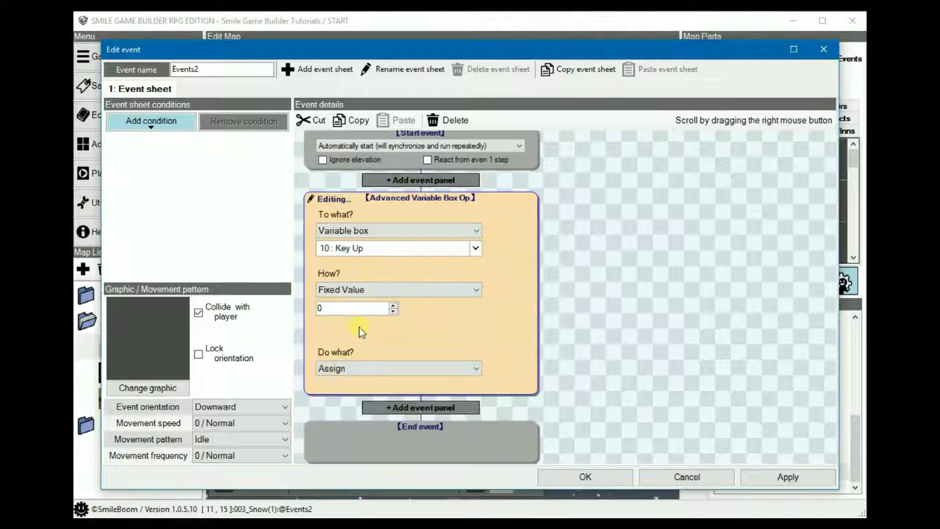
click(451, 293)
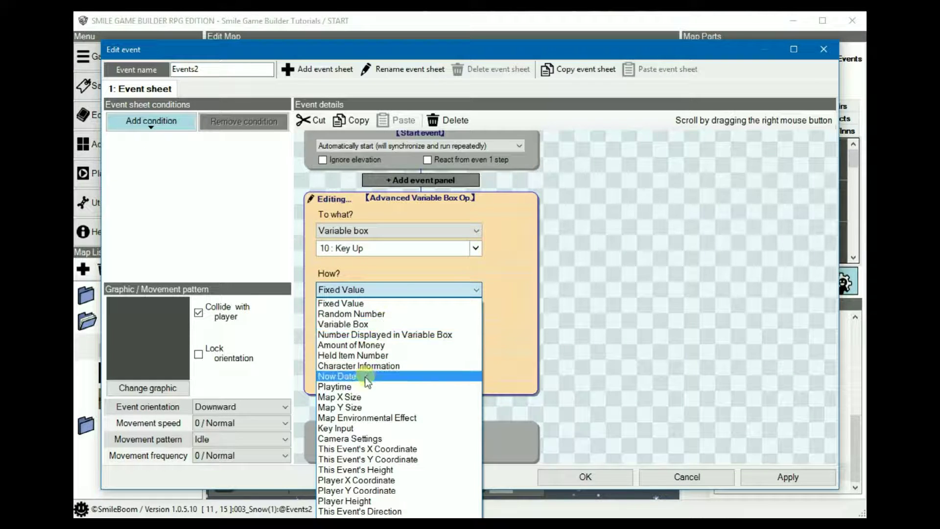
click(345, 427)
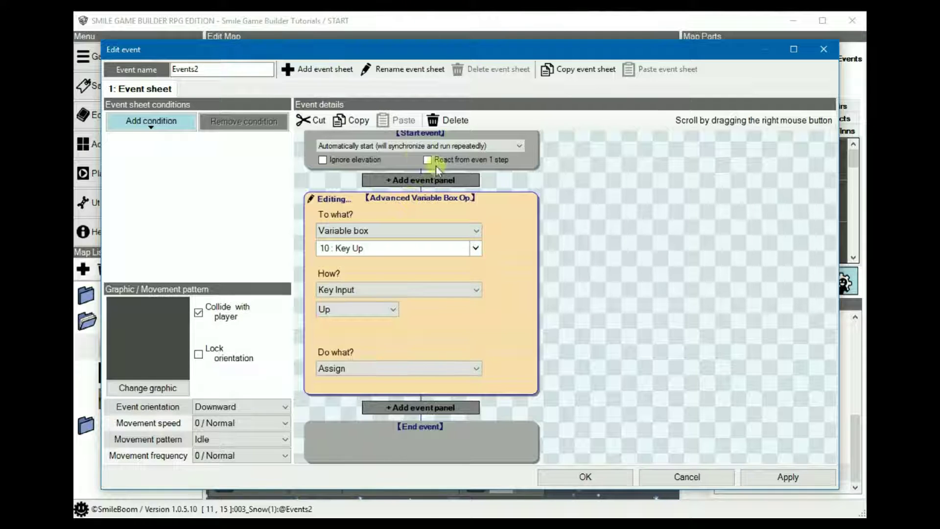
- Copy the Key Up panel, paste it below, and set the copy to assign Key Input Down to variable box 12, Key Down
click(356, 125)
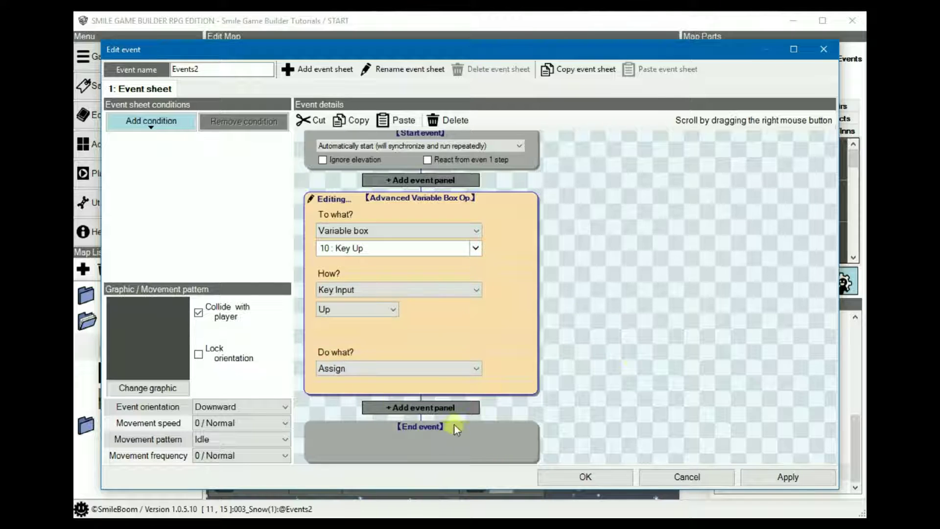
click(436, 408)
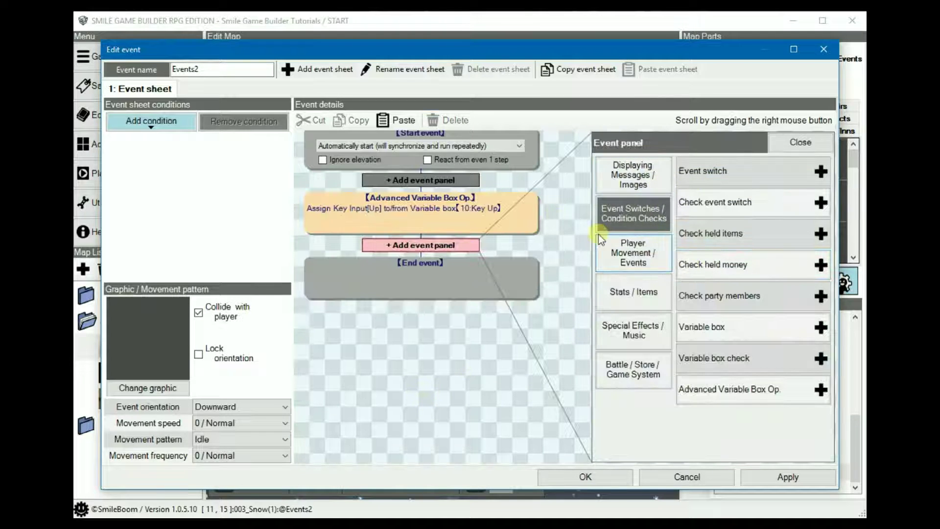
click(395, 120)
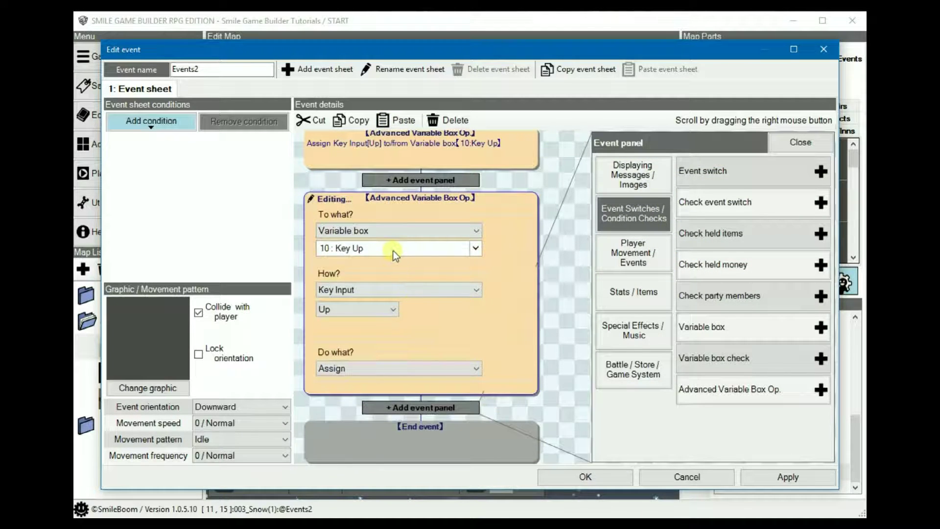
click(392, 249)
double_click(392, 460)
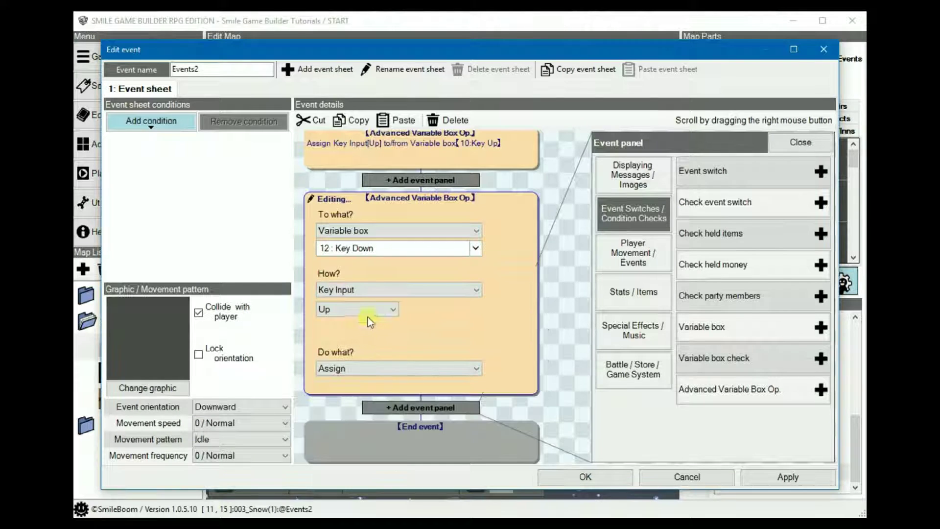
scroll(364, 310, down, 1)
- Paste another copy of the Key Up panel at the end of the event and target it at variable box 12, Key Down
click(411, 406)
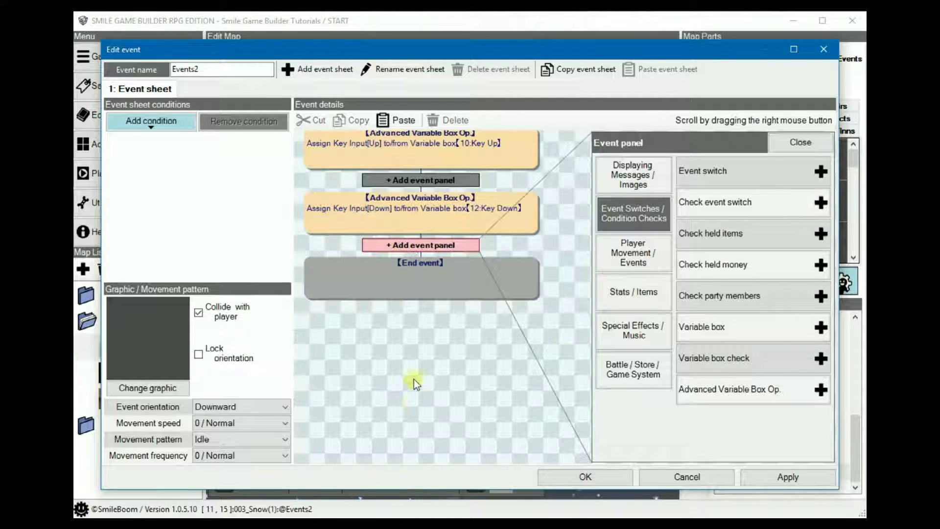
click(395, 120)
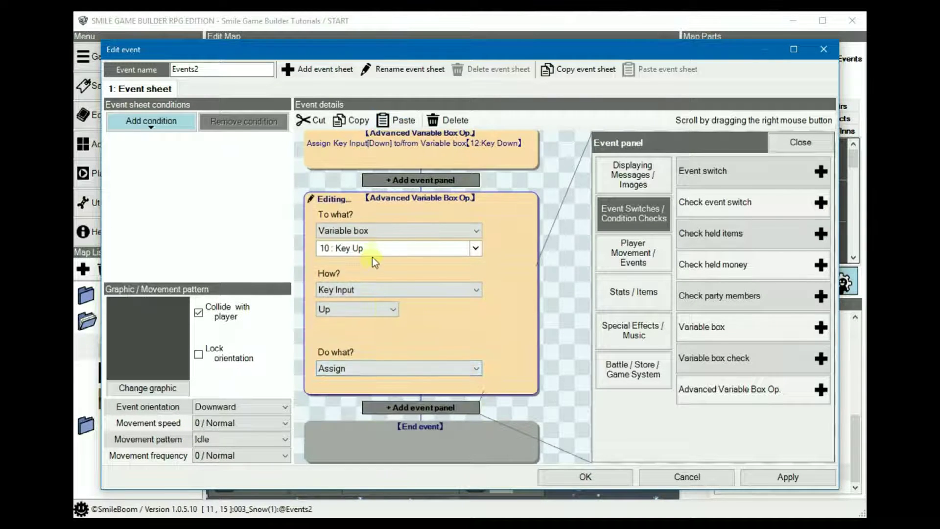
click(374, 249)
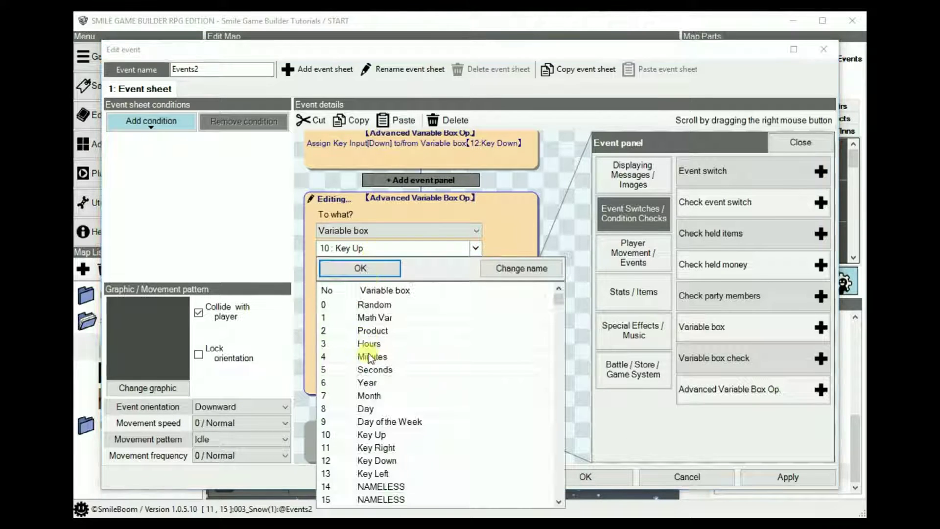
double_click(375, 460)
- Change the second Advanced Variable Box Op. panel to assign Key Input Right to variable box 11, Key Right
click(448, 151)
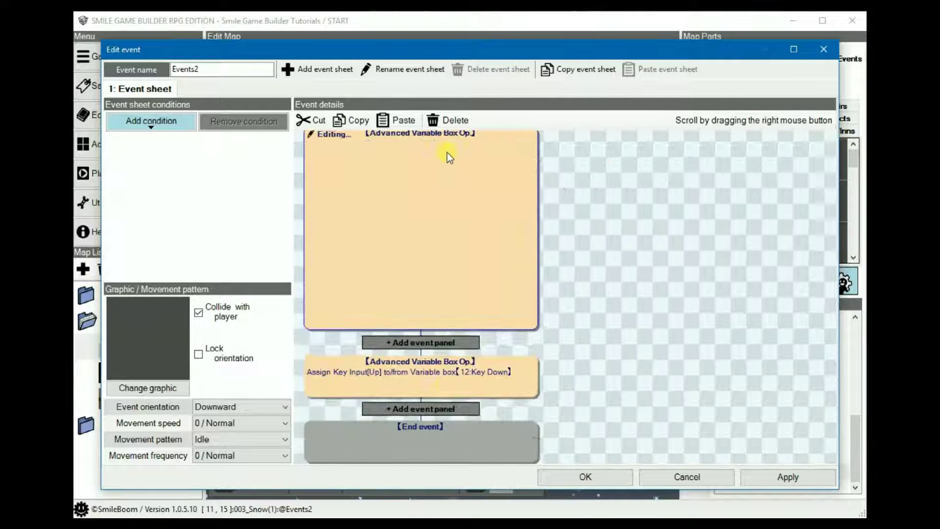
click(384, 247)
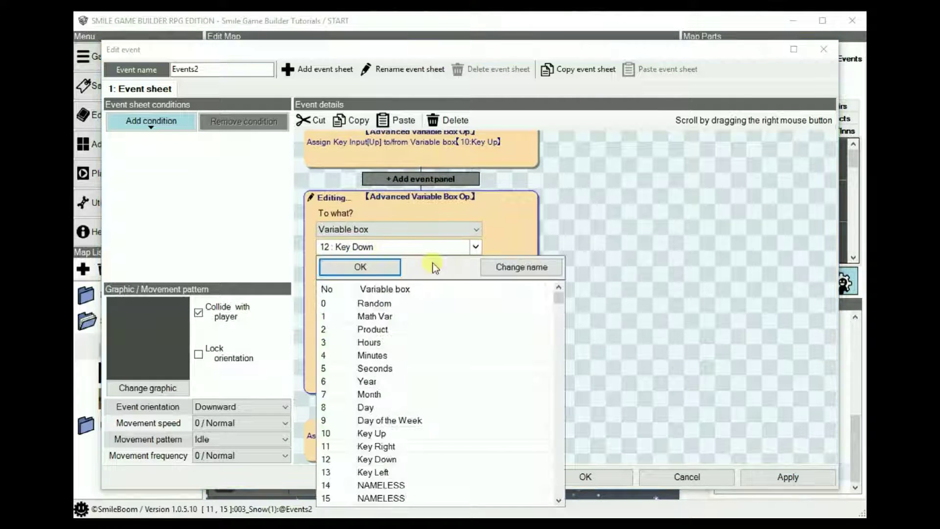
double_click(387, 446)
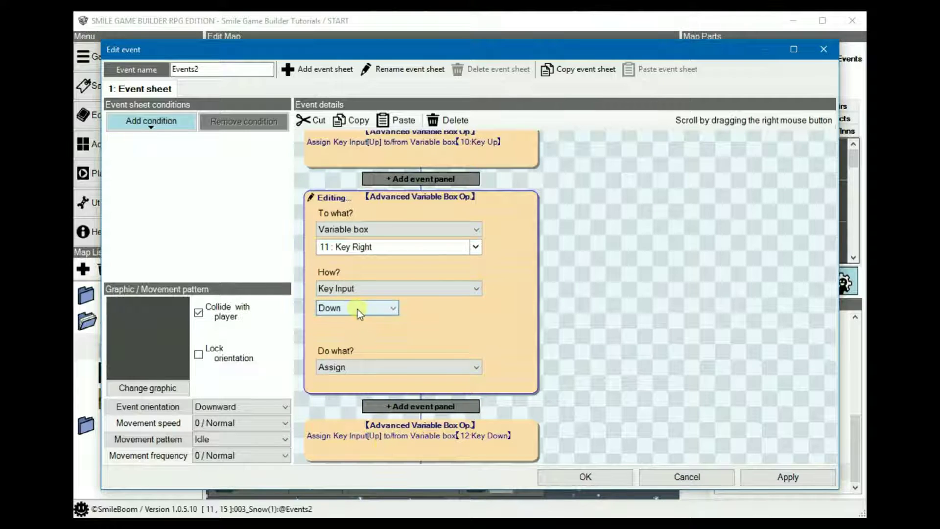
scroll(357, 310, down, 2)
- Set the key input of the last Advanced Variable Box Op. panel, which targets Key Down, to Down
click(417, 436)
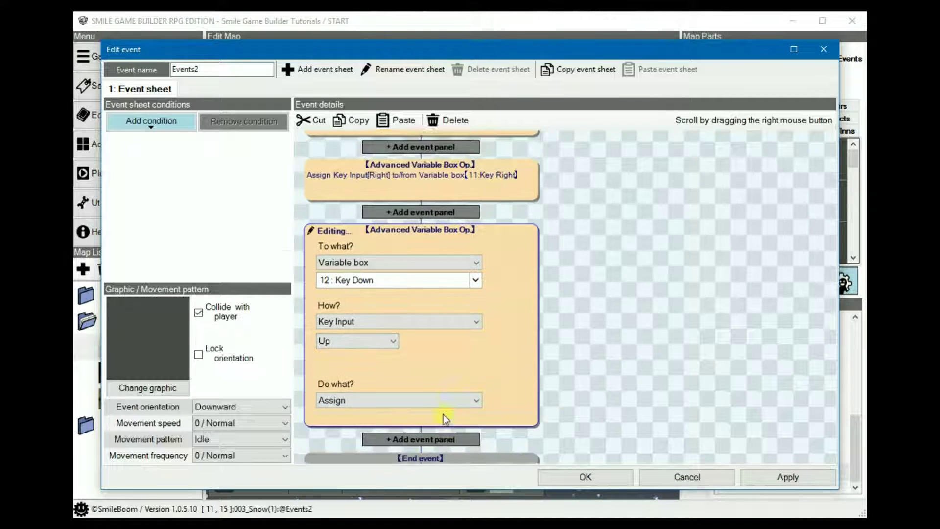
click(368, 310)
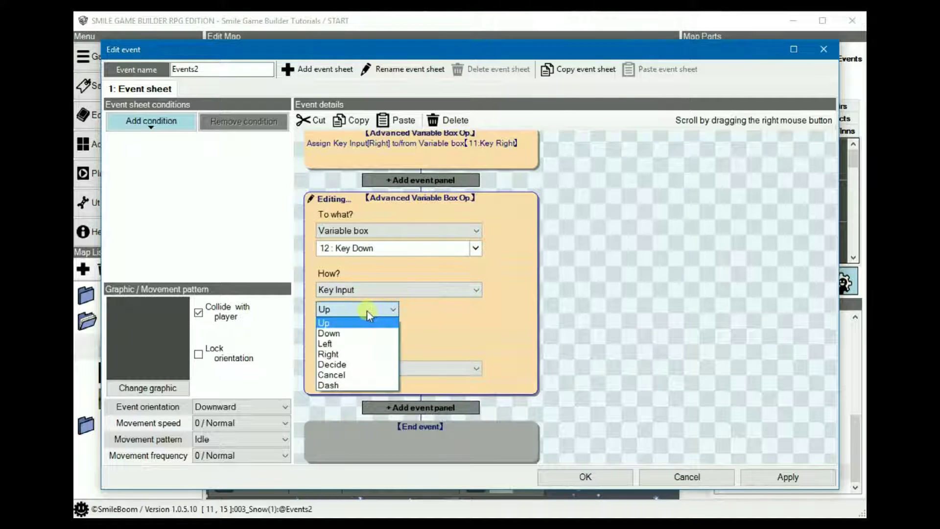
click(343, 333)
- Paste a fourth copy at the end and set it to assign Key Input Left to variable box 13, Key Left
click(398, 407)
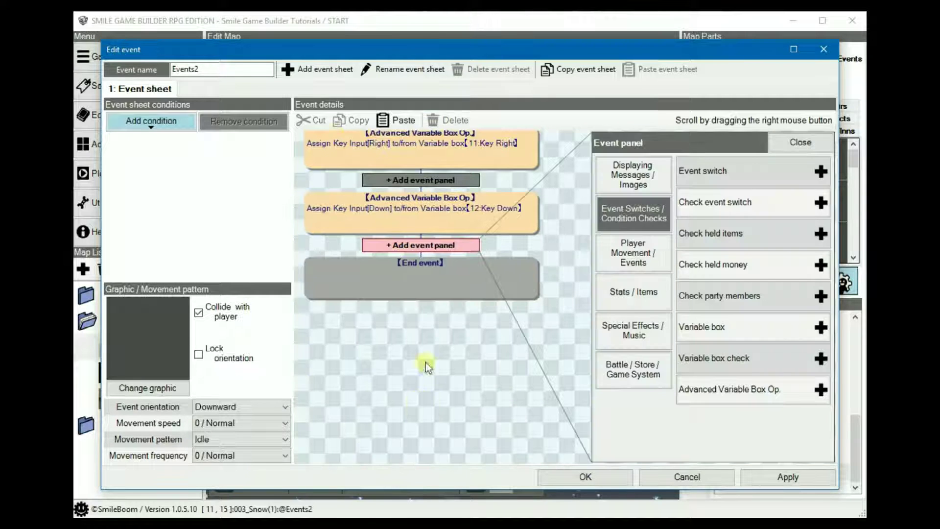
click(395, 120)
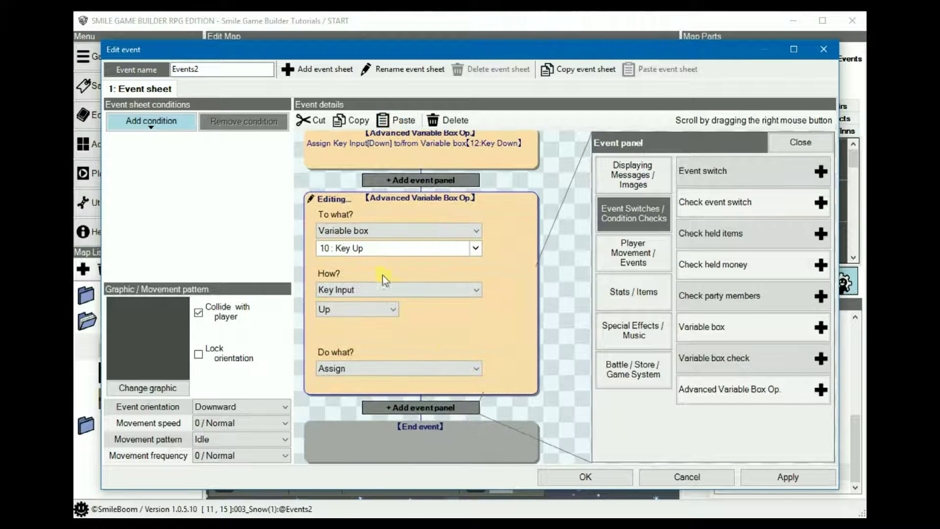
click(386, 247)
click(377, 473)
click(363, 312)
scroll(361, 312, down, 2)
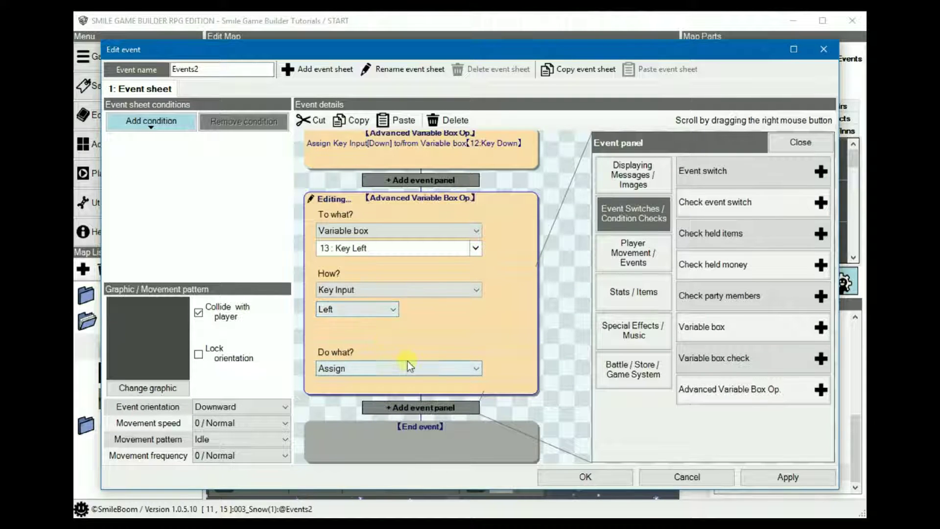
click(564, 224)
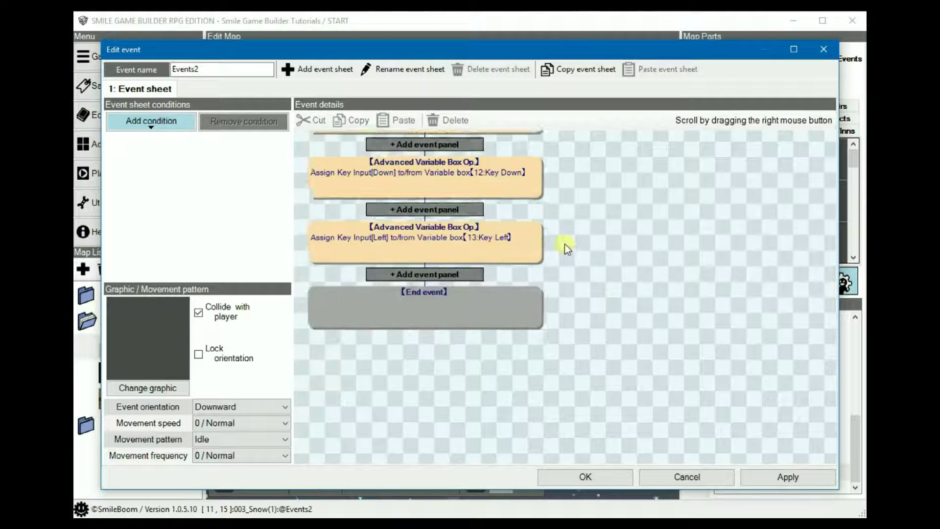
- Review the four key input assignment panels in the event, including the settings of the Key Left panel
right_drag(565, 243, 571, 421)
right_drag(562, 281, 570, 254)
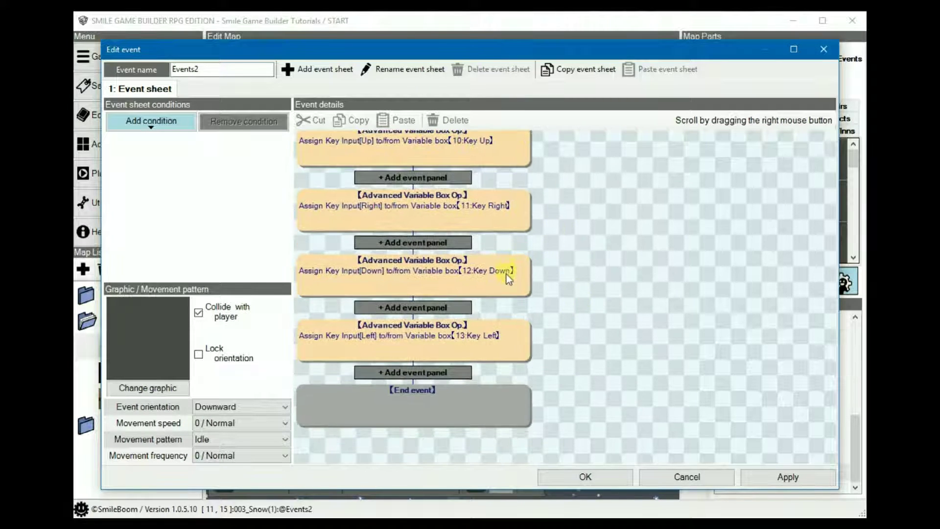
right_drag(489, 342, 595, 286)
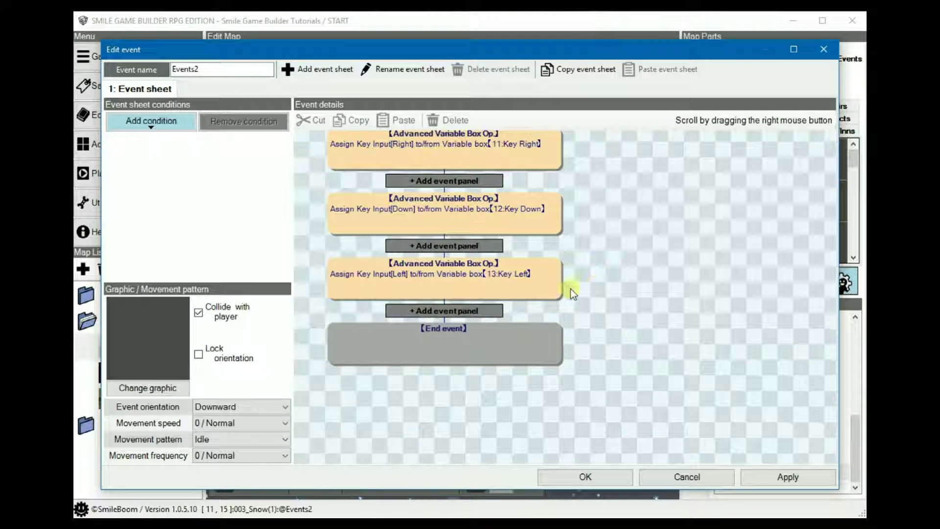
click(495, 284)
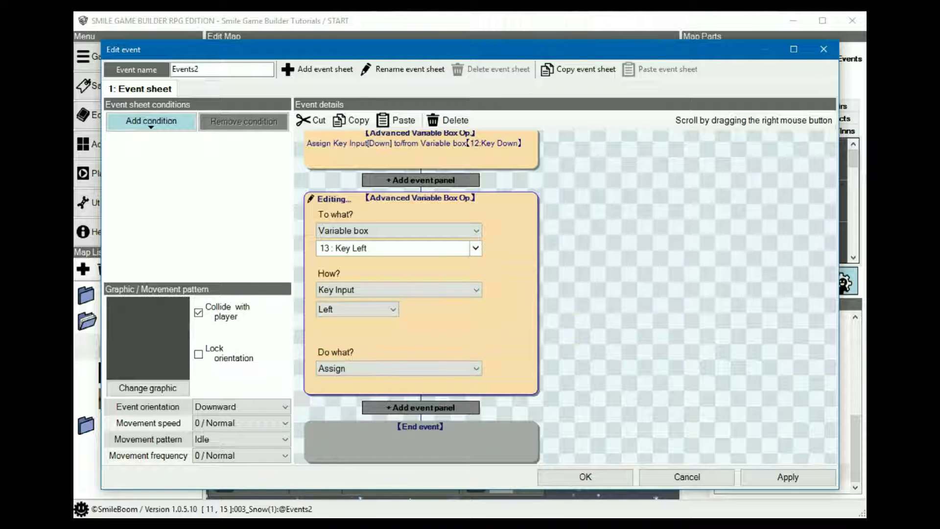
click(621, 374)
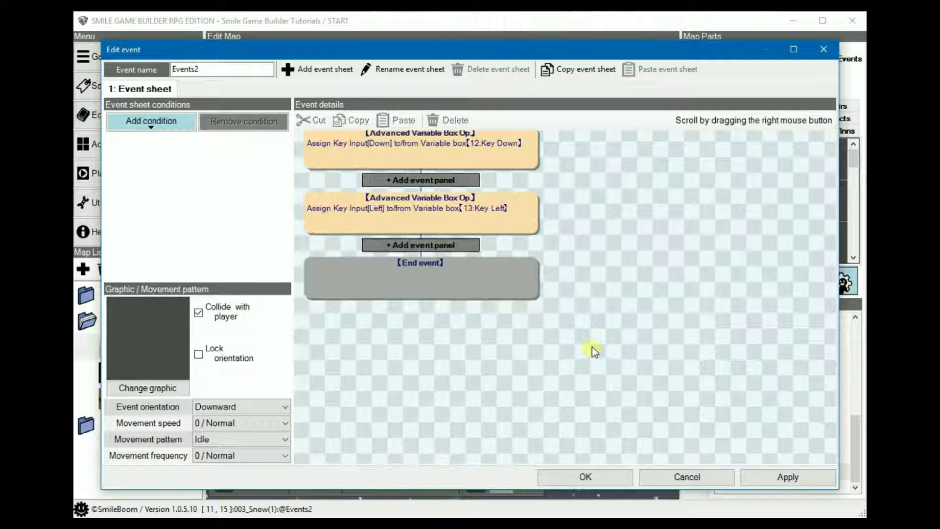
scroll(584, 368, up, 3)
right_drag(614, 331, 640, 275)
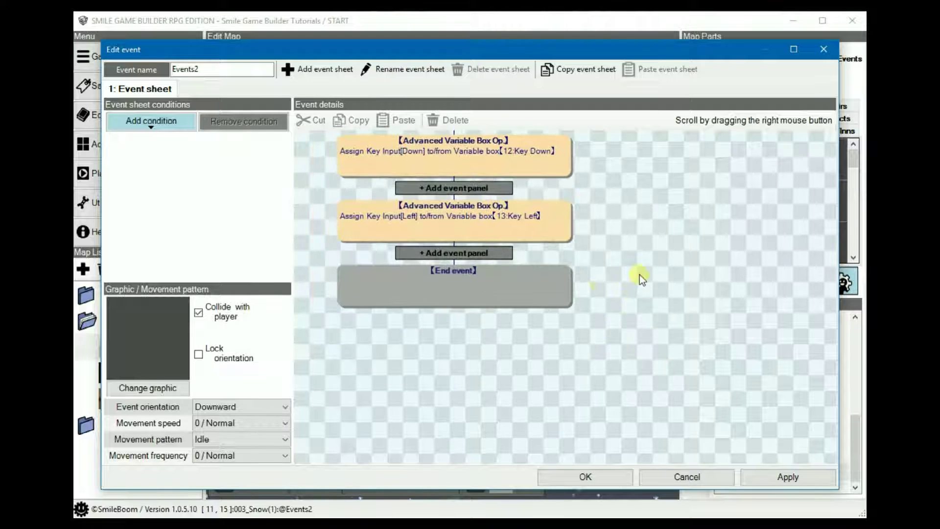
- Add a Variable box check panel after the Key Left panel, testing whether variable box 10, Key Up, equals 1
click(433, 254)
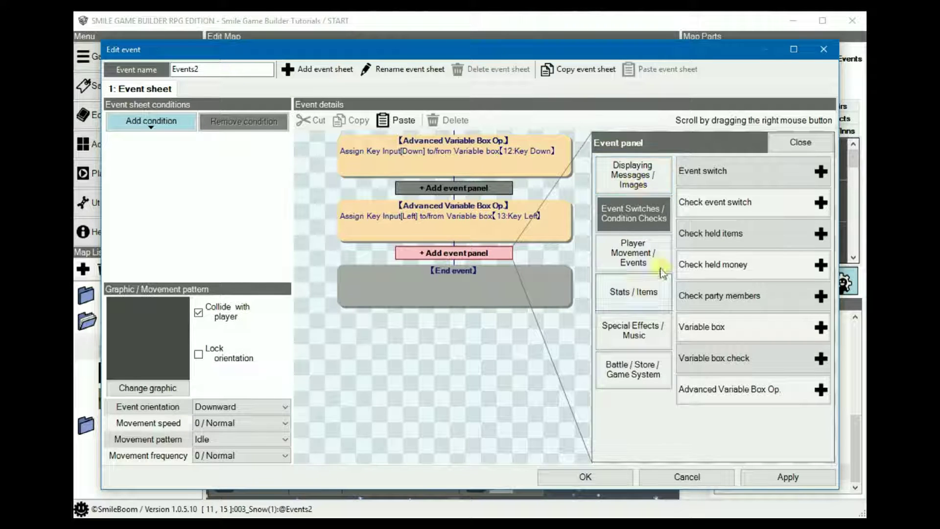
click(719, 354)
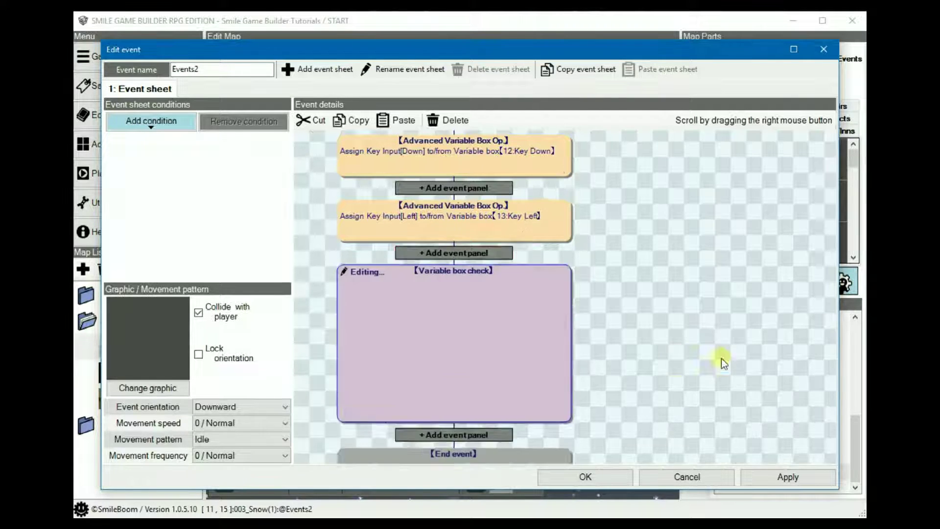
click(438, 258)
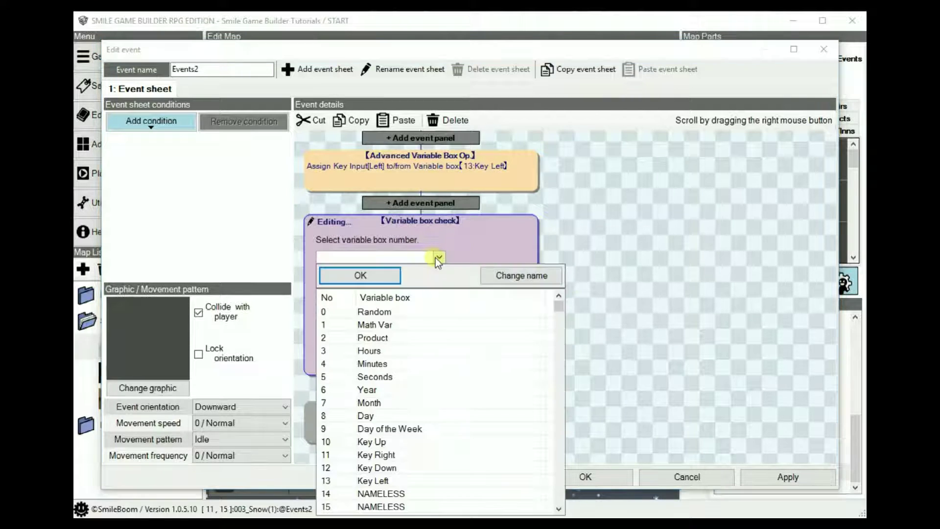
double_click(380, 444)
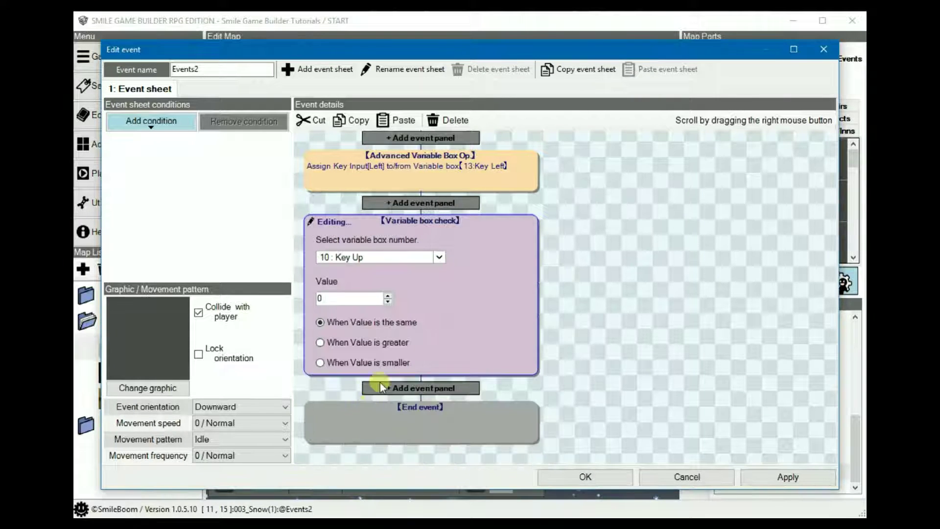
click(388, 296)
click(581, 389)
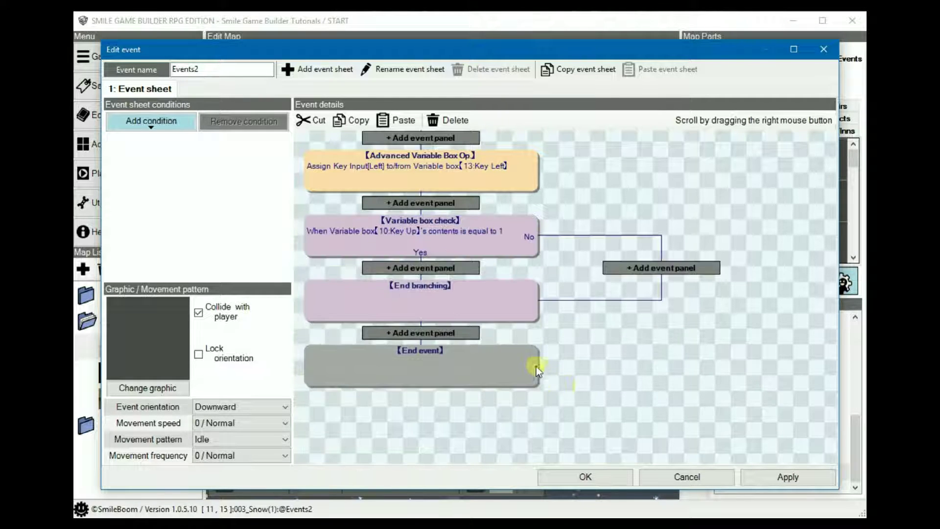
- Add a Display image panel to the Yes branch of the Key Up variable box check
right_drag(568, 376, 572, 400)
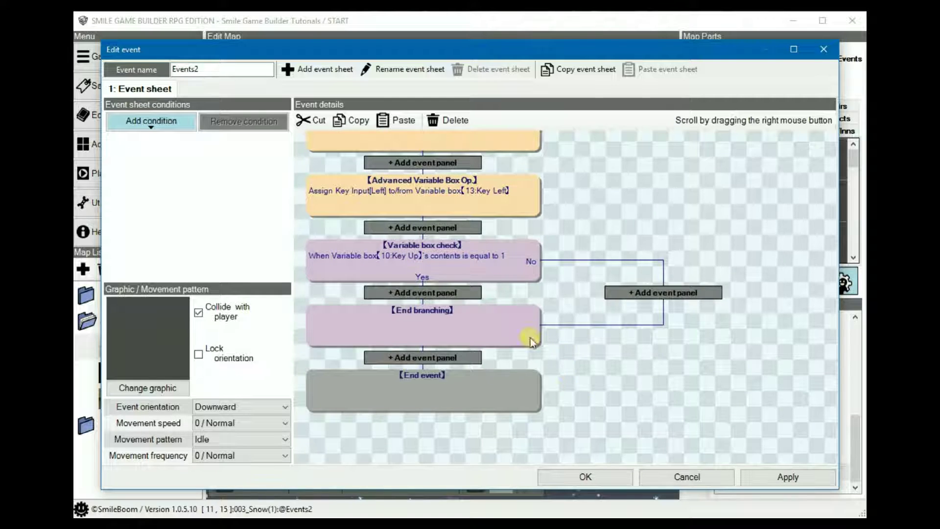
click(432, 292)
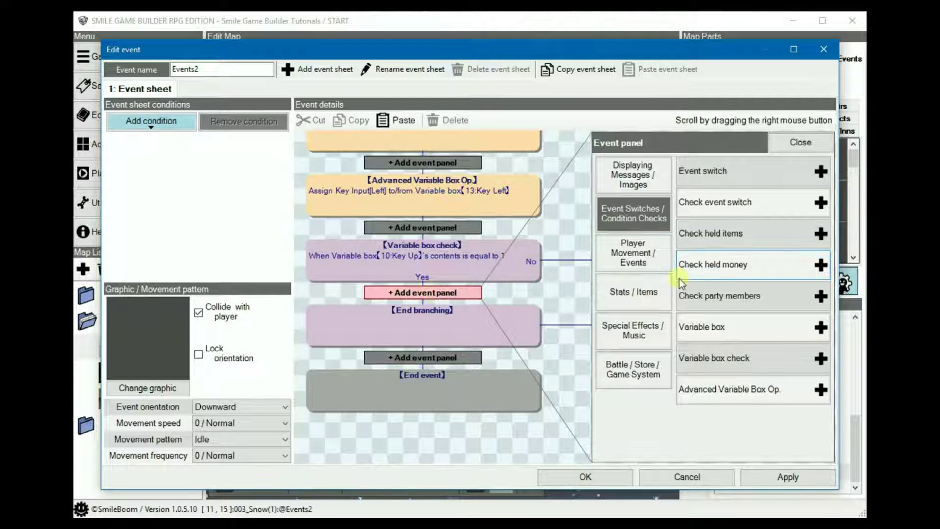
click(633, 175)
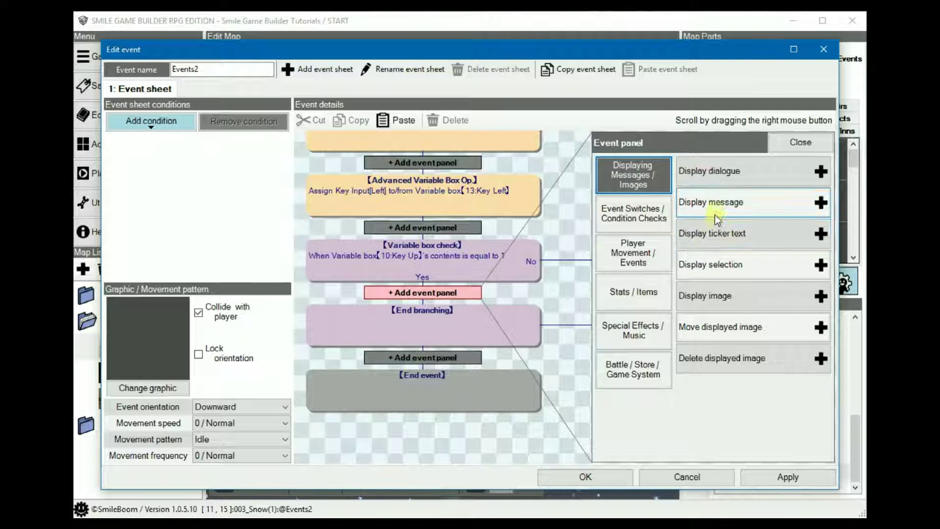
click(722, 300)
click(723, 300)
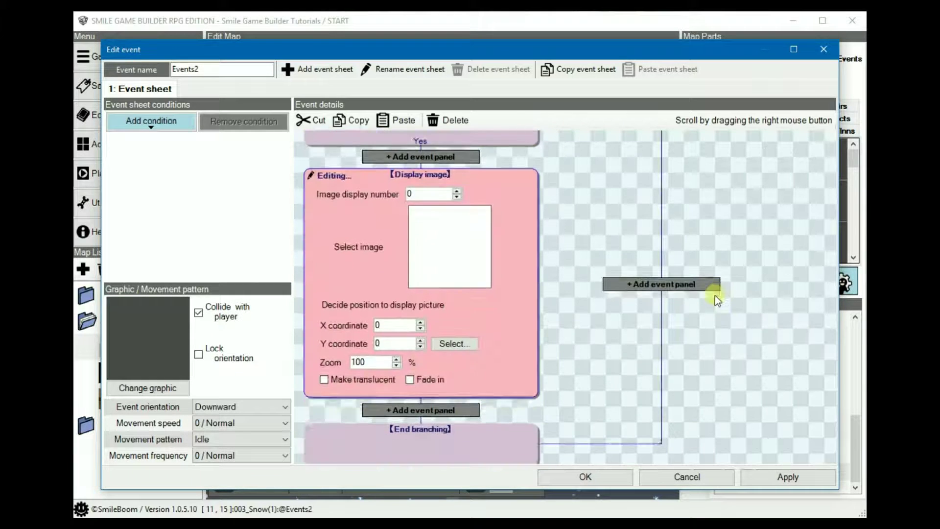
- Set the Display image panel to show image N at X coordinate 24 and Y coordinate 24
click(463, 234)
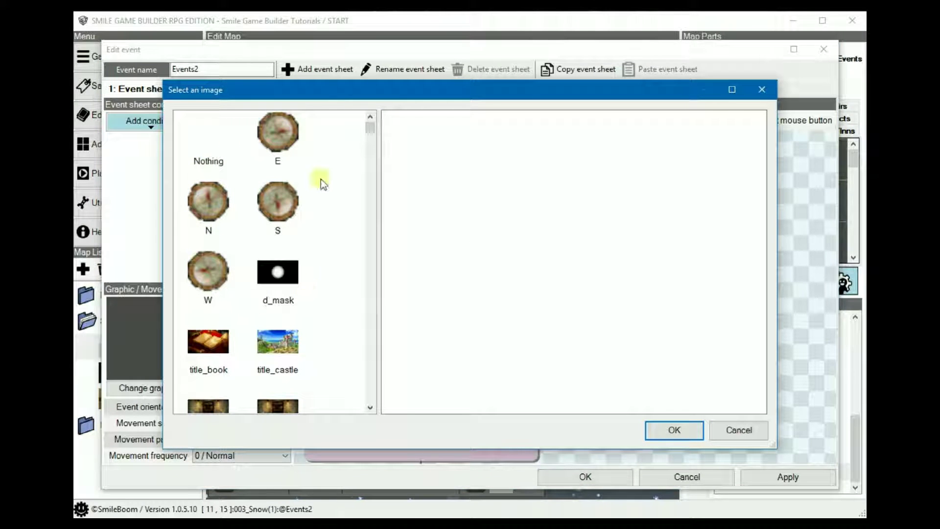
click(207, 202)
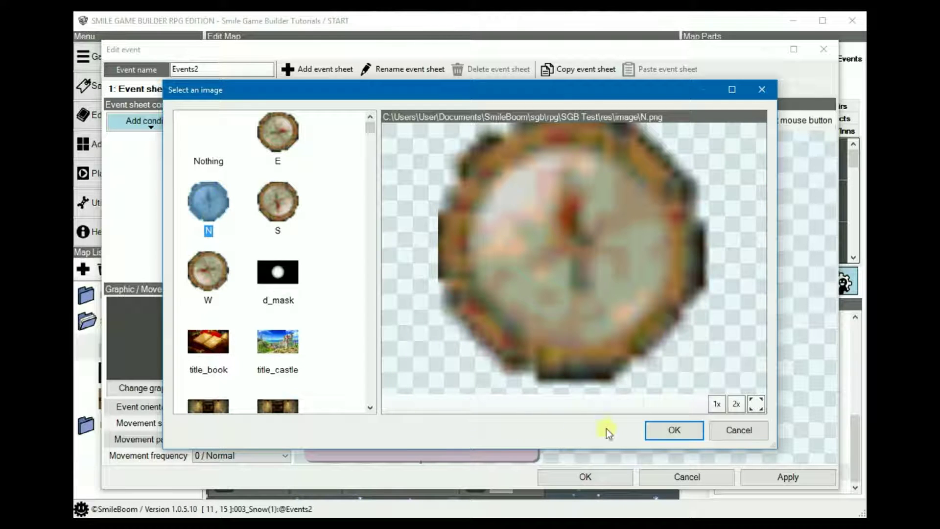
click(668, 431)
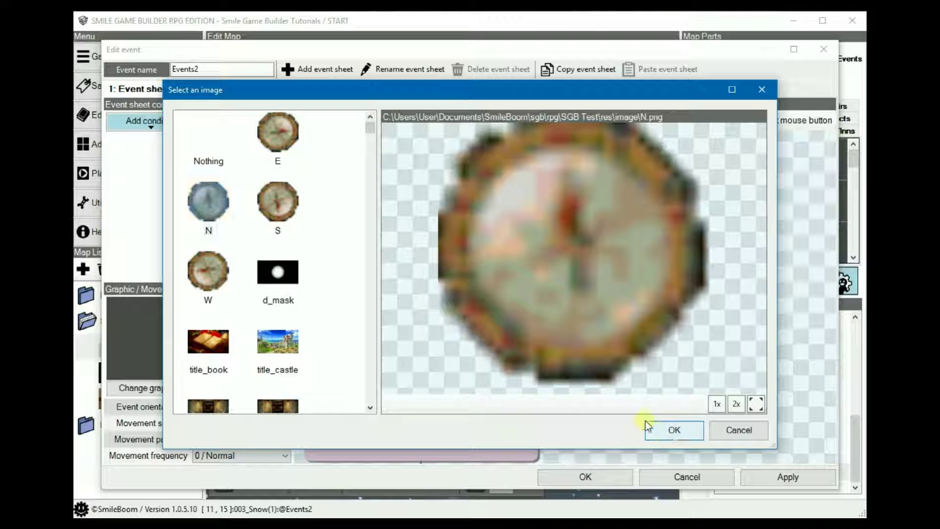
click(676, 438)
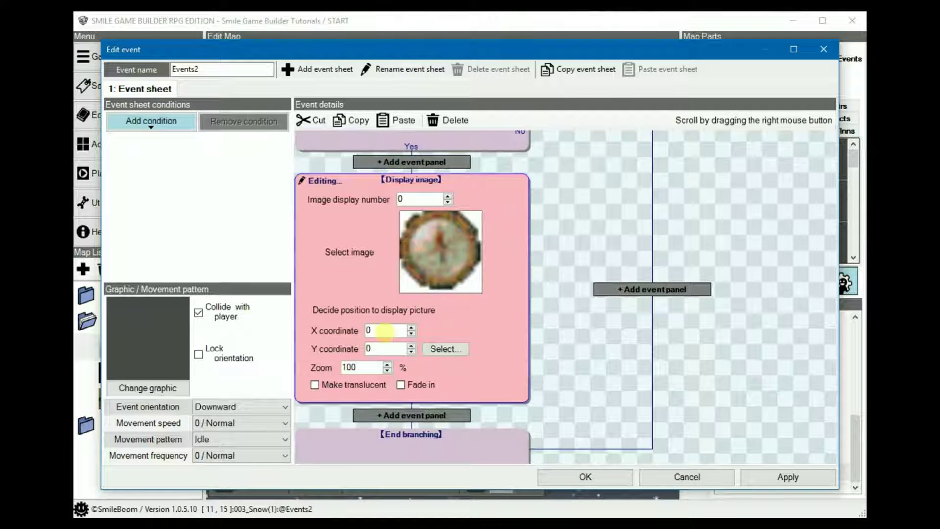
double_click(385, 330)
text(3)
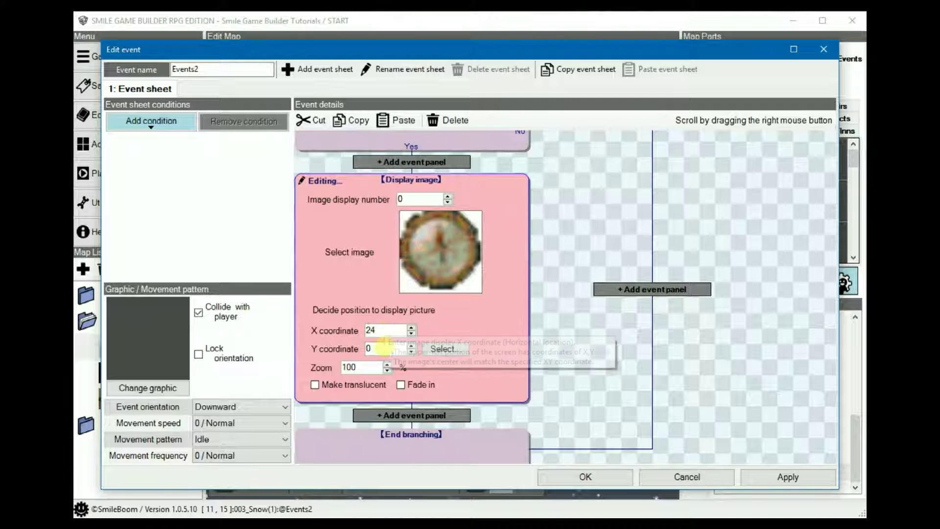
double_click(384, 348)
text(30)
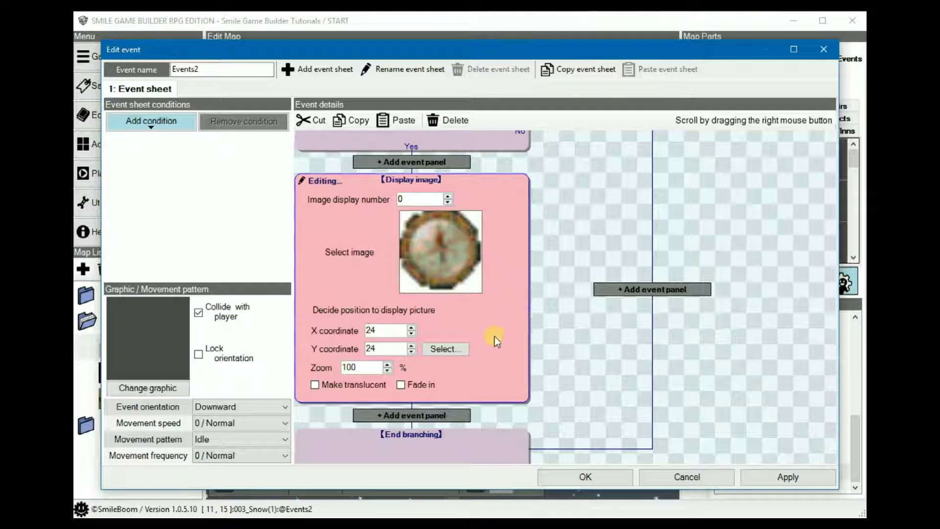
- Copy the Key Up check with its image panel into its No branch, and make the copy test variable box 11, Key Right
right_drag(585, 204, 610, 287)
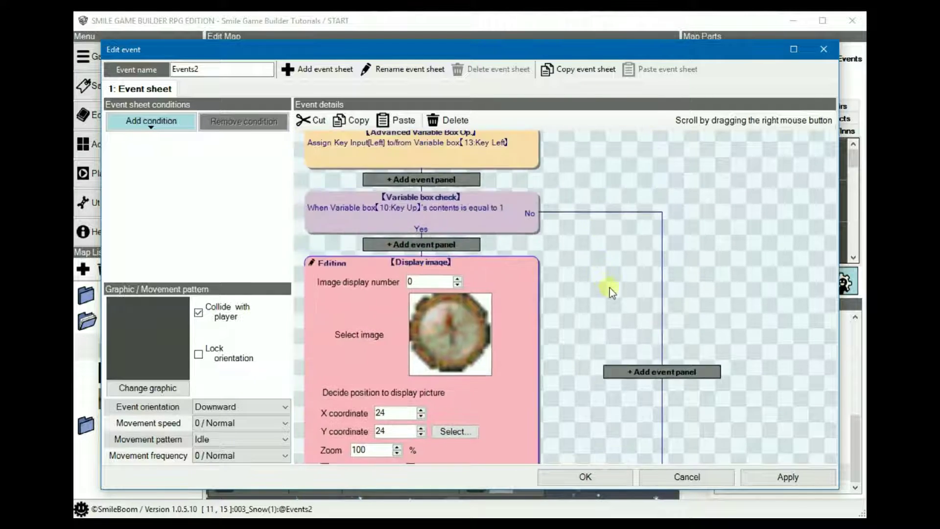
click(443, 207)
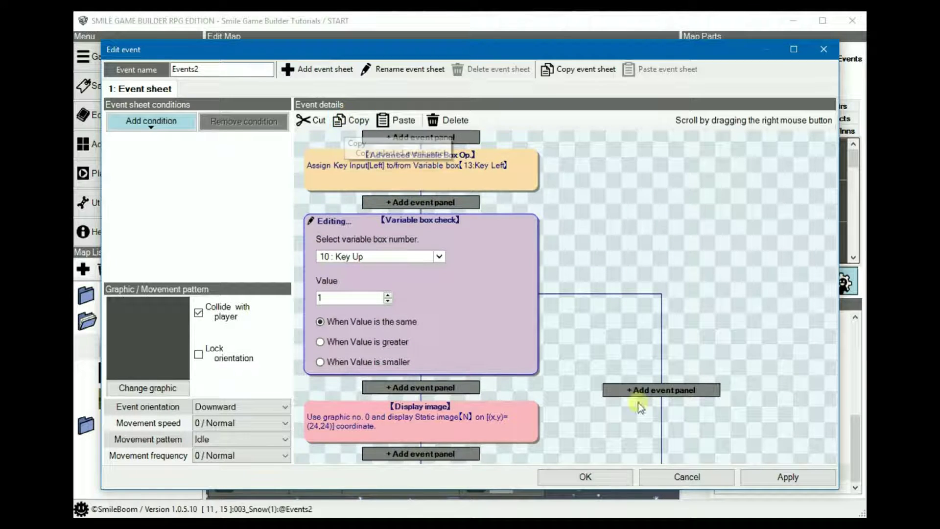
click(672, 388)
click(395, 120)
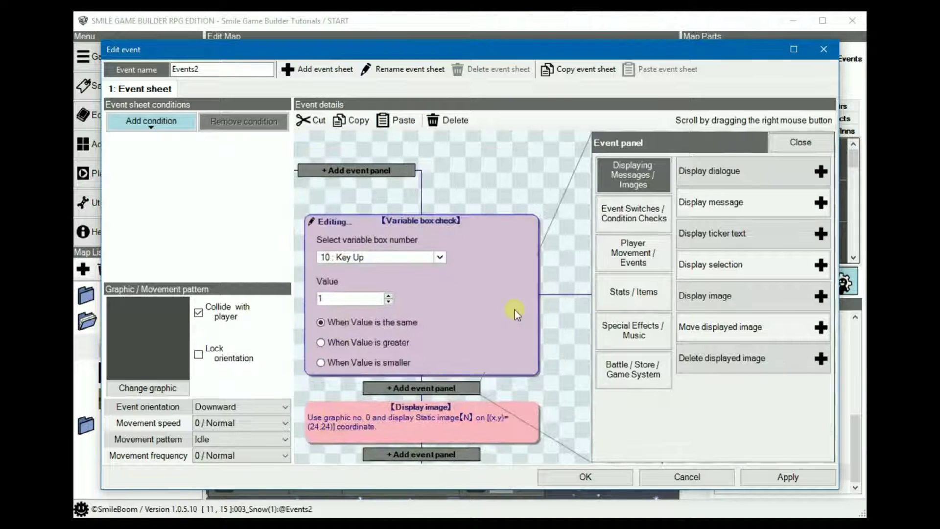
click(420, 258)
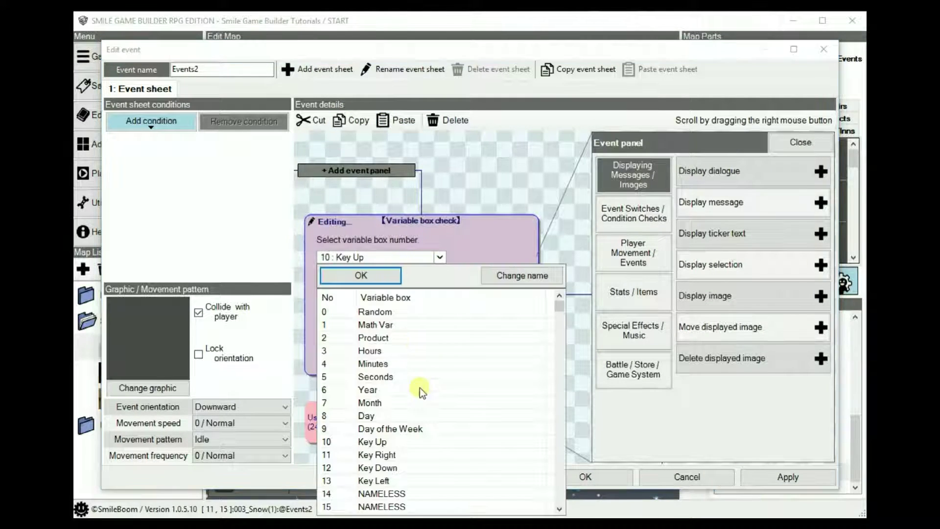
double_click(378, 455)
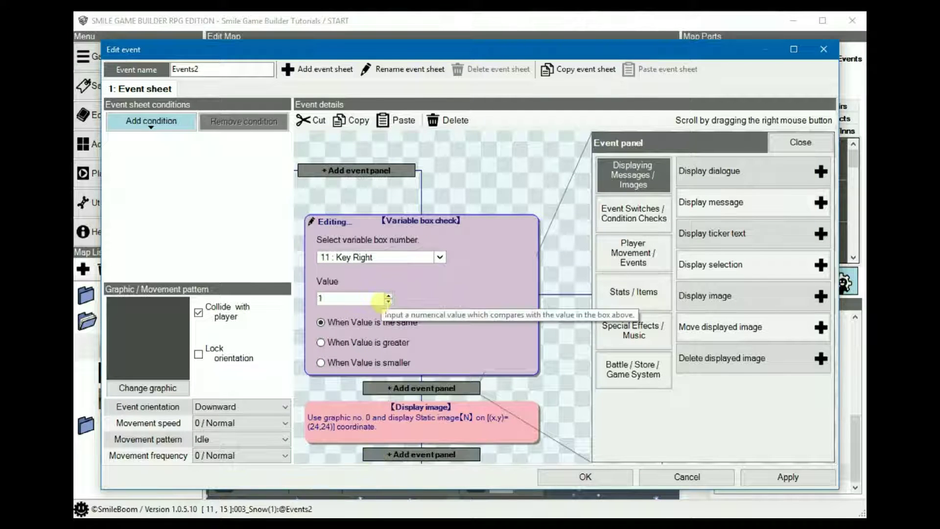
- Change the image displayed in the Yes branch of the Key Right check to E
click(416, 419)
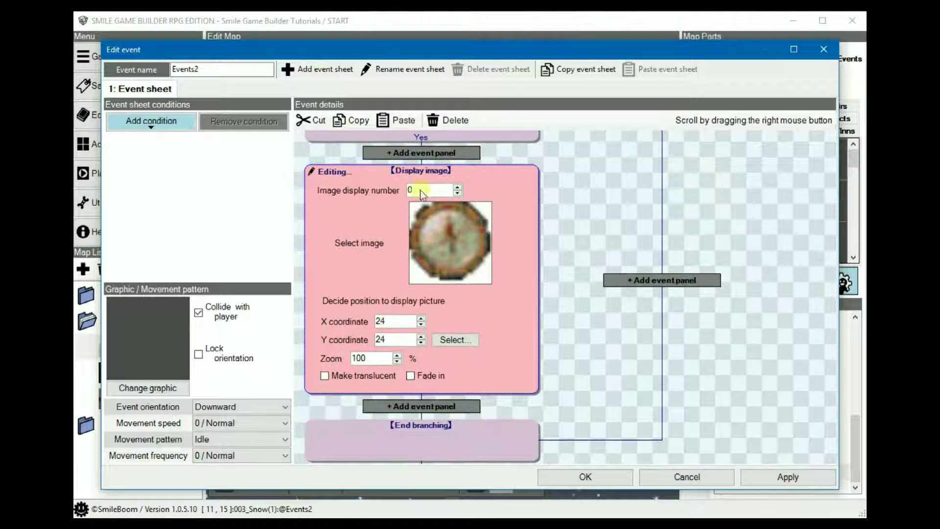
click(445, 250)
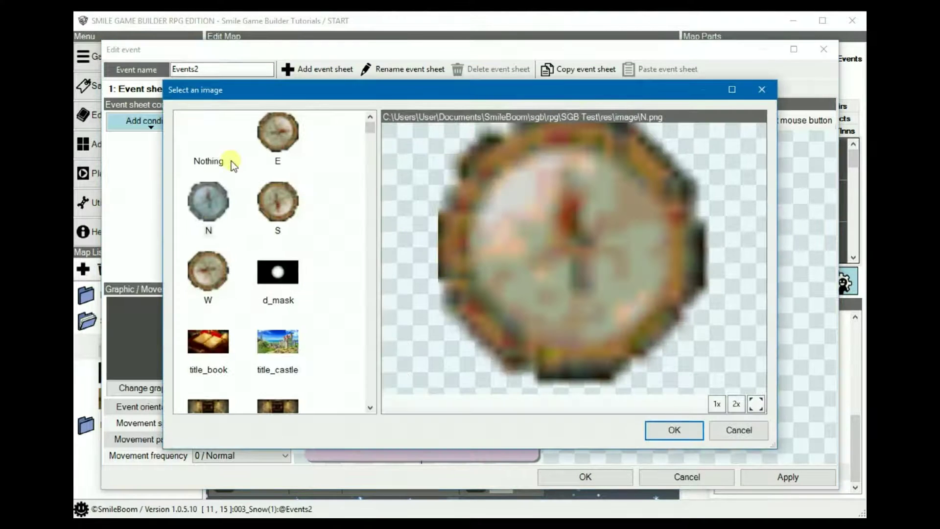
click(282, 141)
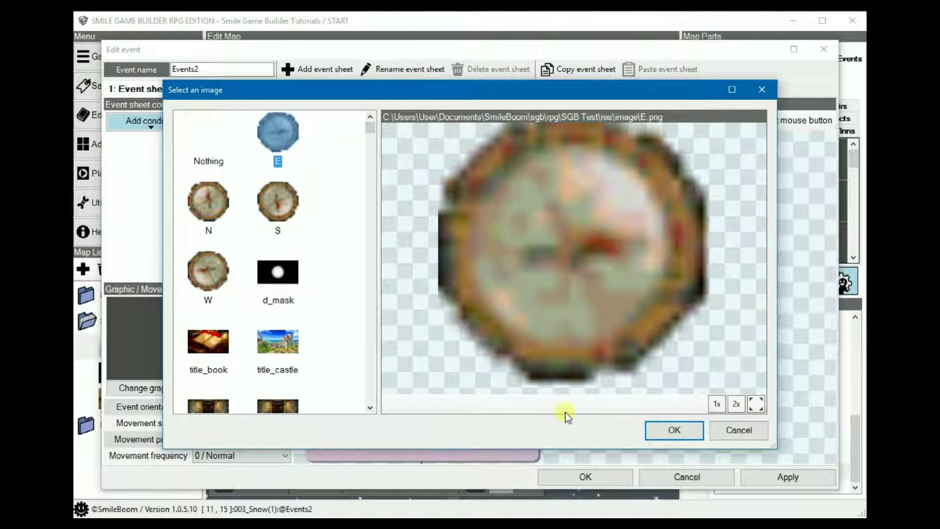
key(Return)
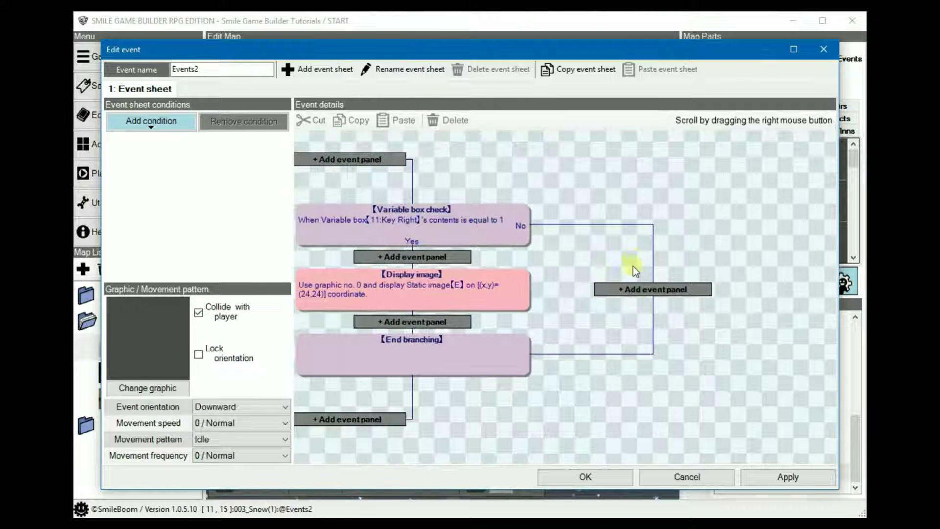
- Paste the copied check into the No branch of the Key Right check and set it to variable box 12, Key Down
click(633, 283)
click(421, 220)
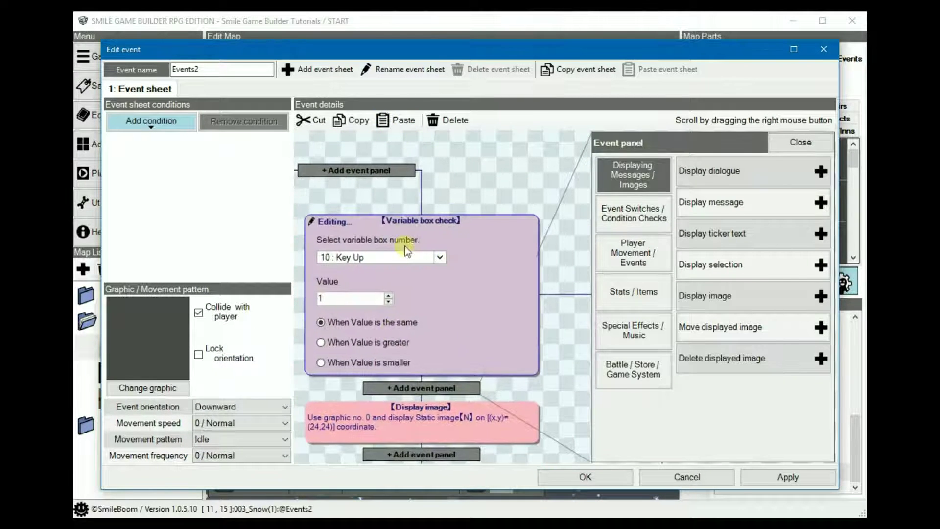
click(400, 257)
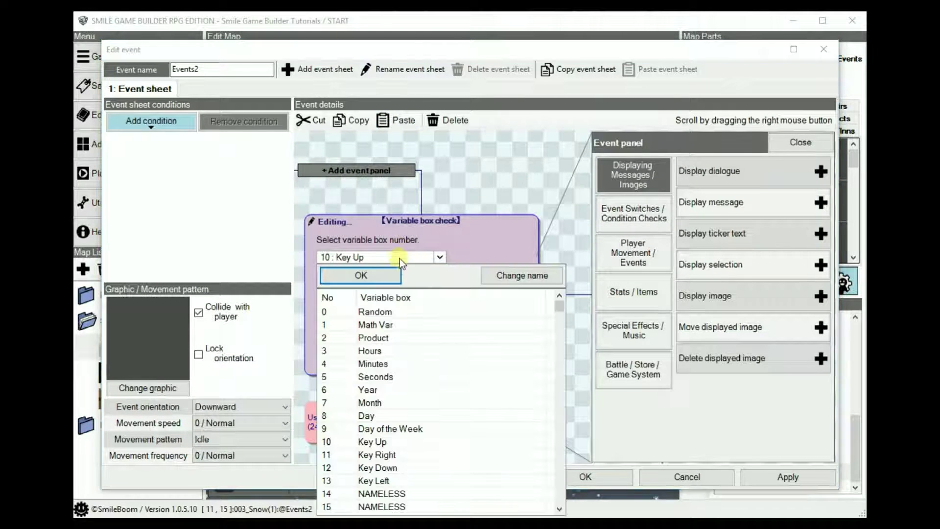
click(372, 467)
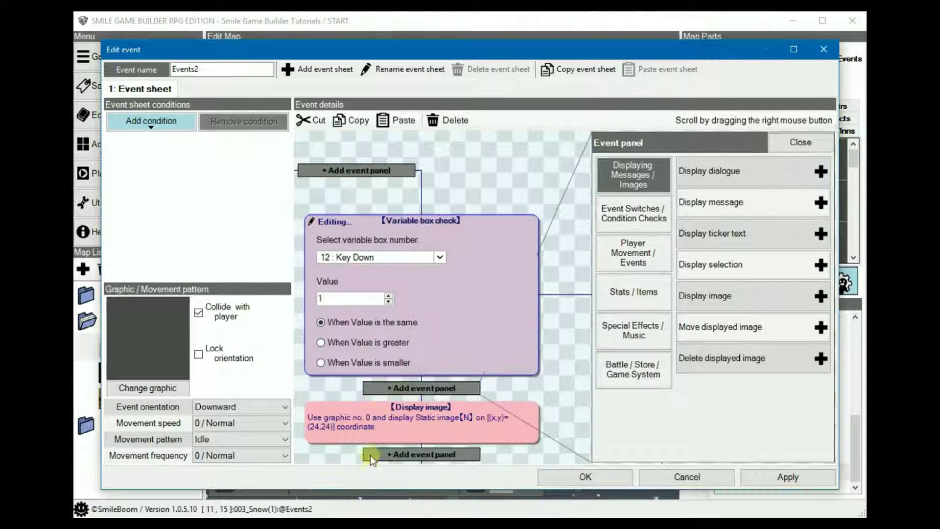
- Change the image displayed in the Yes branch of the Key Down check to S
click(405, 422)
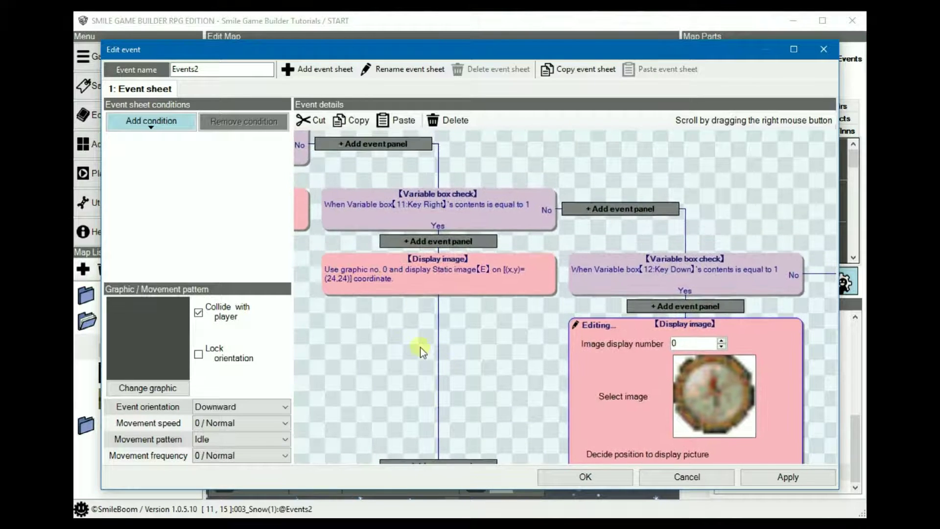
click(599, 263)
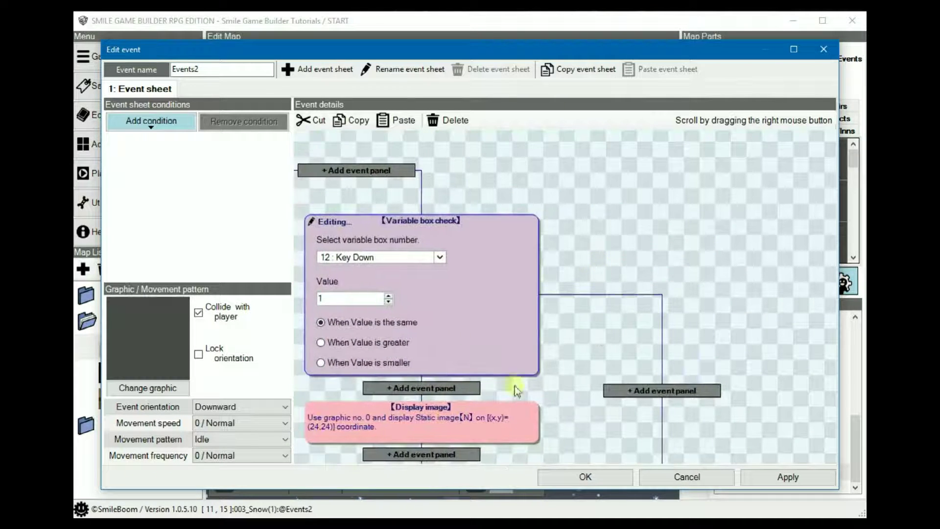
click(460, 411)
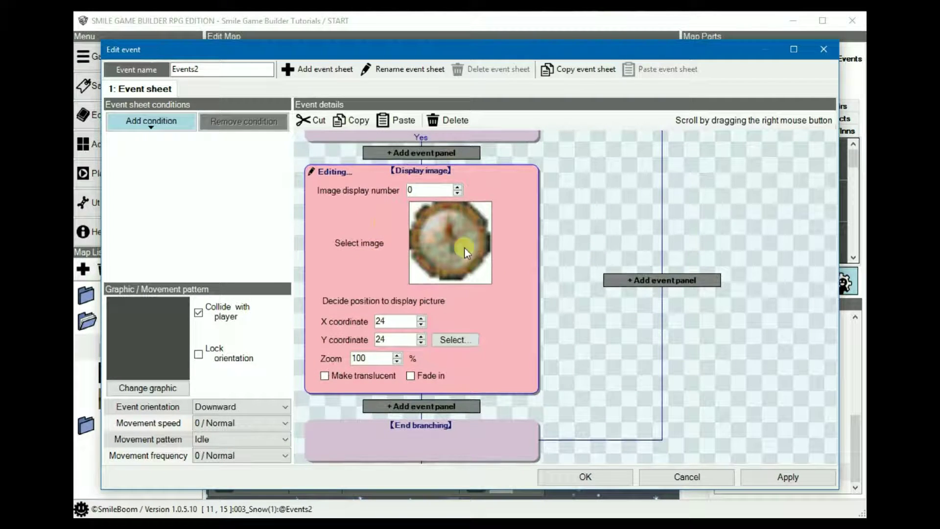
click(464, 246)
click(274, 208)
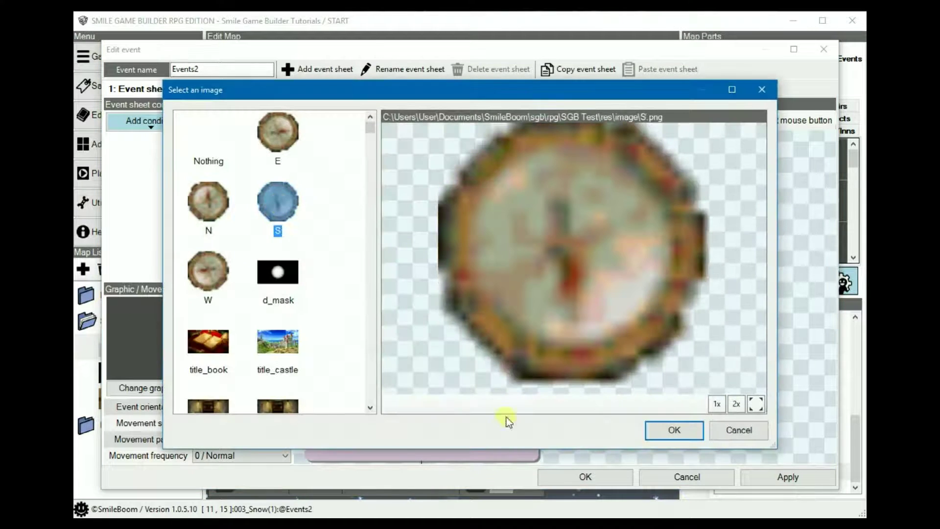
click(675, 430)
- Paste the copied check into the No branch of the Key Down check and set it to variable box 13, Key Left
click(668, 280)
click(642, 292)
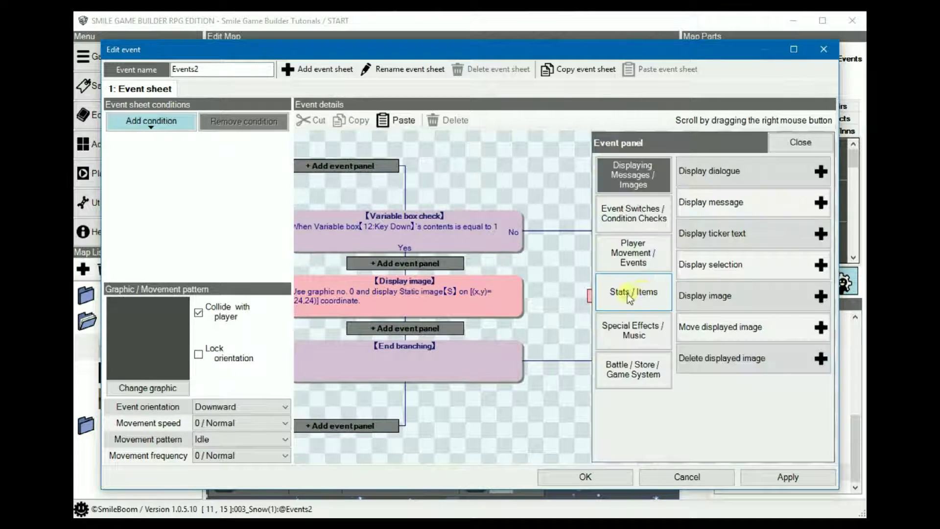
click(385, 119)
click(395, 257)
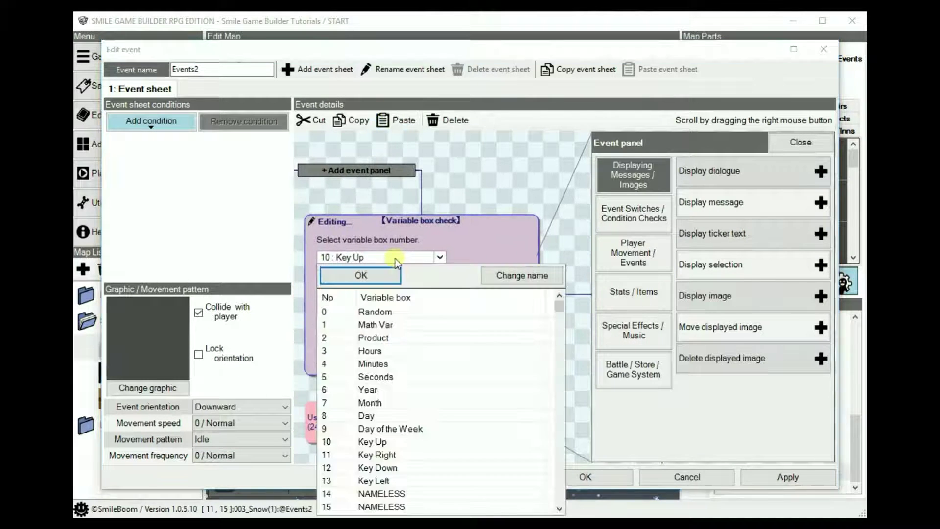
click(371, 481)
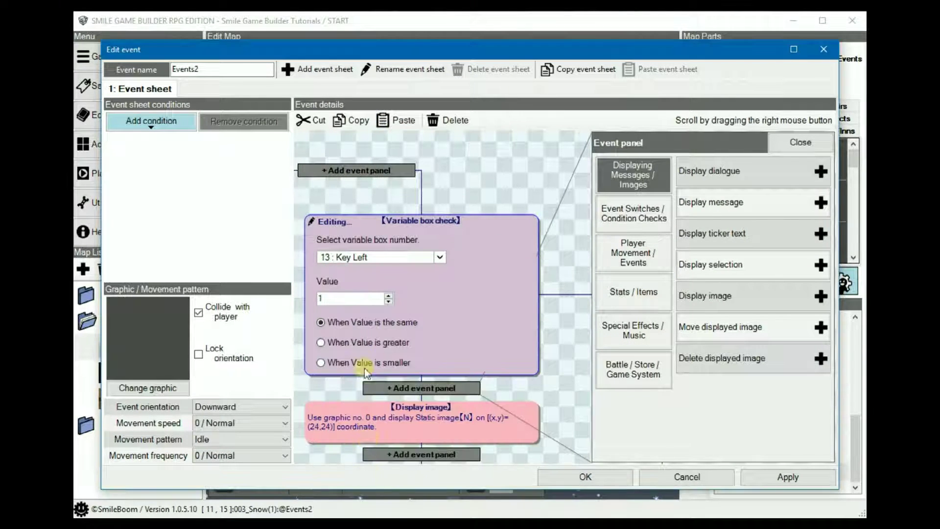
- Change the image displayed in the Yes branch of the Key Left check to W and accept the event's edits
click(412, 417)
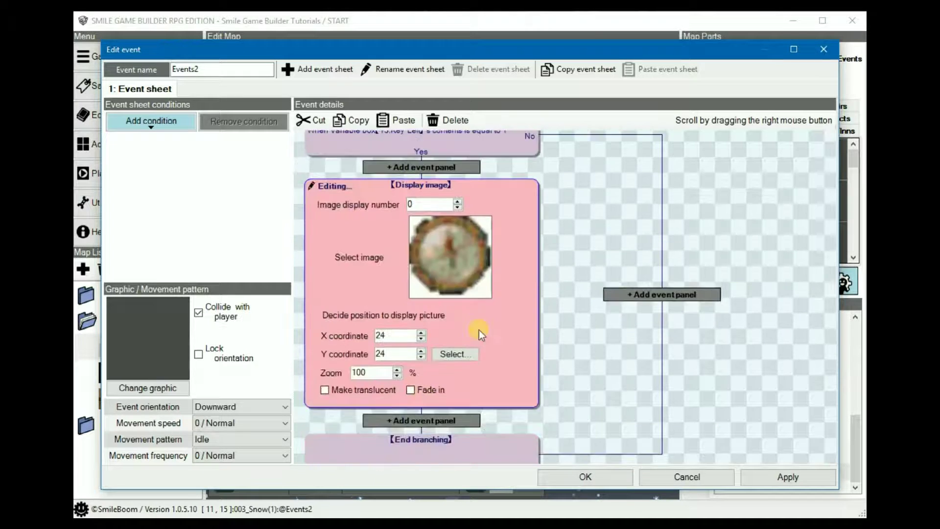
click(440, 239)
click(210, 274)
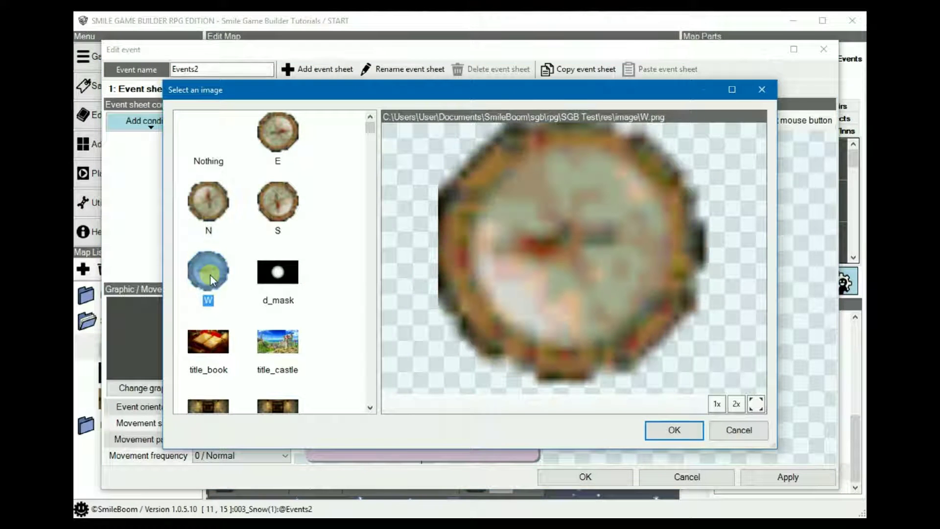
click(663, 436)
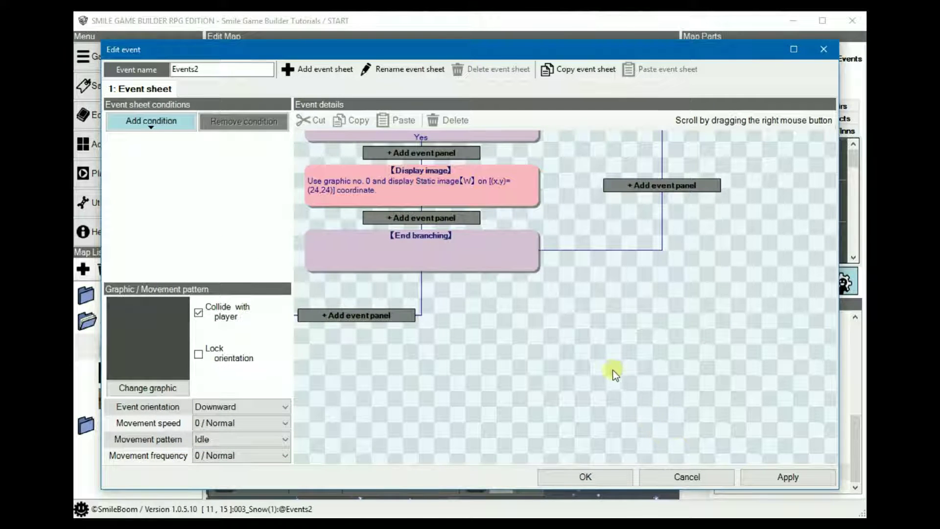
right_drag(613, 371, 290, 145)
click(603, 478)
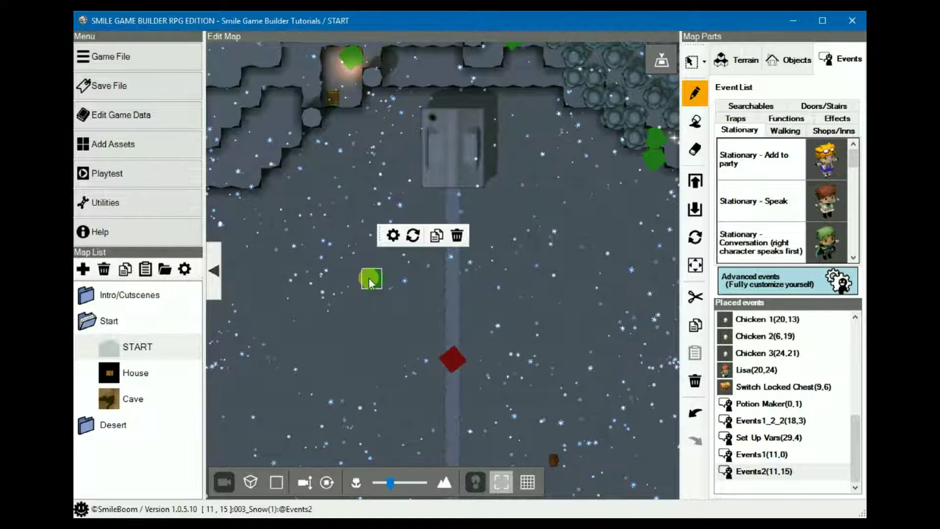
- Copy the Events2 event from the START map
right_click(370, 278)
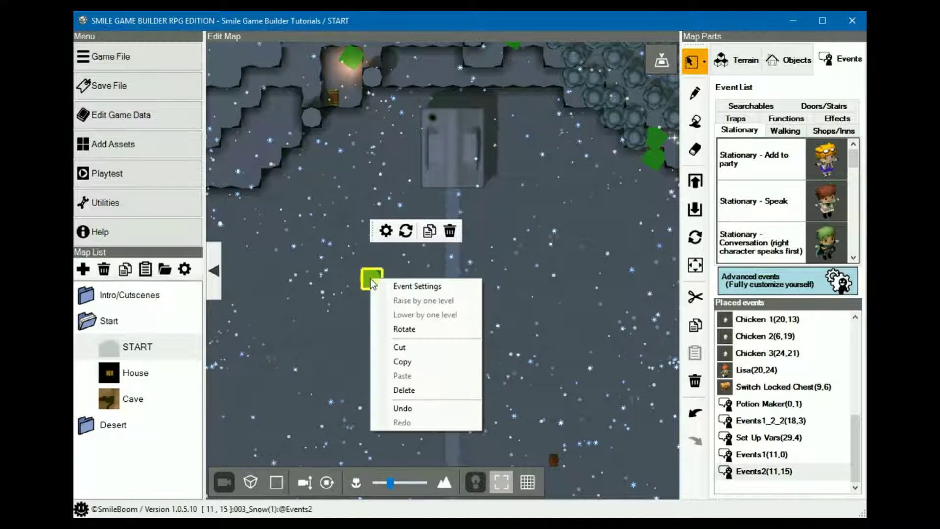
click(406, 363)
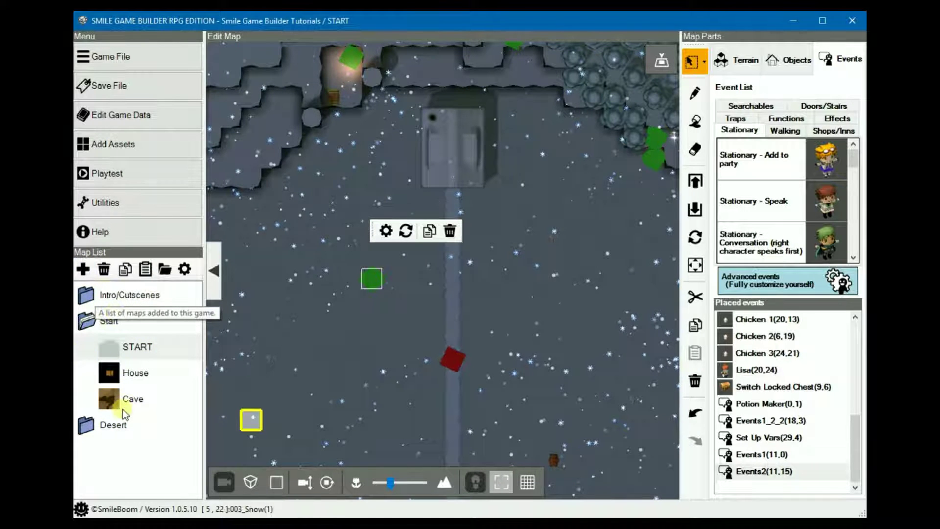
- Open the House map and review the panels of the existing Events2_2 event without changing them
click(118, 375)
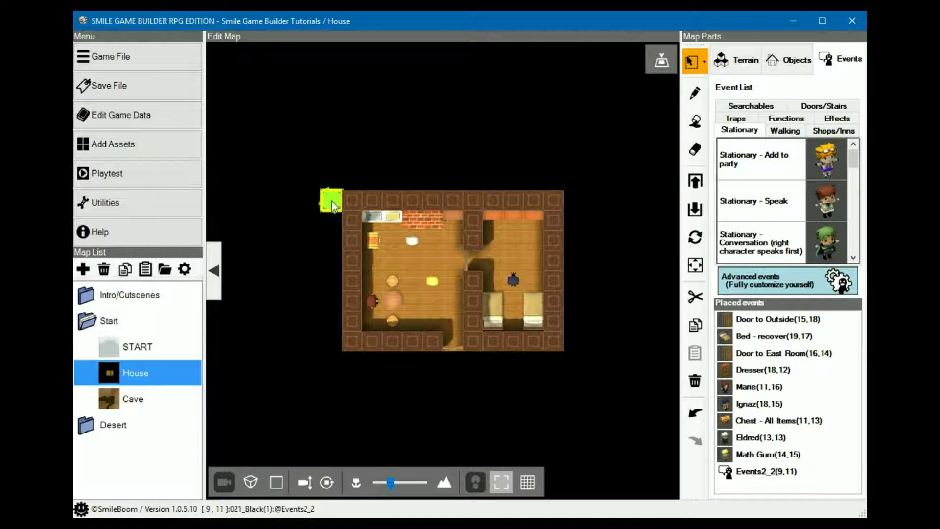
right_drag(332, 205, 327, 210)
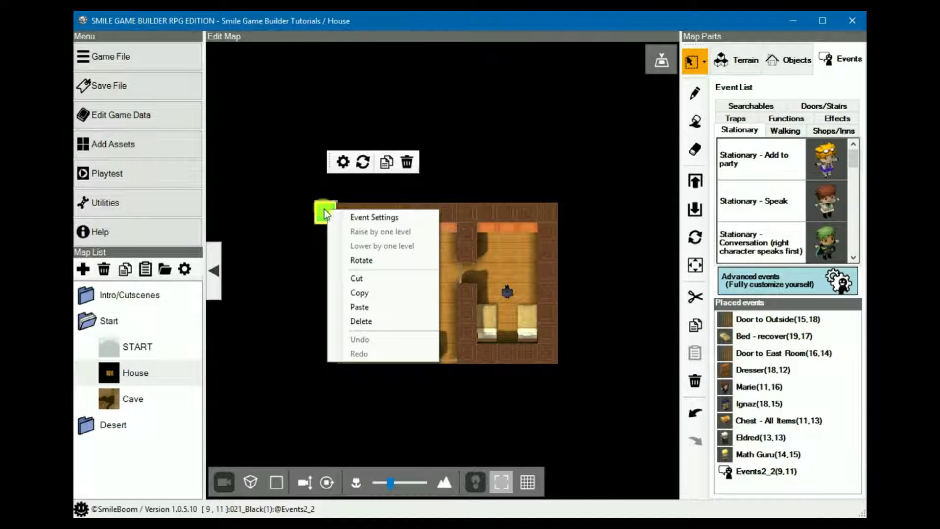
double_click(324, 210)
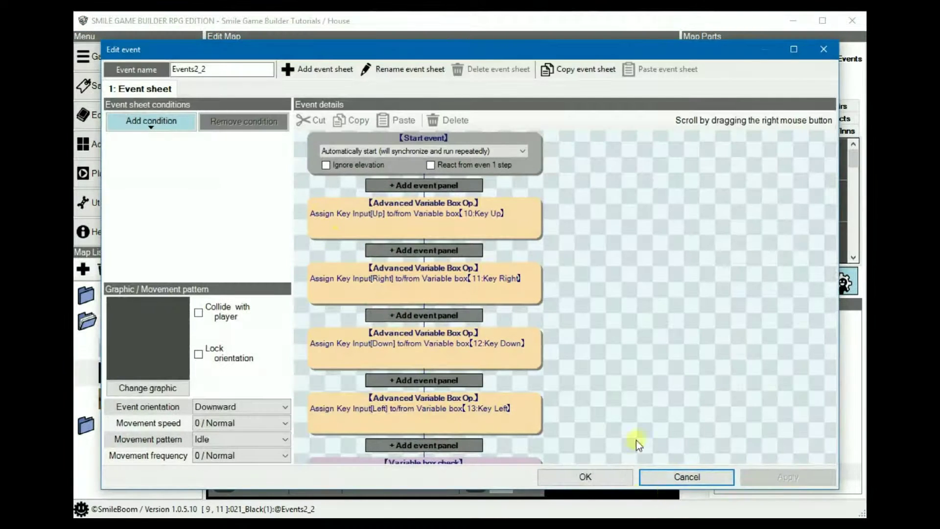
right_drag(636, 440, 581, 156)
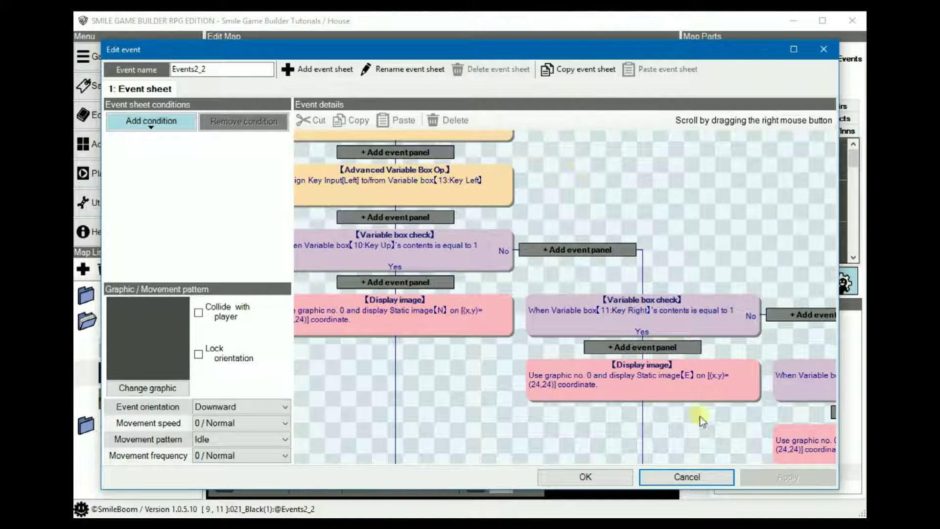
click(700, 482)
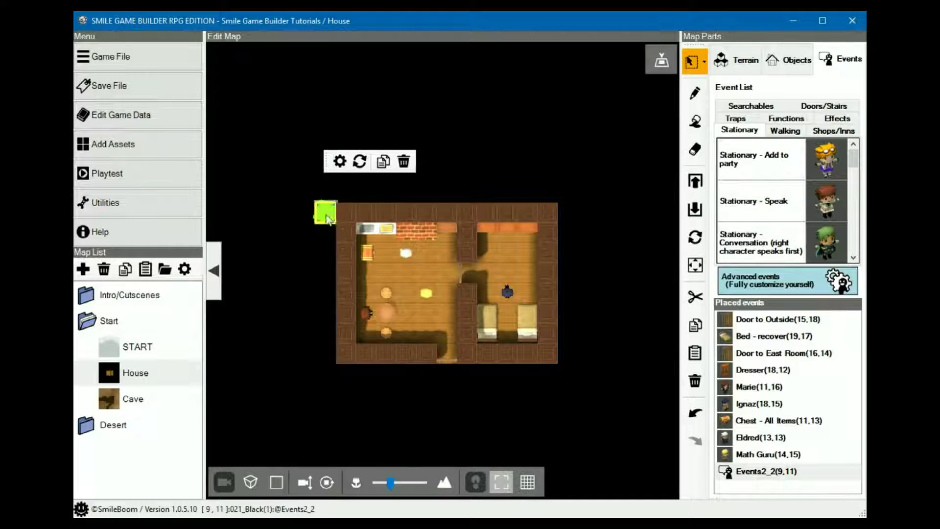
- Delete the old Events2_2 event from the House map and paste the copied event onto the same tile at (9,11)
right_click(328, 219)
click(366, 327)
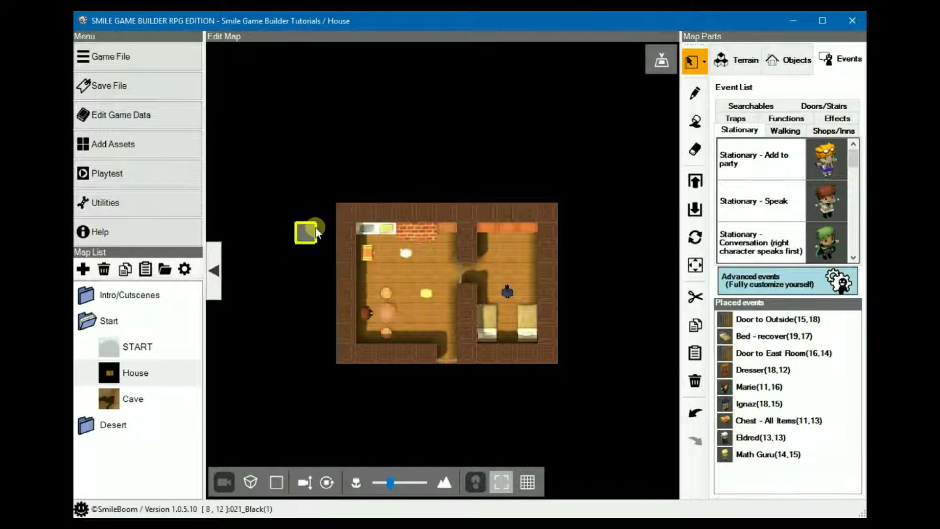
right_click(322, 213)
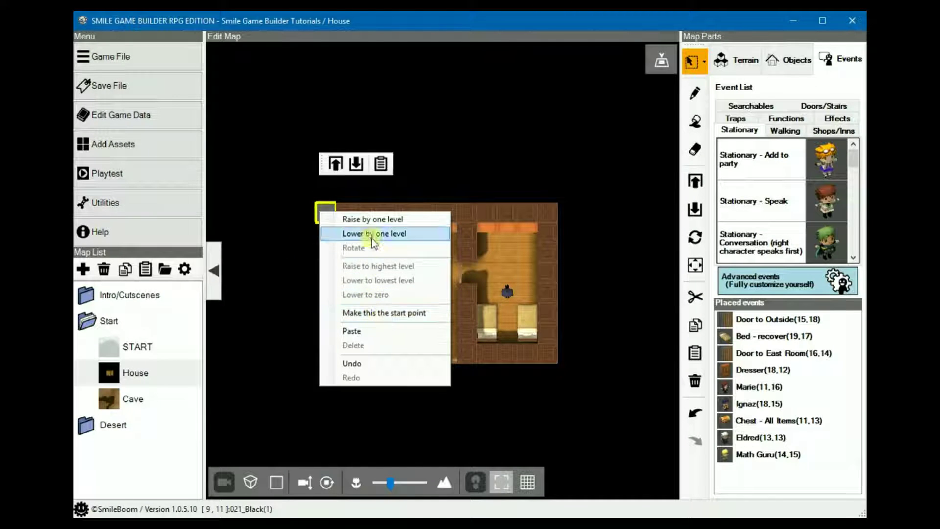
click(362, 332)
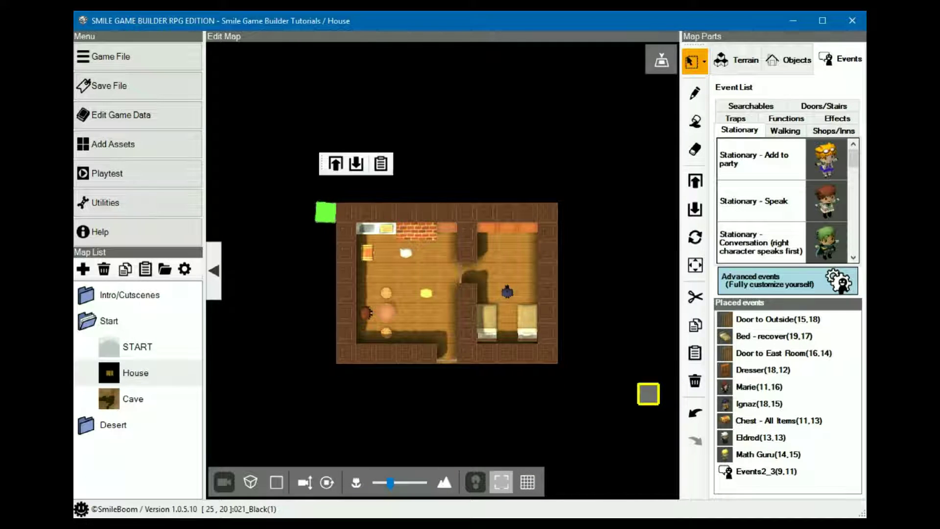
- Start a playtest and walk the character up, down, left and right outdoors to check the compass image for each direction
click(102, 175)
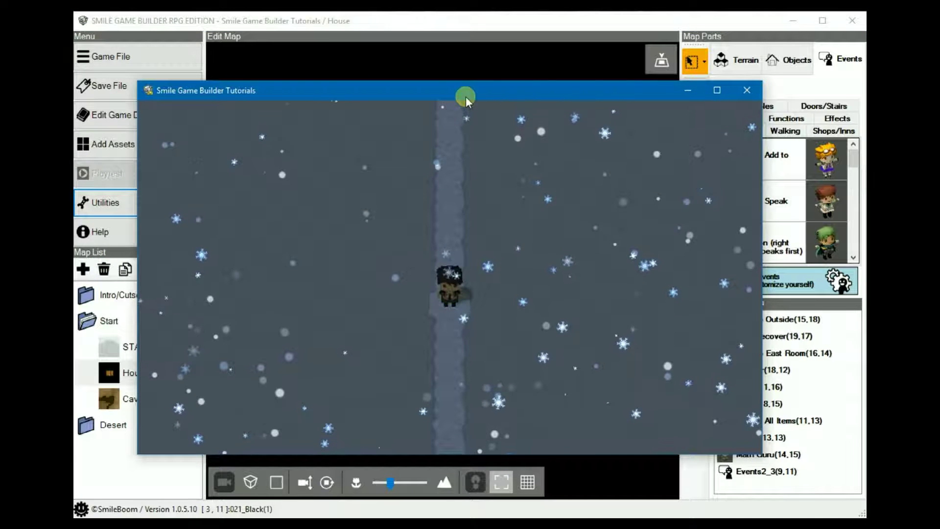
key(Left)
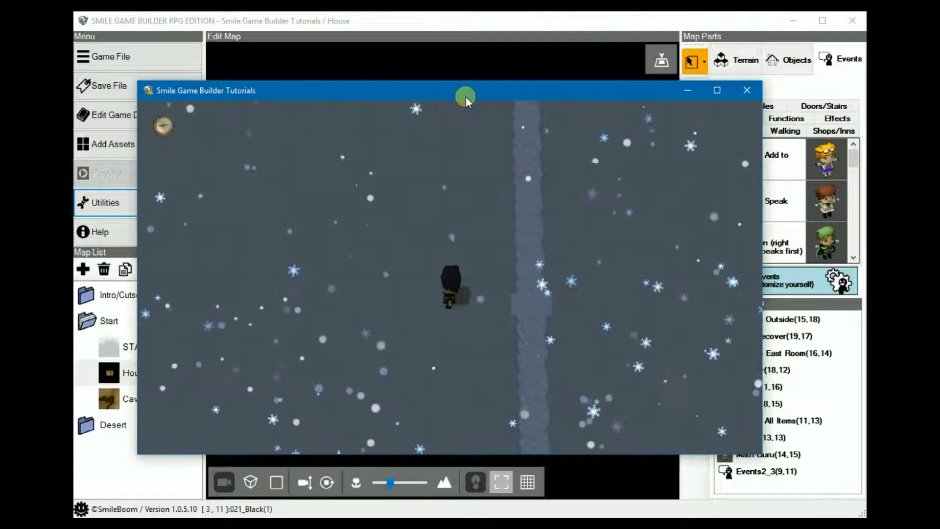
key(Right)
key(Left)
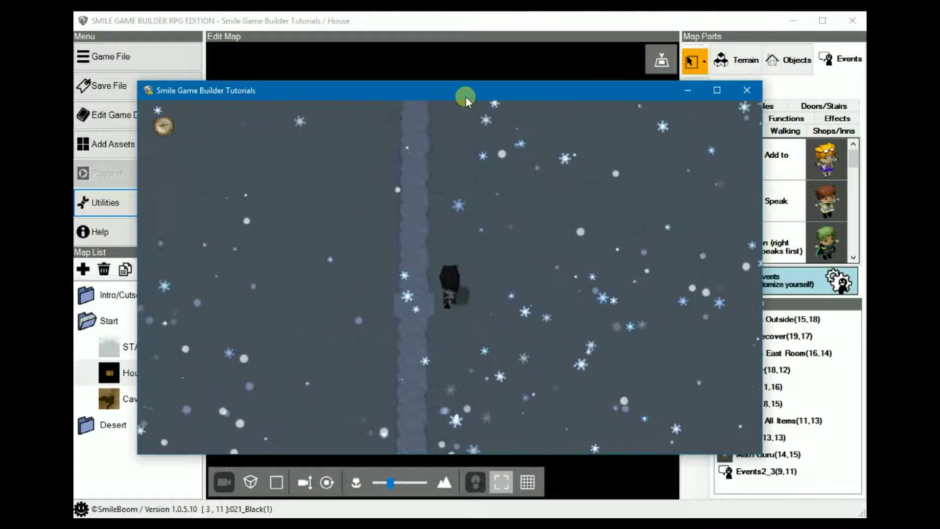
key(Left)
key(Up)
key(Right)
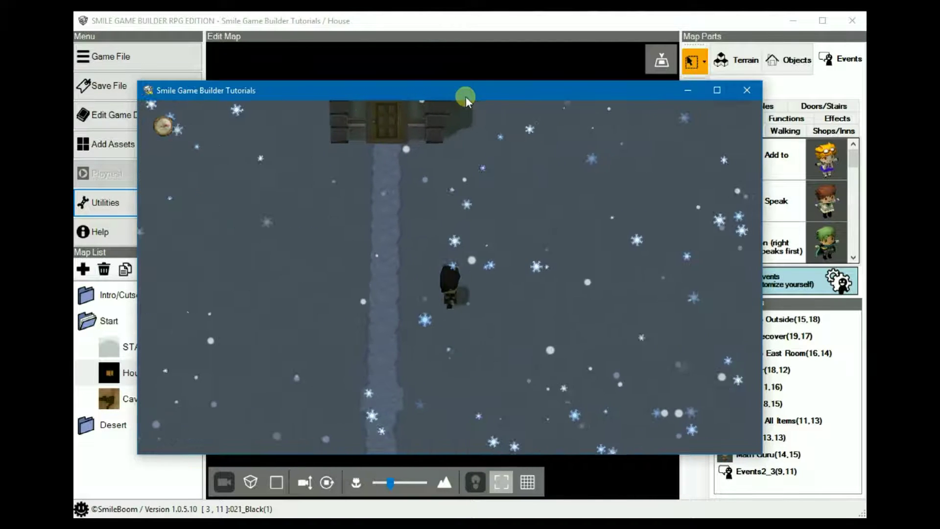
key(Down)
key(Left)
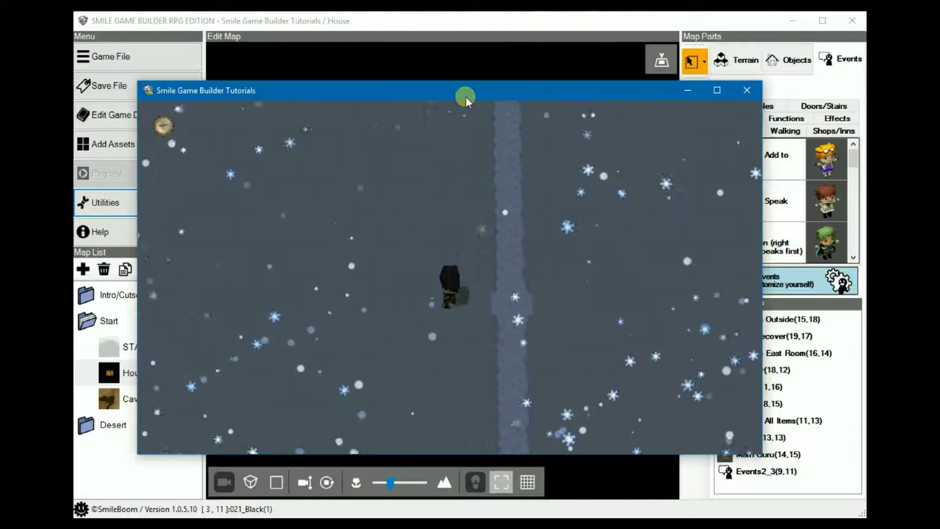
key(Up)
key(Right)
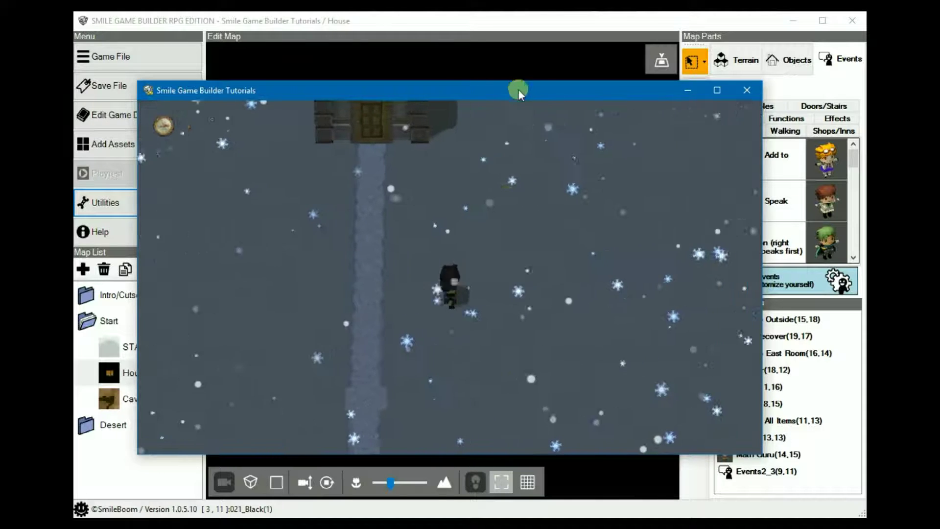
key(Up)
key(Left)
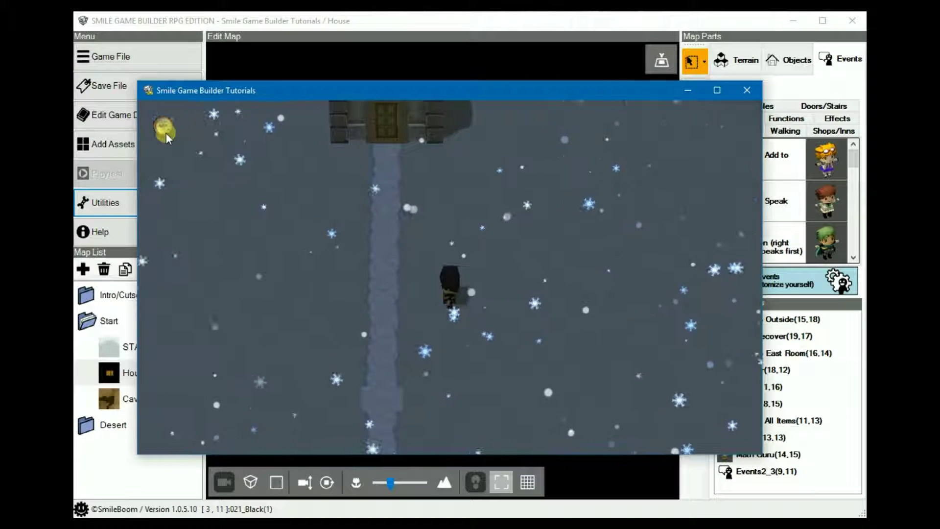
key(Right)
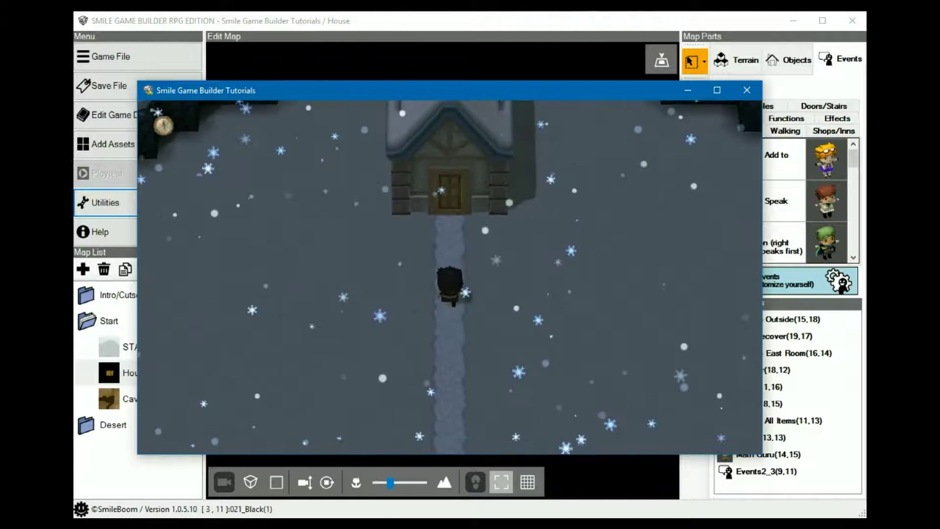
- Enter the house in the playtest, walk in every direction to check the compass image indoors, and end the playtest
key(Up)
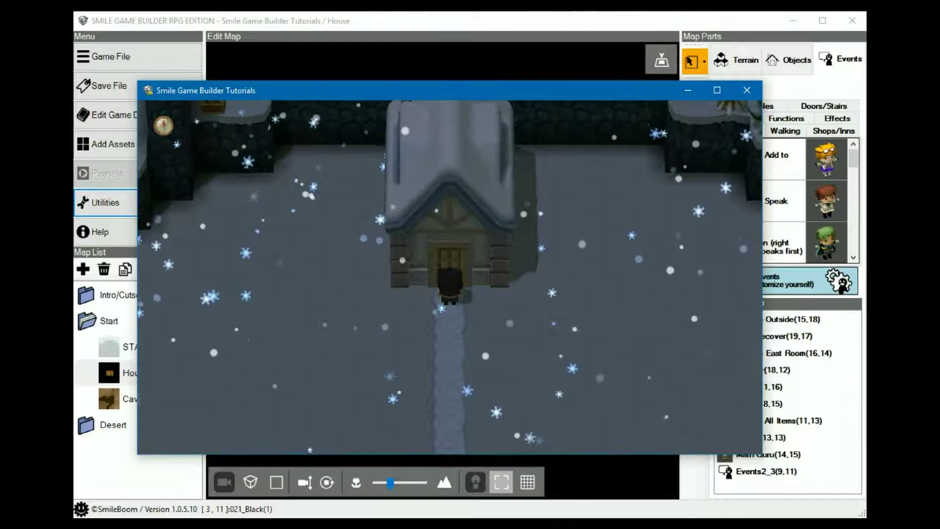
key(Up)
key(Up)
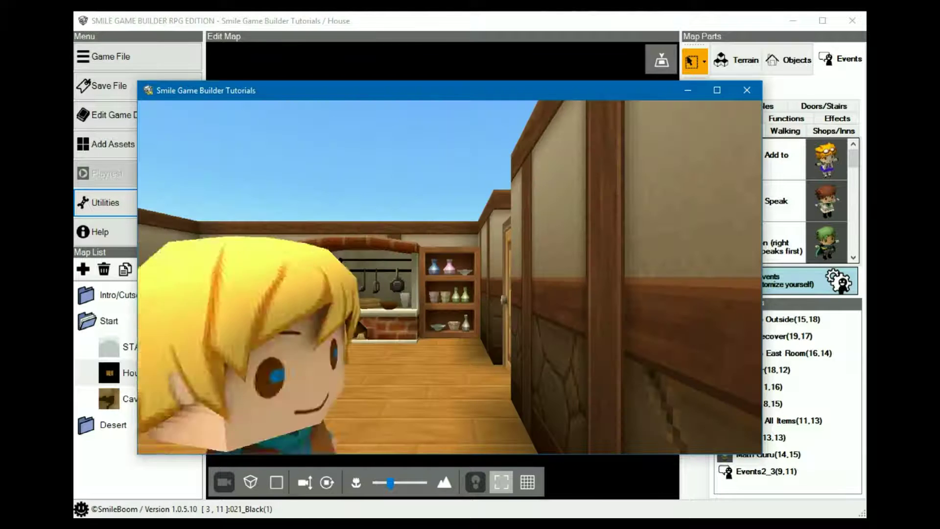
key(Down)
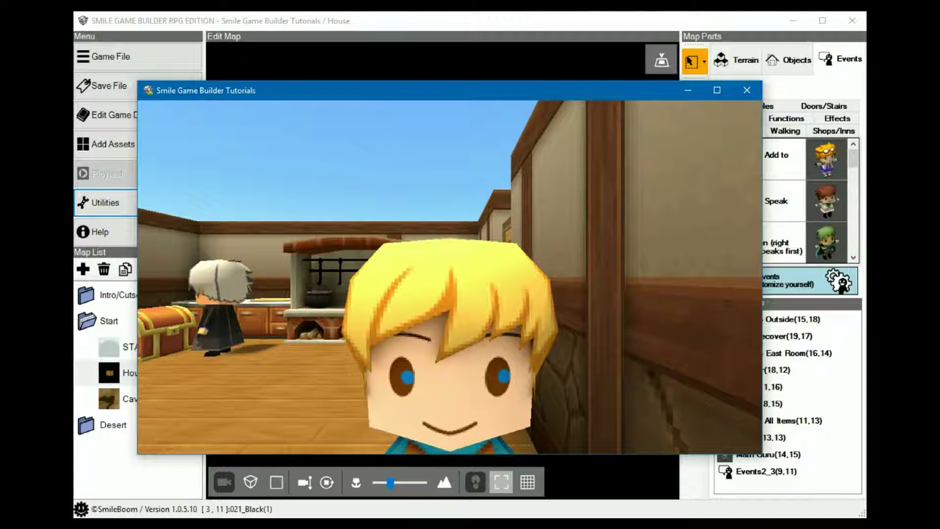
key(Up)
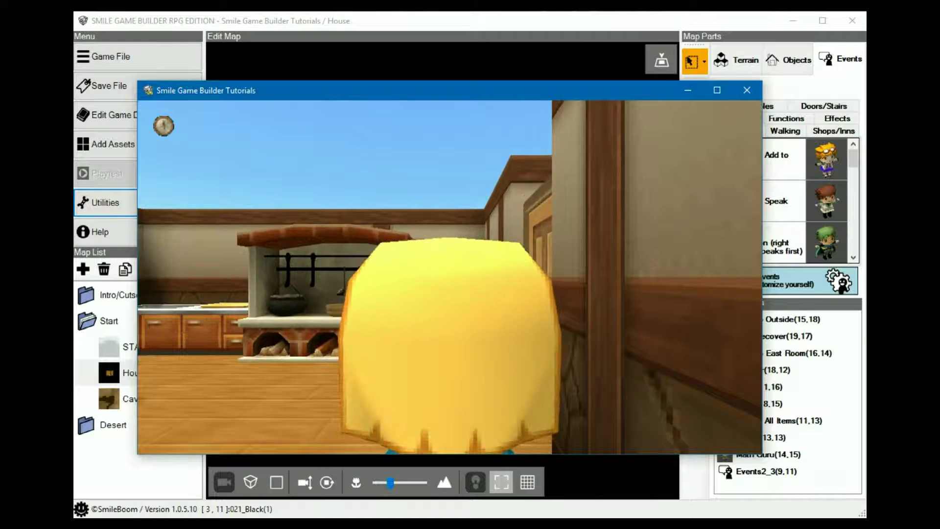
key(Down)
key(Down)
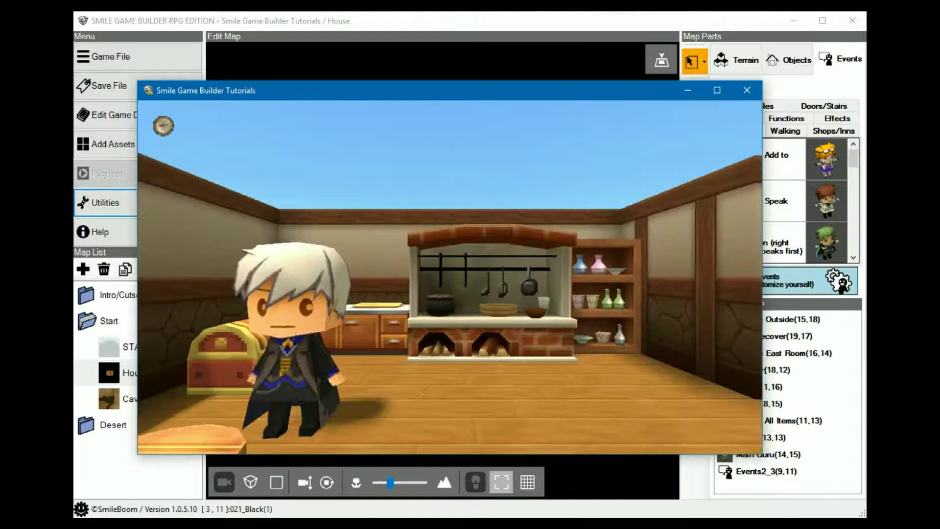
key(Up)
key(Down)
key(Up)
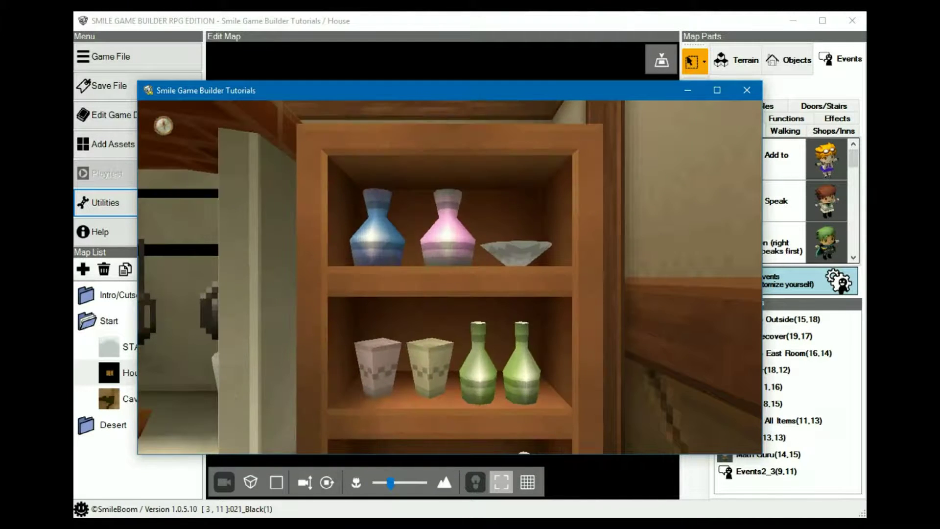
key(Down)
key(Up)
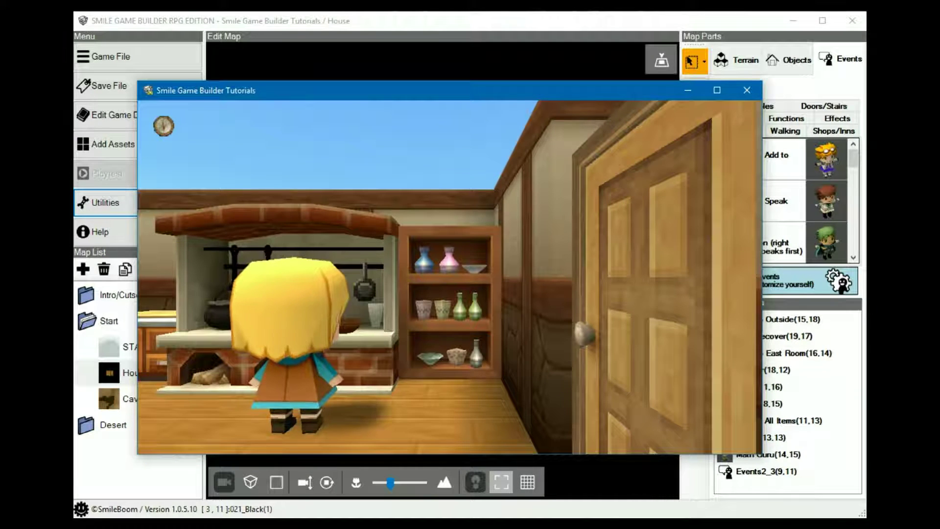
key(Left)
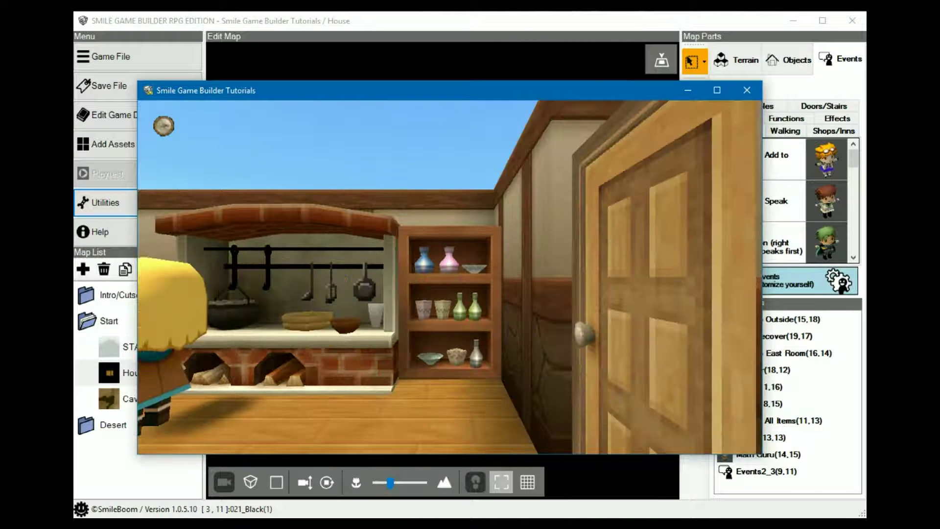
key(Left)
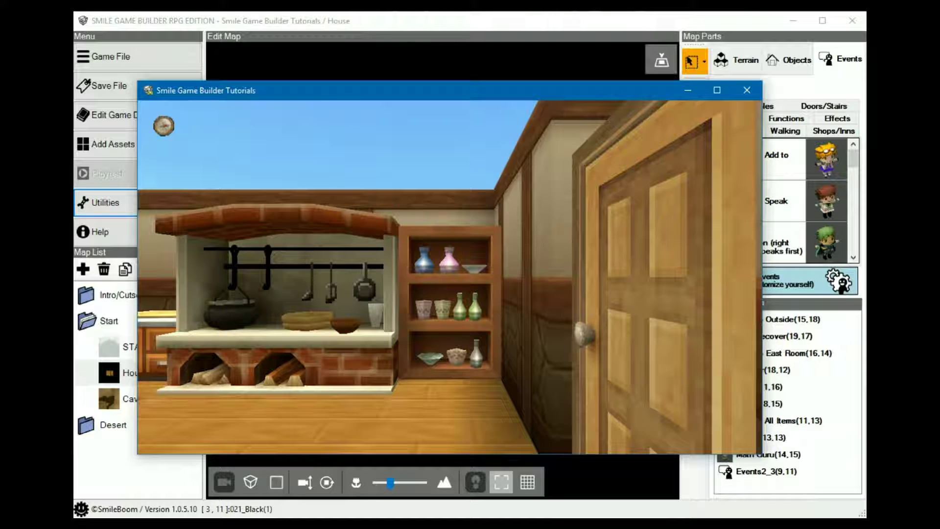
key(Right)
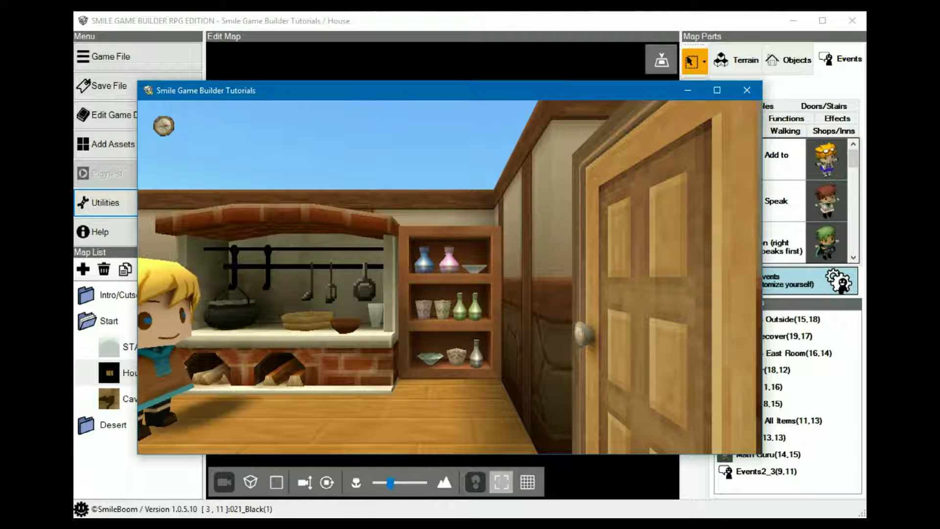
key(Left)
key(Right)
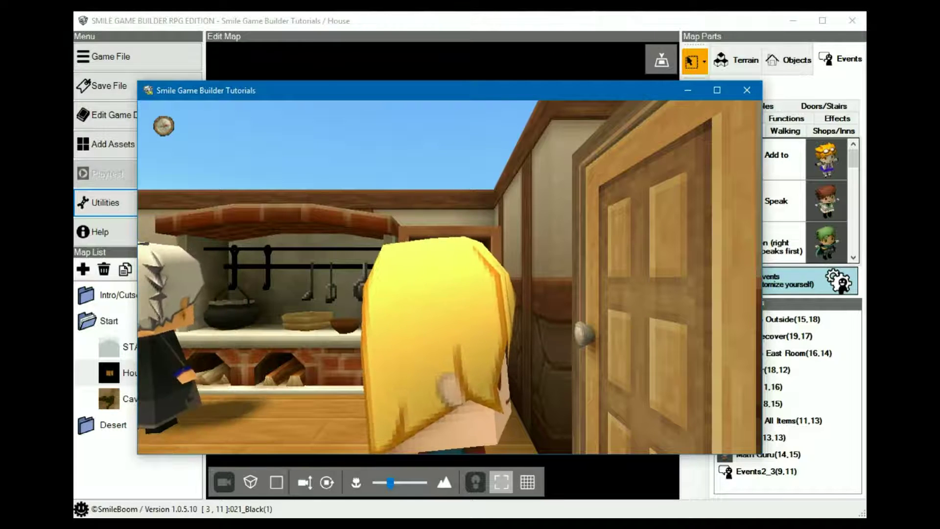
key(Up)
key(Down)
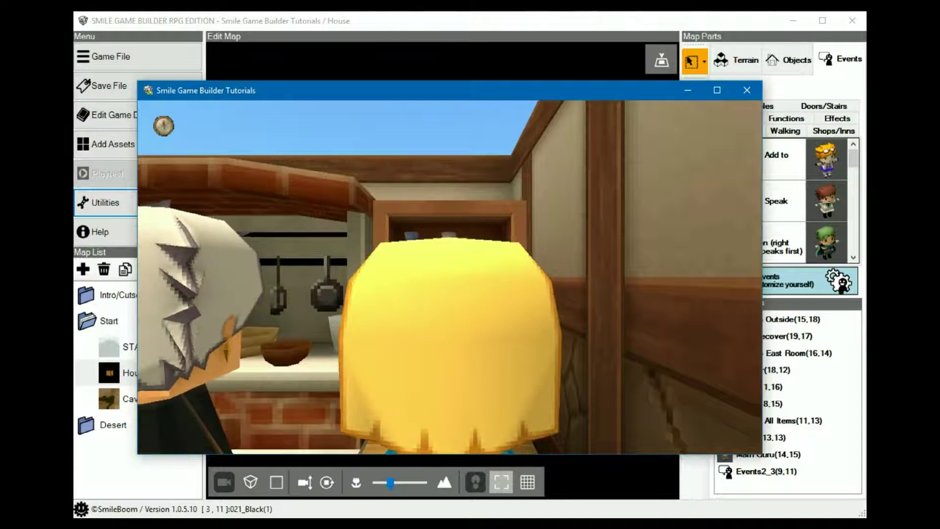
key(Down)
key(Left)
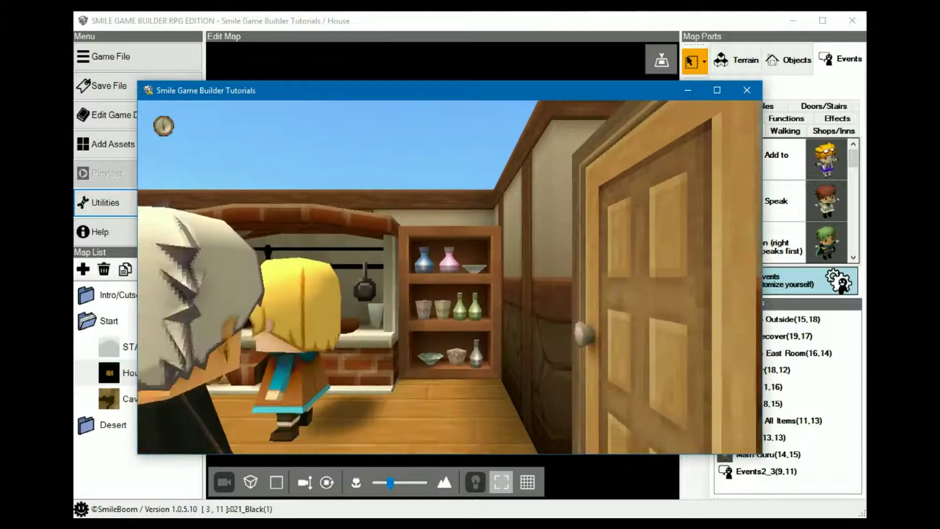
key(Right)
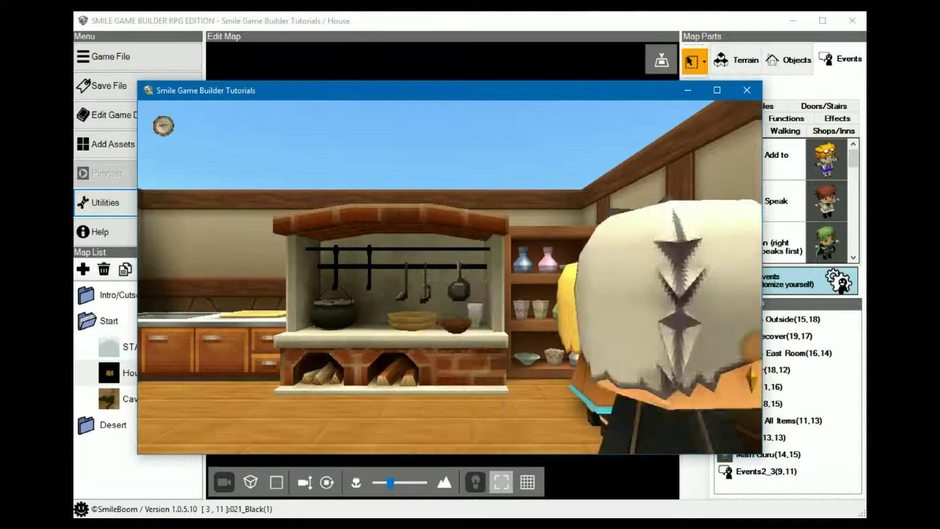
key(Up)
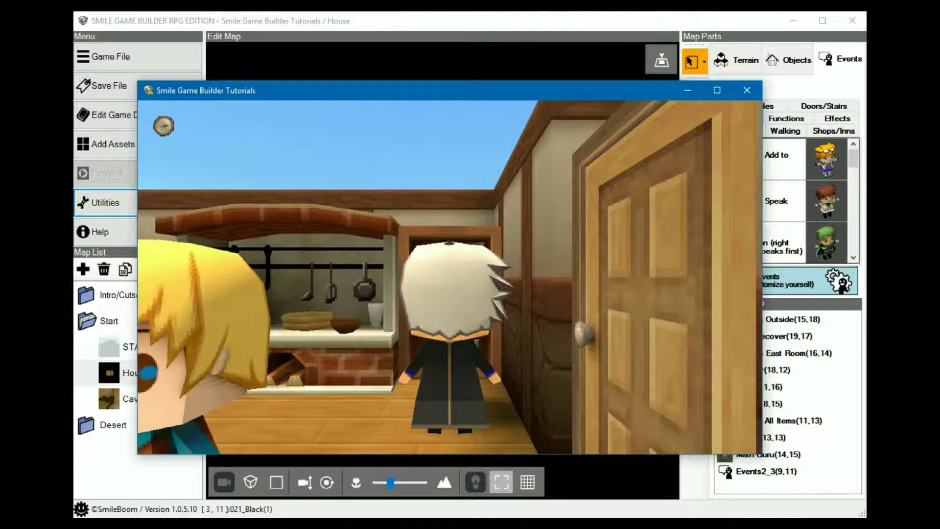
key(Return)
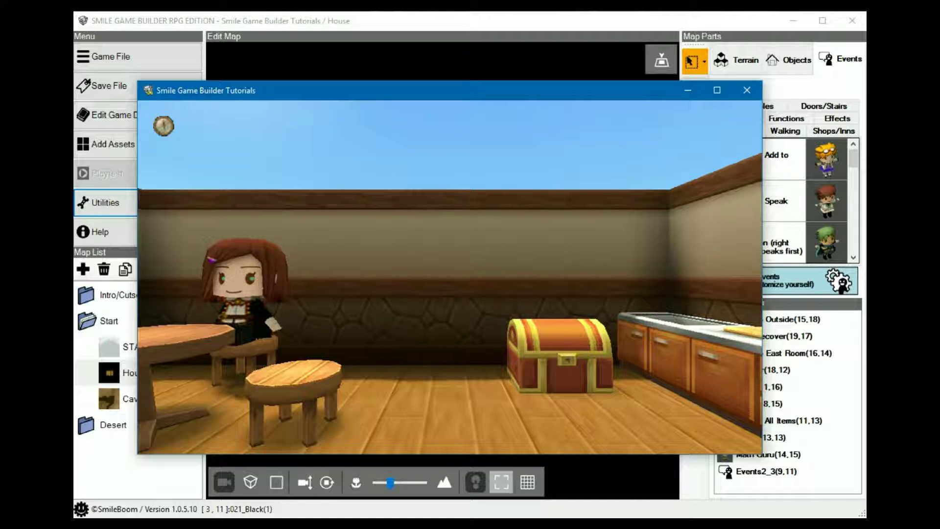
click(747, 91)
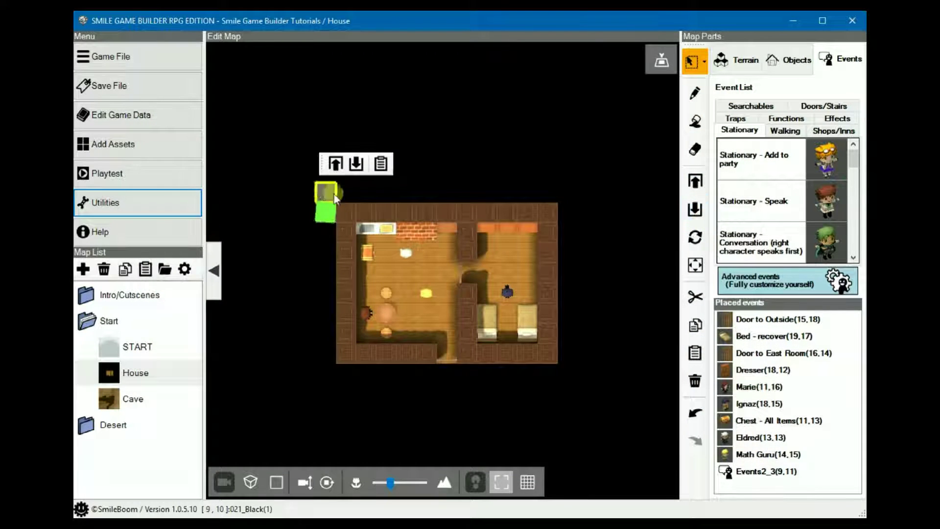
- Examine the Camera Settings options of an Advanced Variable Box Op. panel in the House map's Events2_3 event, discarding the changes
click(326, 212)
click(327, 210)
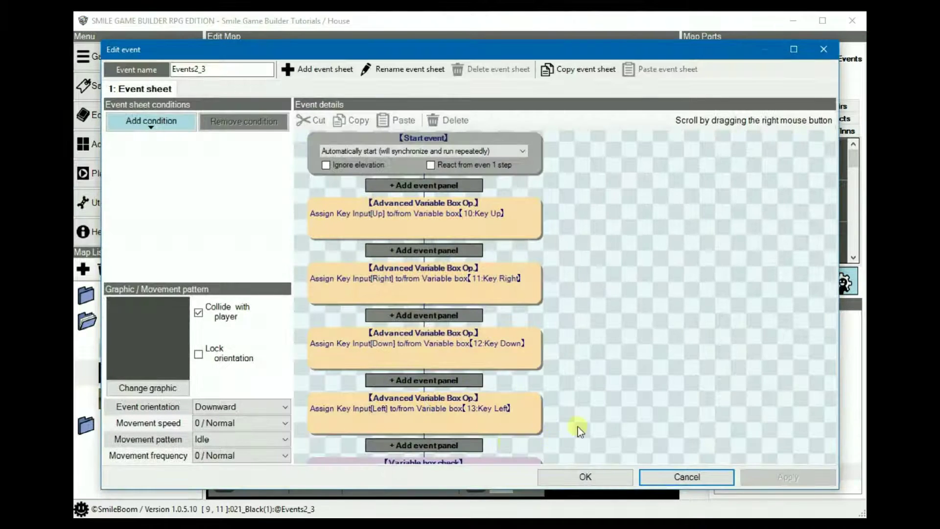
scroll(577, 427, down, 5)
click(443, 187)
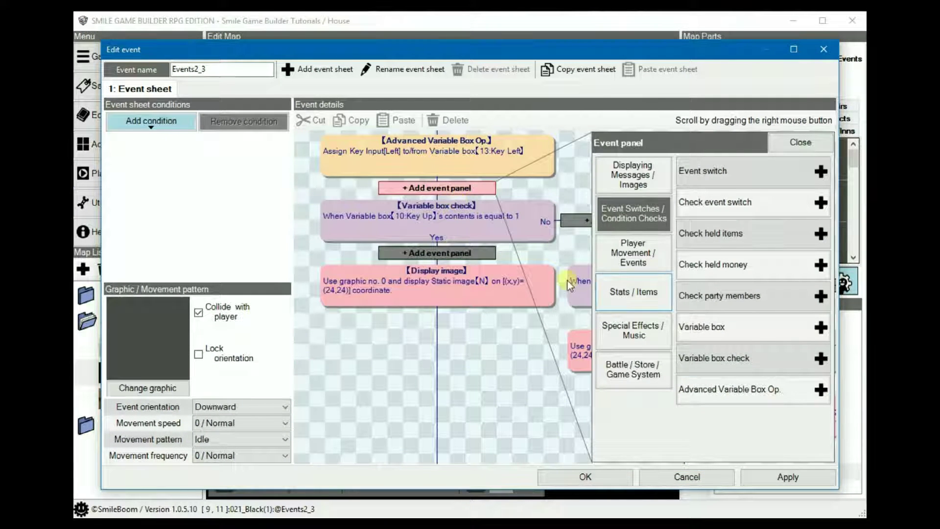
click(743, 394)
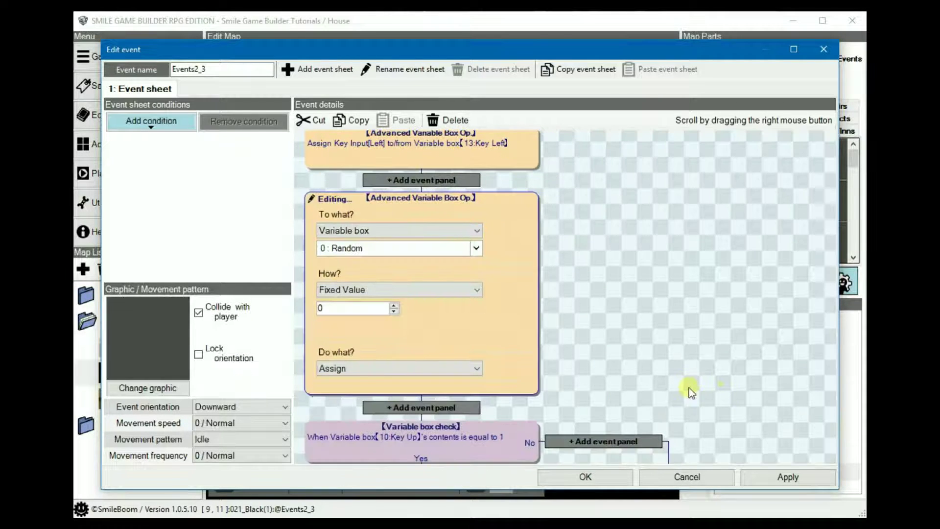
click(475, 290)
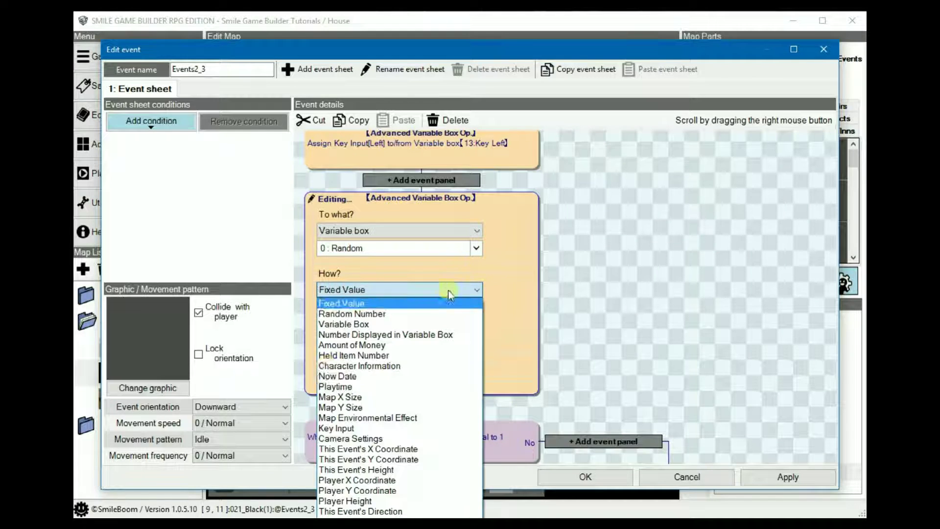
click(357, 439)
click(357, 308)
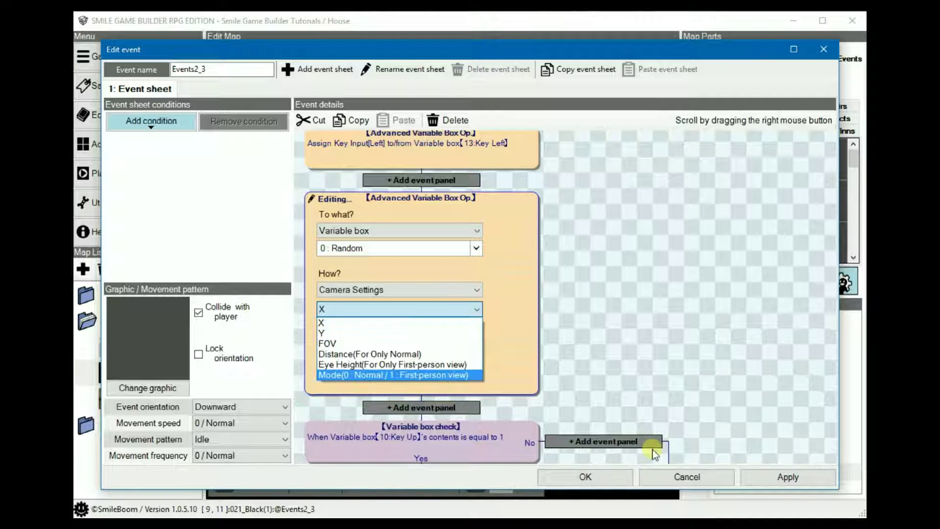
click(679, 479)
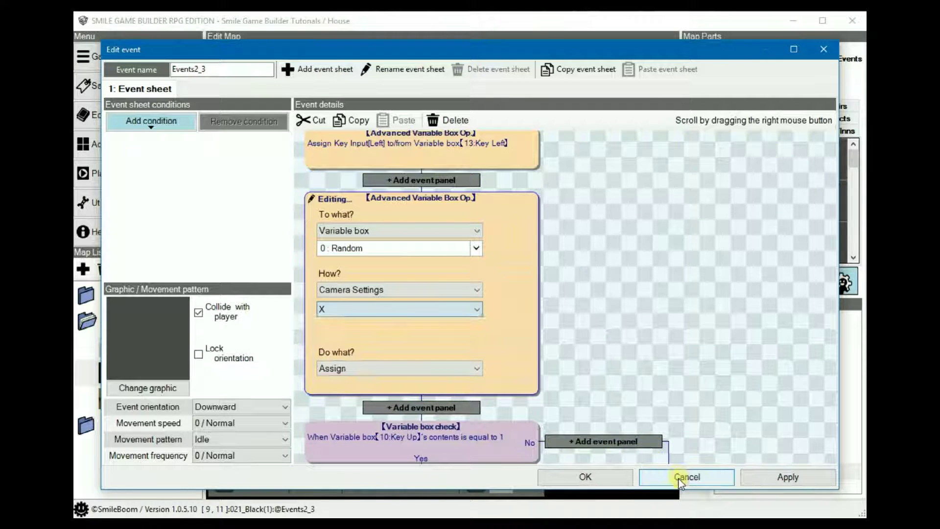
click(691, 477)
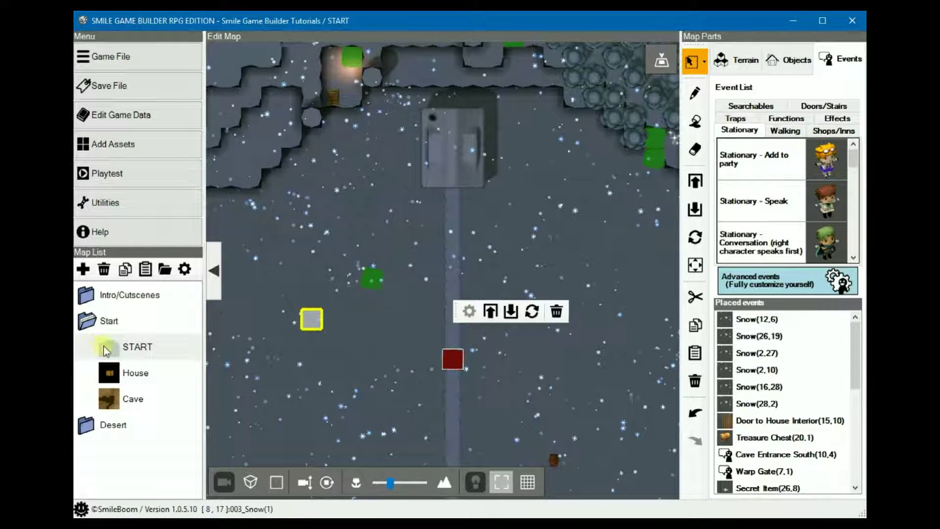
- Collapse the Start map folder, expand Intro/Cutscenes and open its Splash Screen map
double_click(88, 321)
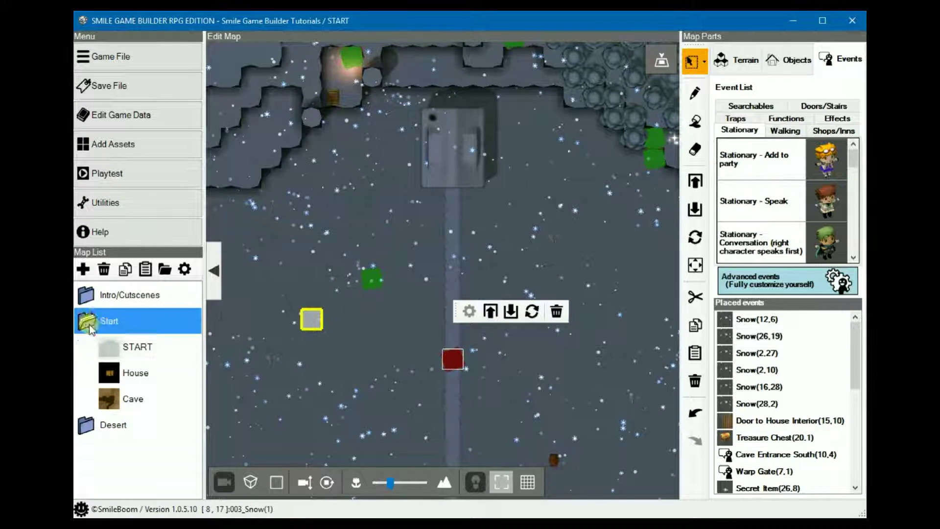
double_click(91, 295)
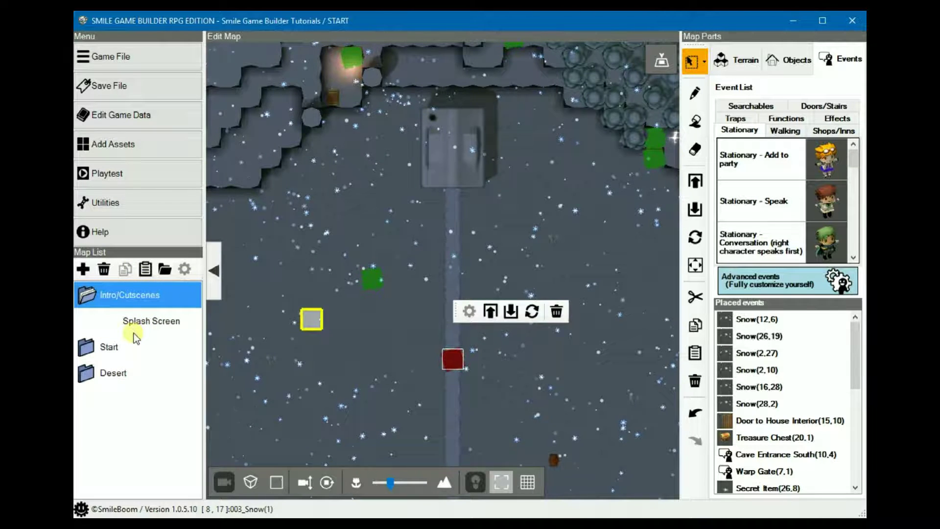
click(147, 323)
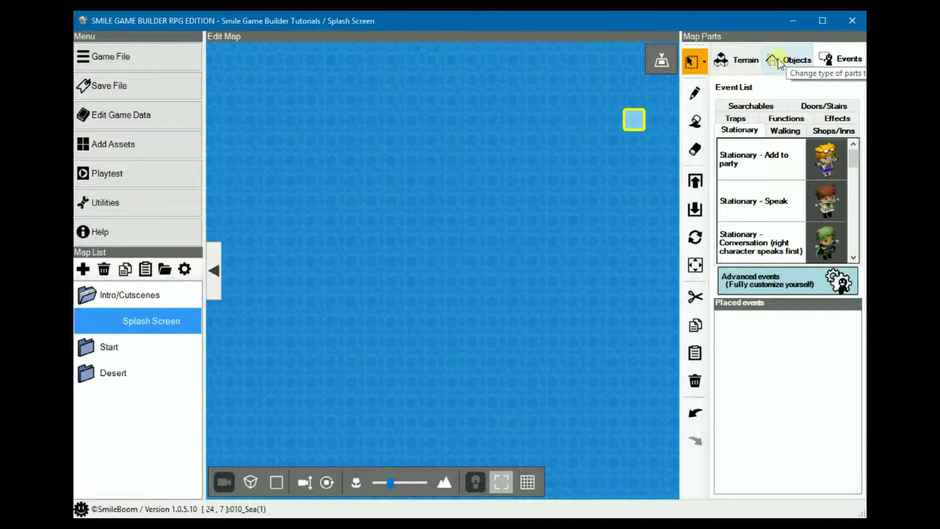
- Fill the whole Splash Screen map with the natural terrain 021_Black
click(745, 61)
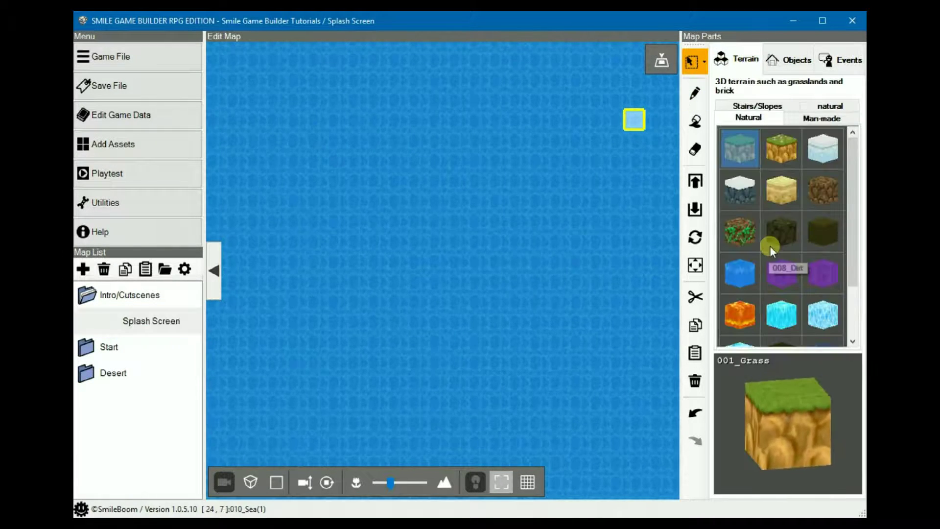
scroll(784, 275, down, 2)
click(821, 330)
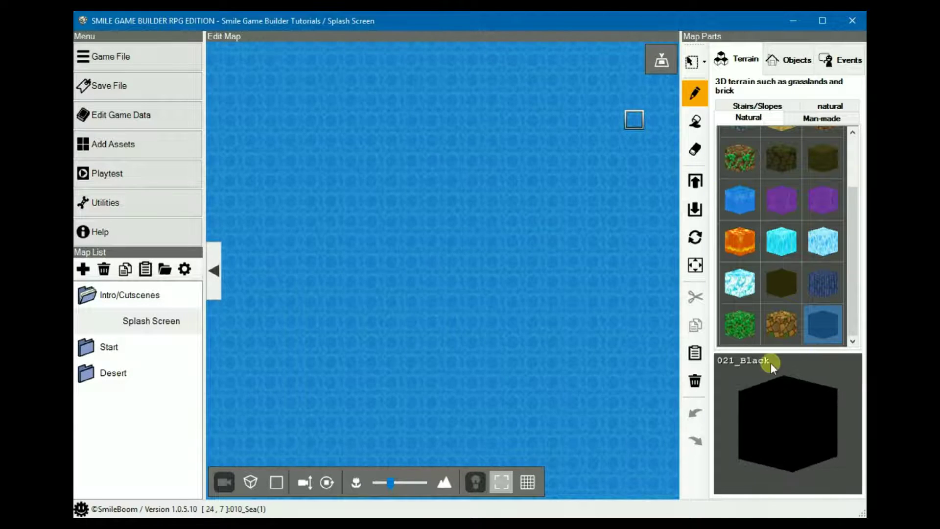
click(695, 123)
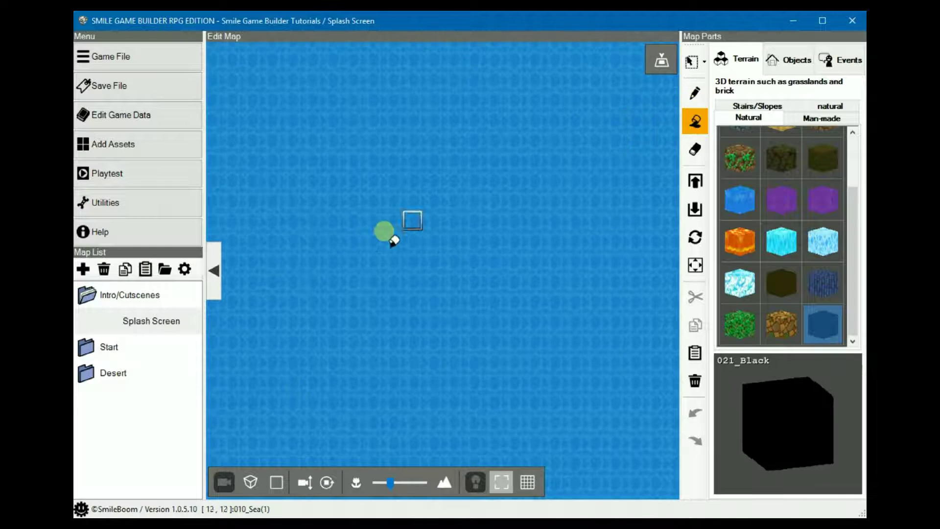
click(416, 239)
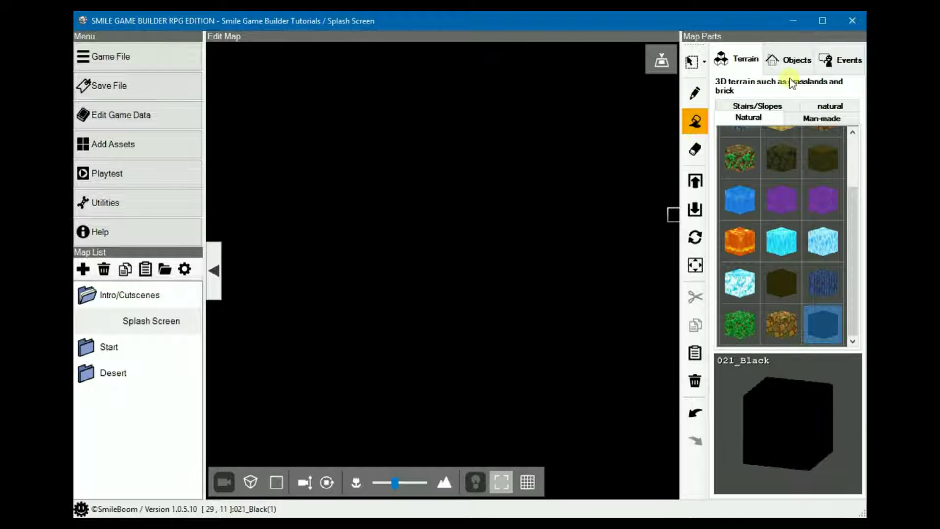
- Make the tile at (13,14) on the Splash Screen map the start point
click(840, 60)
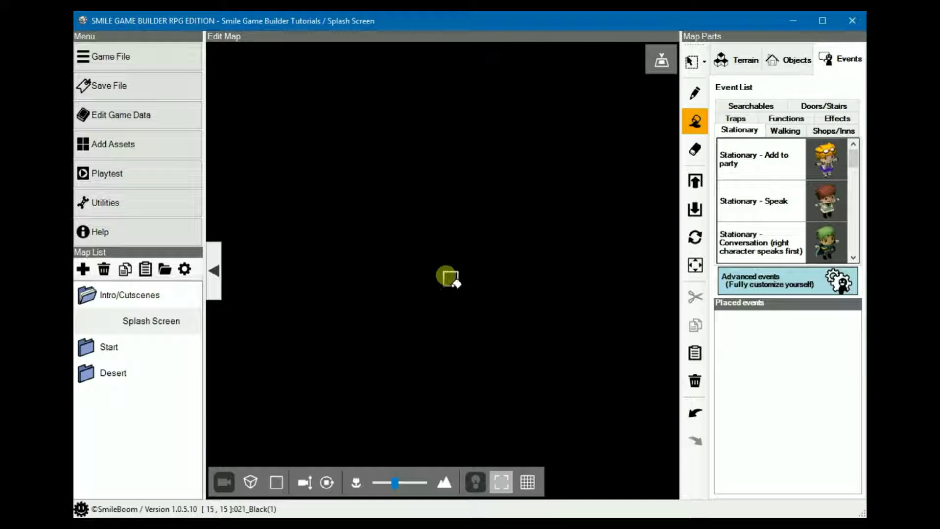
click(695, 94)
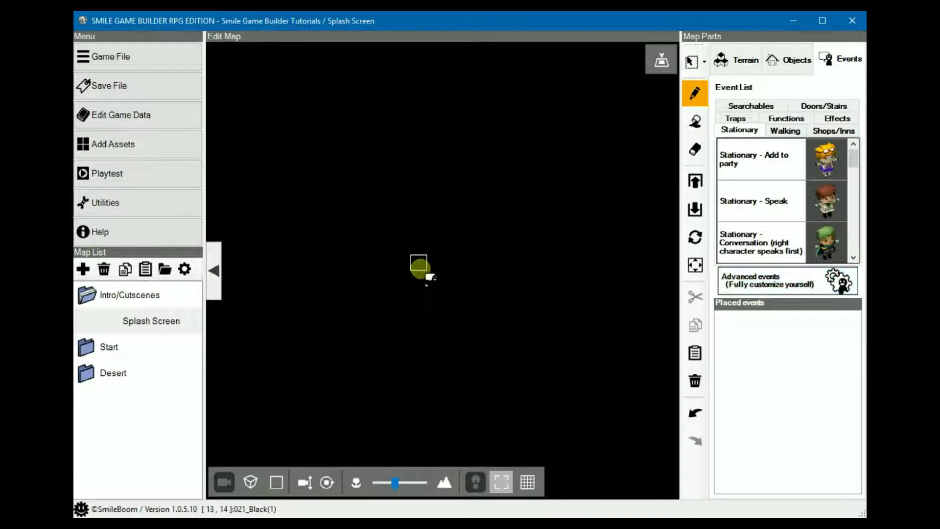
key(Escape)
right_click(421, 274)
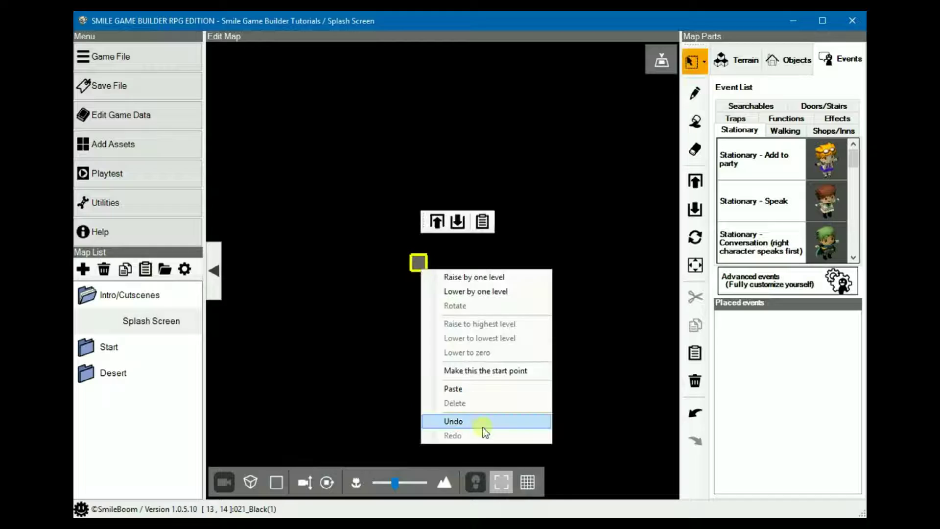
click(493, 374)
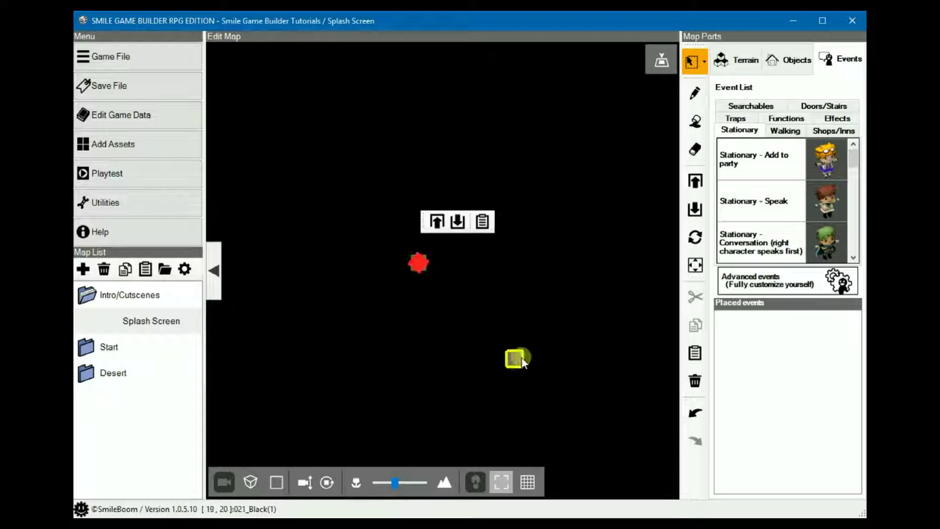
- Place an advanced event at (7,9) on the Splash Screen map and set it to Triggered automatically (1 time only)
click(779, 275)
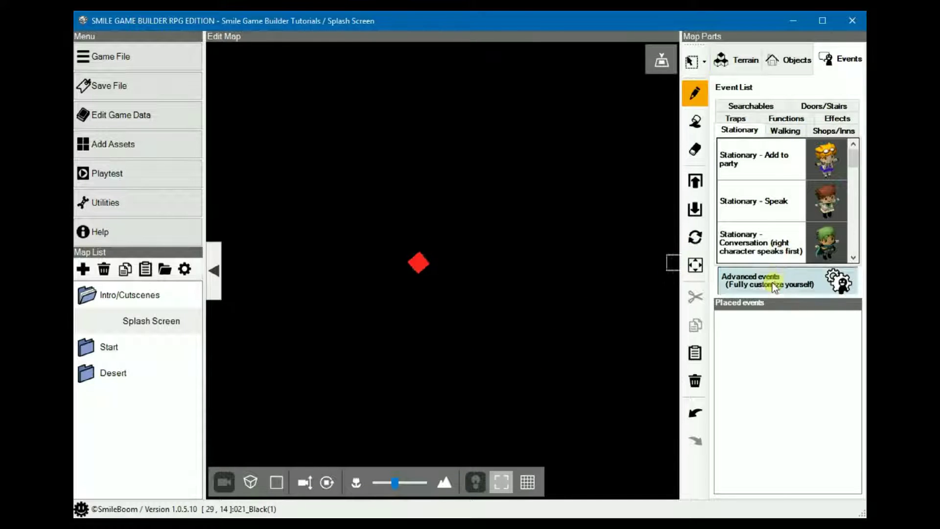
click(326, 186)
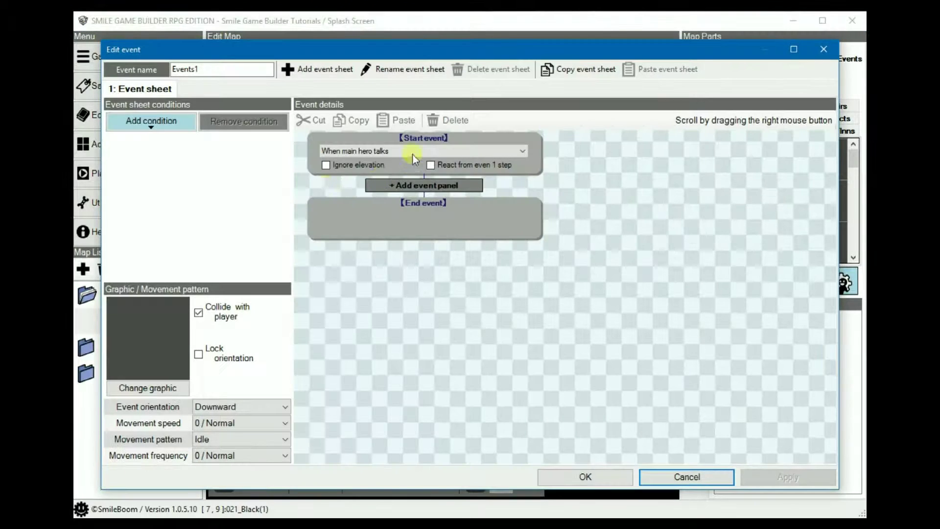
click(413, 151)
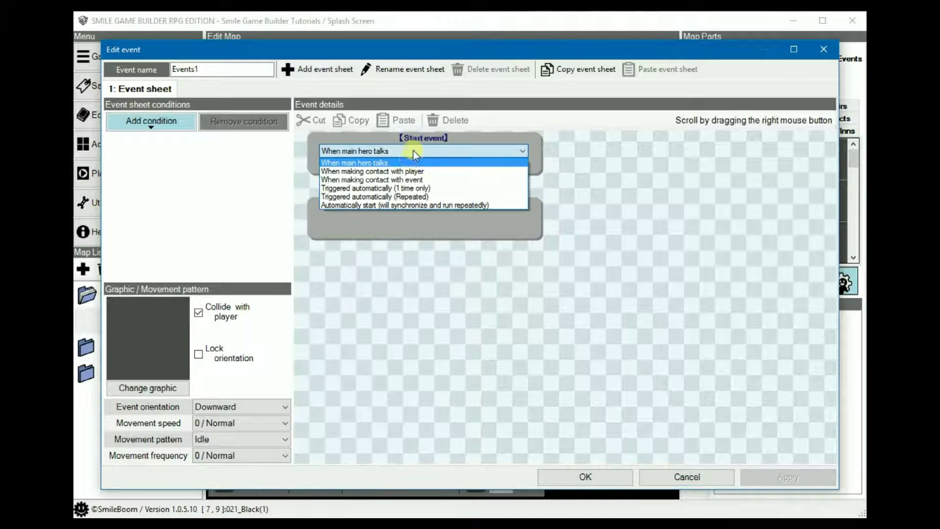
click(409, 189)
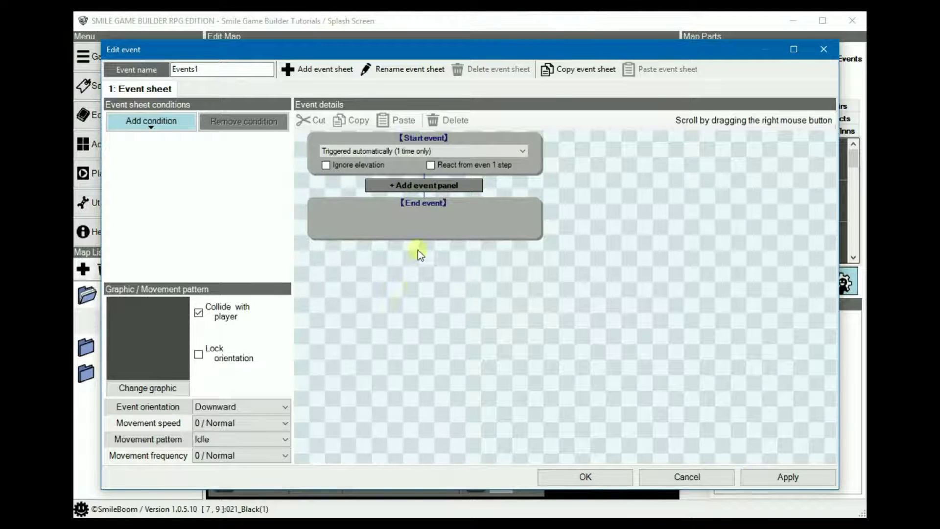
- Add a Make player invisible/visible panel to the event with the Make transparent option
click(428, 187)
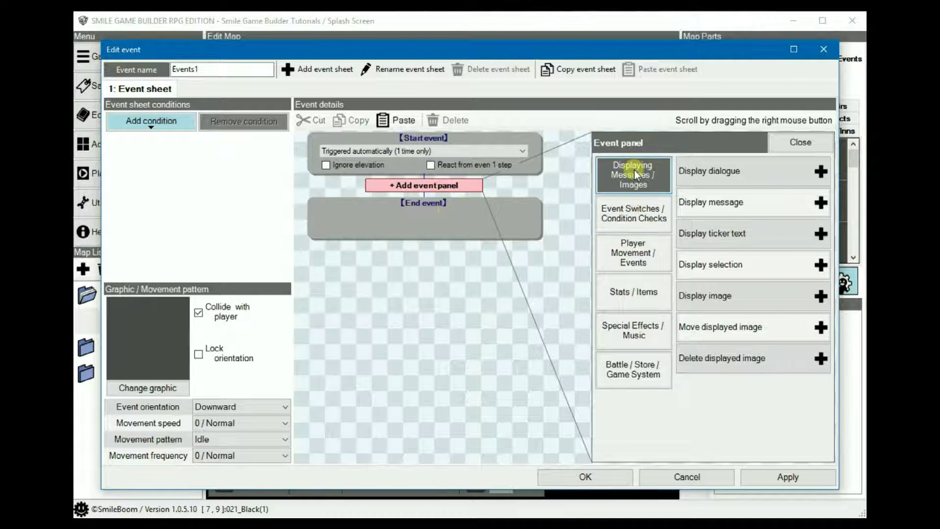
click(624, 250)
scroll(734, 405, down, 1)
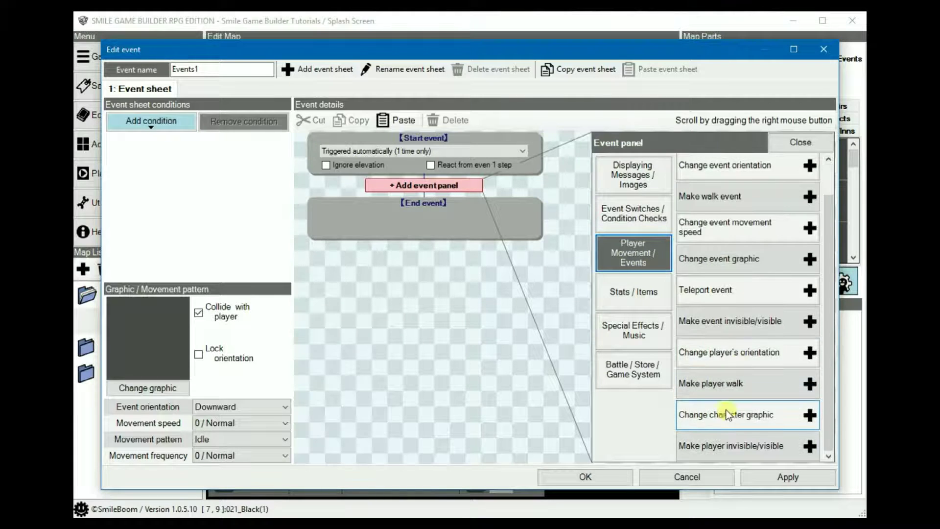
click(718, 447)
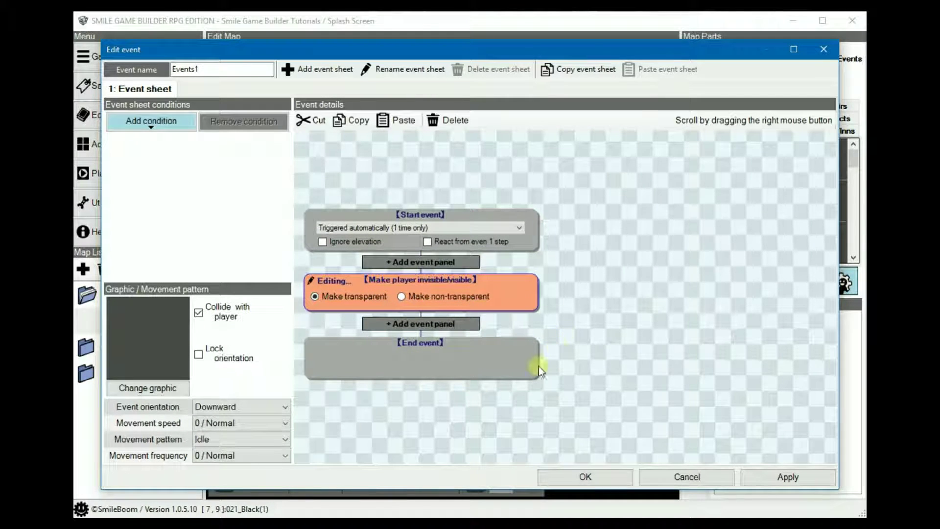
- Add a Display image panel below the player transparency panel and assign it the title_logo image
click(424, 325)
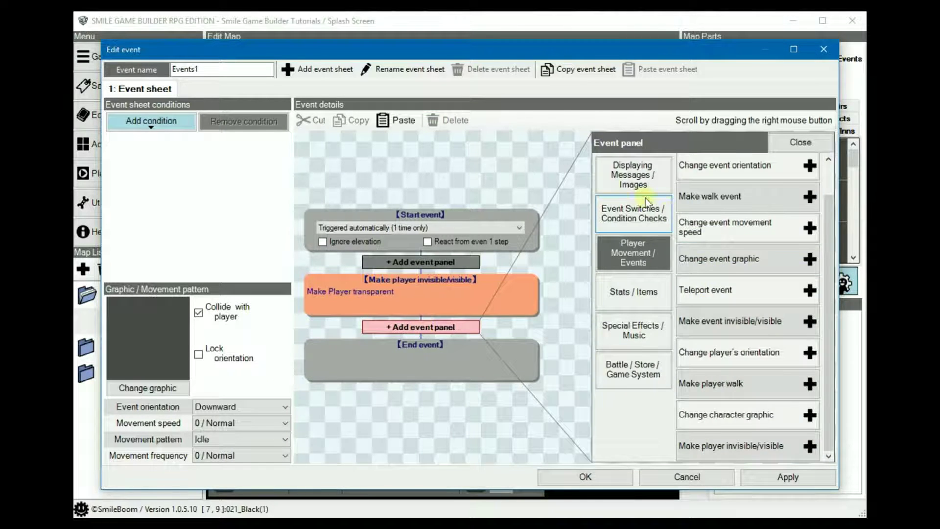
click(632, 177)
click(719, 298)
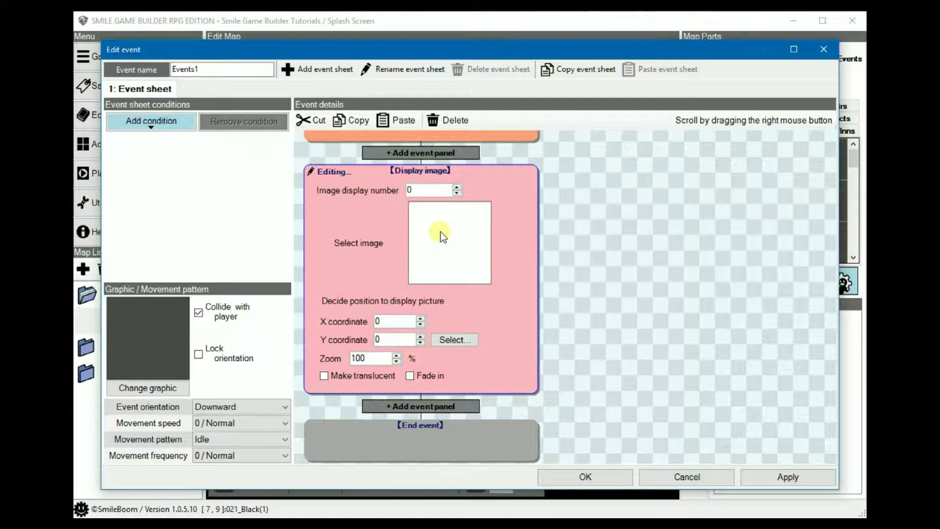
click(436, 233)
scroll(288, 266, down, 3)
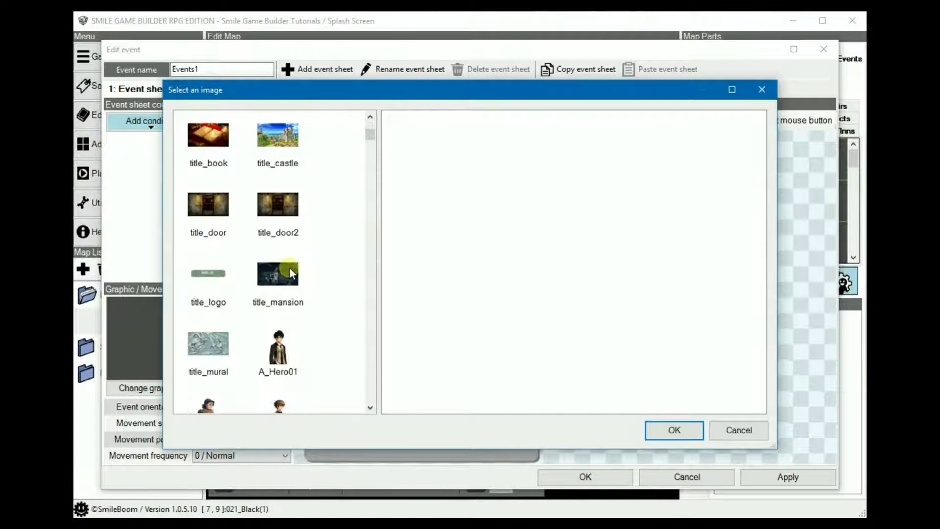
click(204, 281)
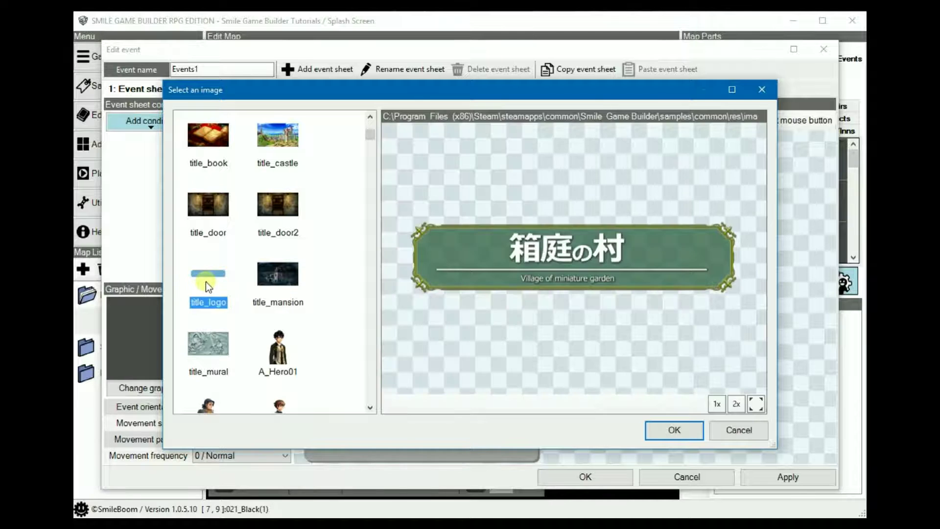
click(673, 433)
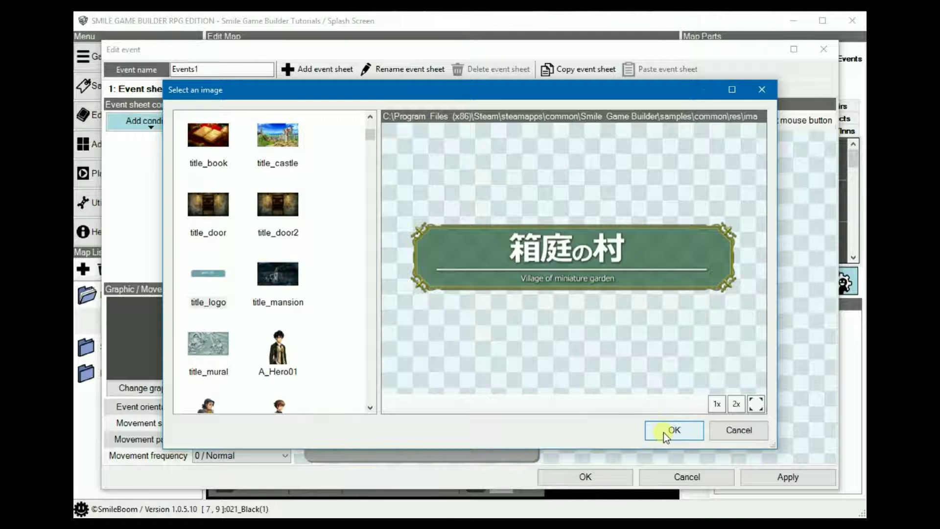
click(674, 430)
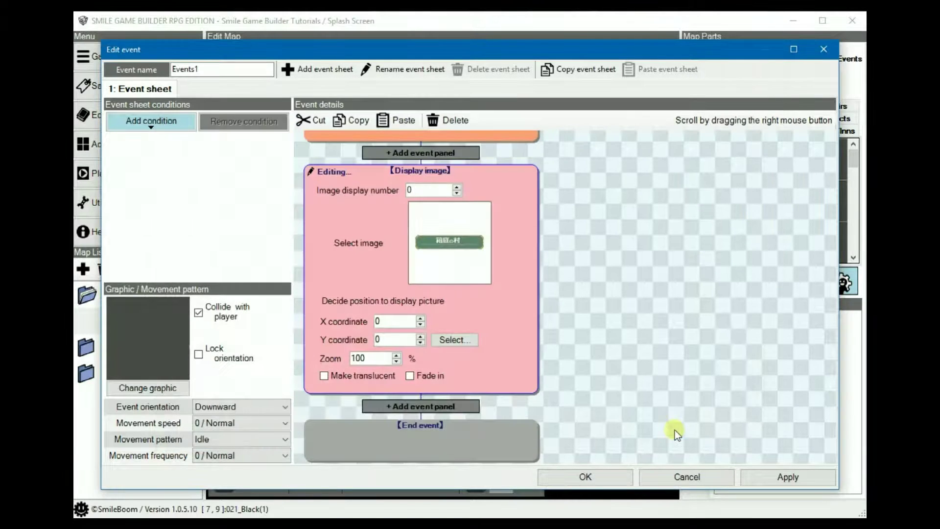
- Position the title_logo image vertically centred on the screen at X 0, Y 158
click(460, 343)
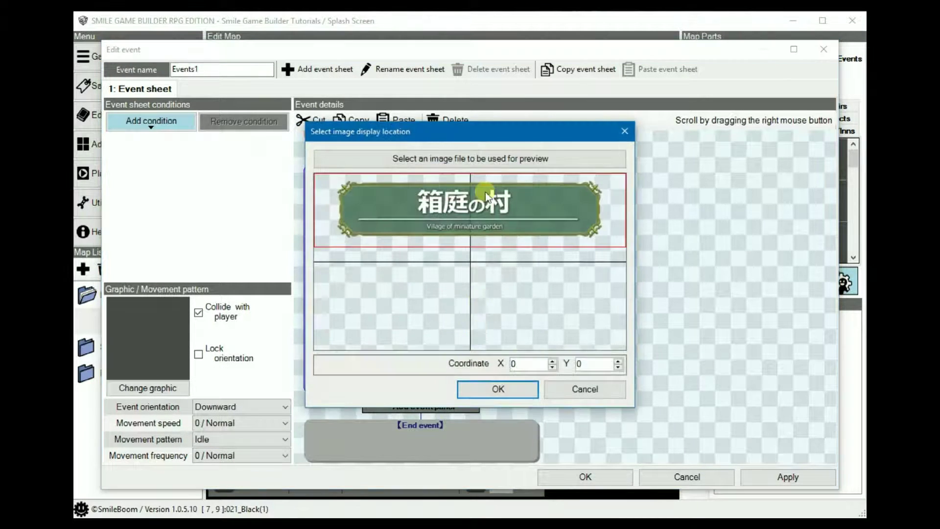
drag(487, 218, 486, 238)
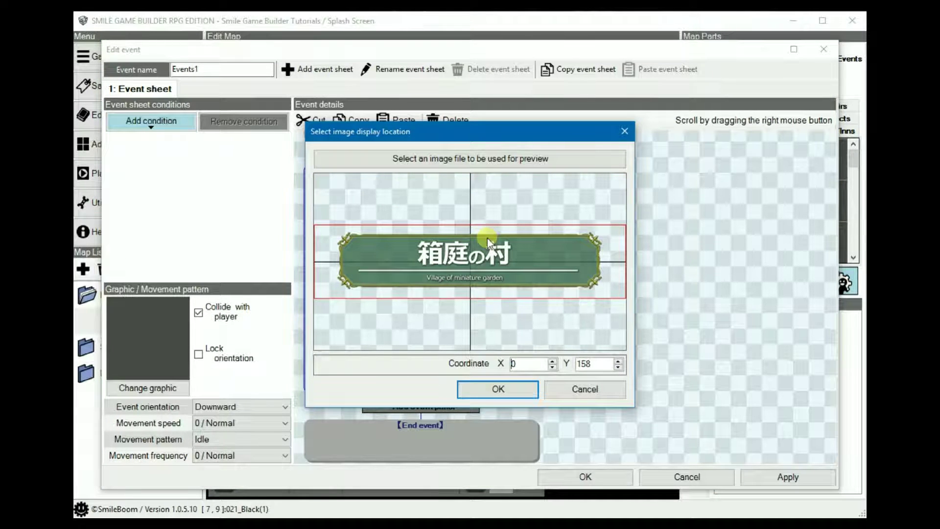
click(498, 387)
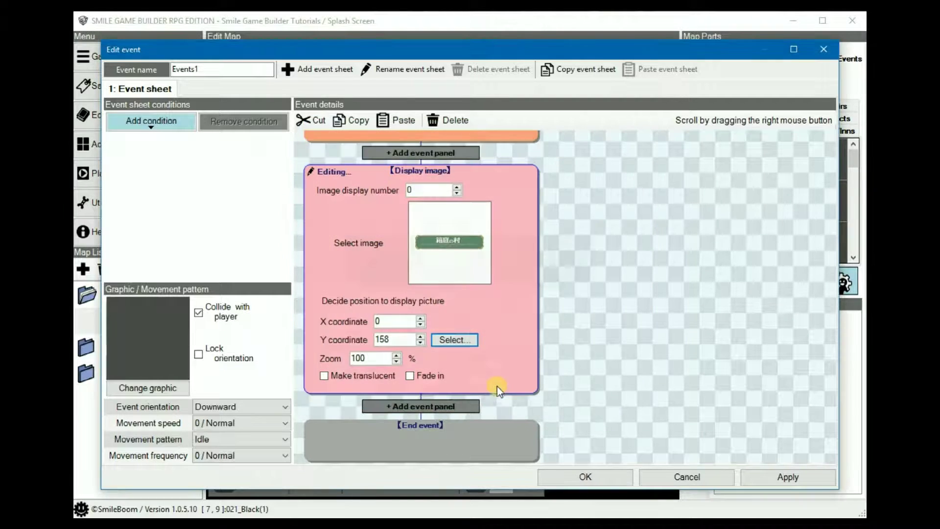
right_drag(604, 342, 598, 243)
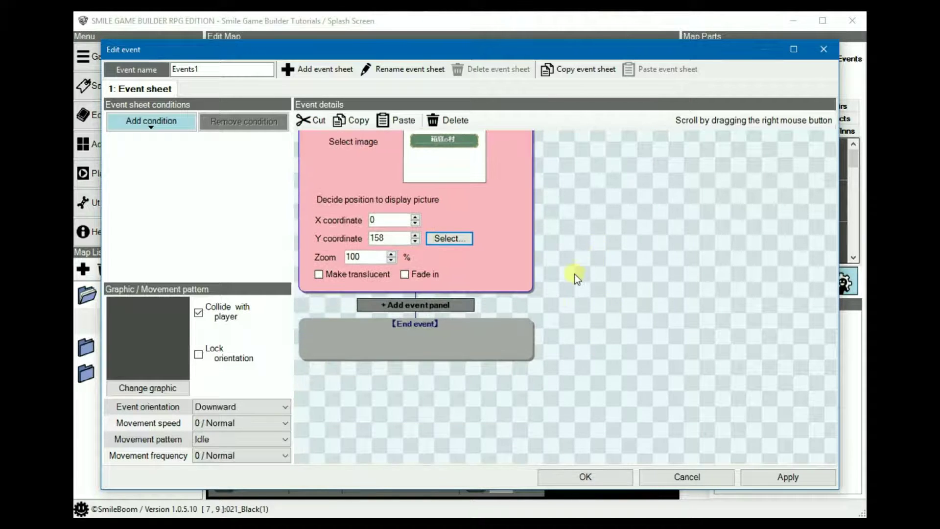
- Enable Fade in for the title_logo image and add a Wait specified time panel of 2.5 seconds below it
click(405, 275)
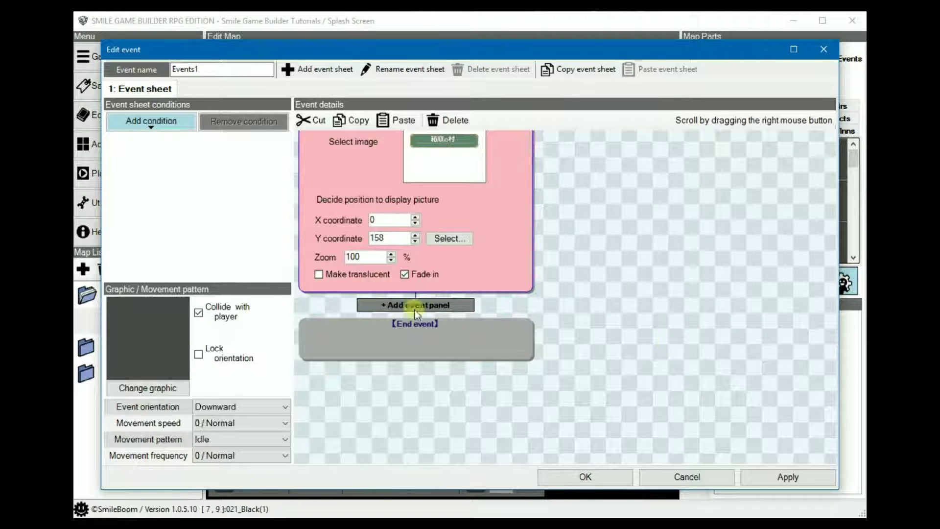
right_drag(583, 286, 608, 336)
click(460, 349)
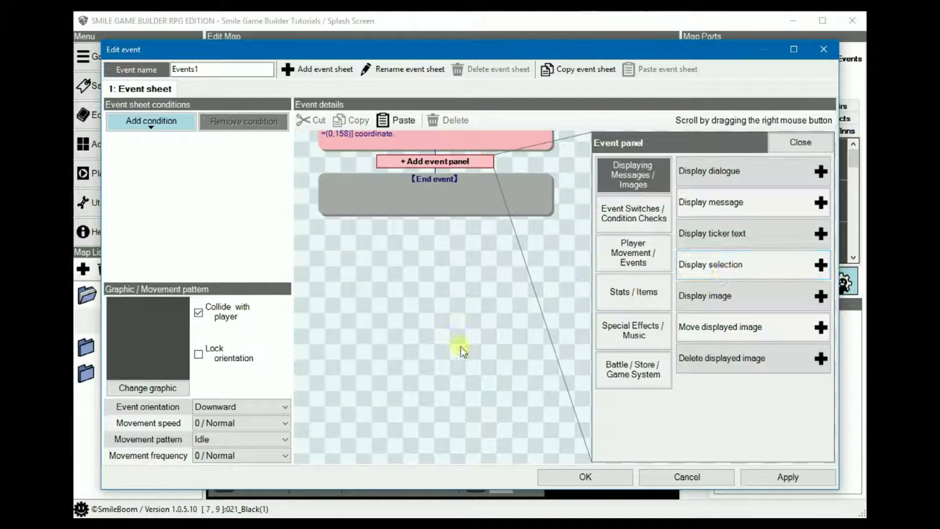
click(633, 336)
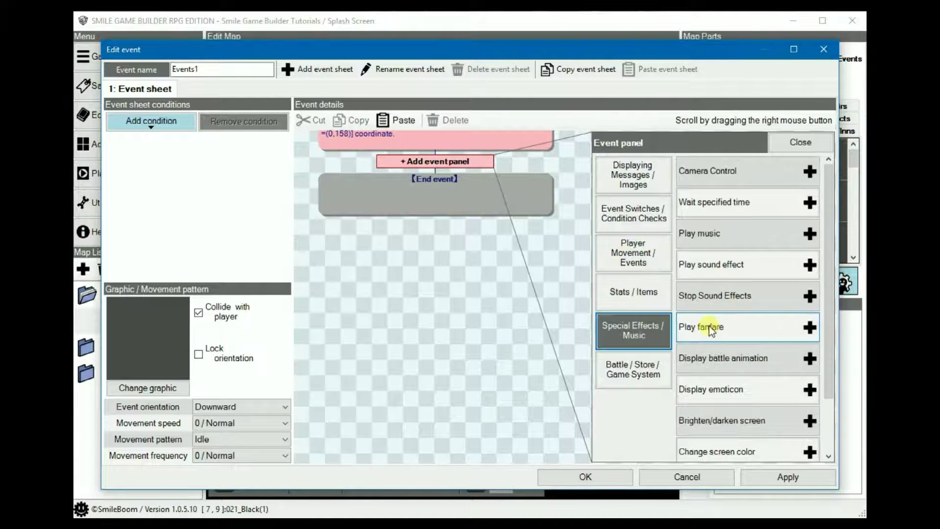
click(739, 204)
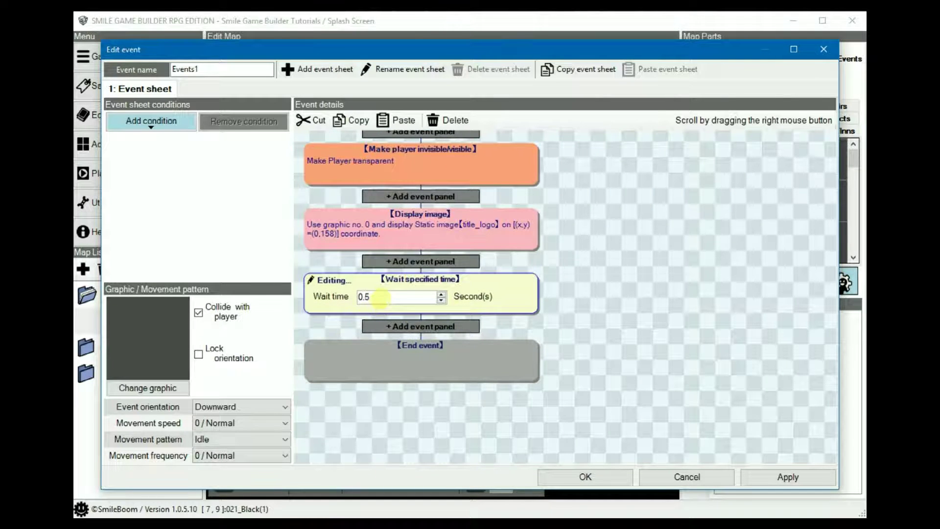
double_click(378, 297)
text(2.5)
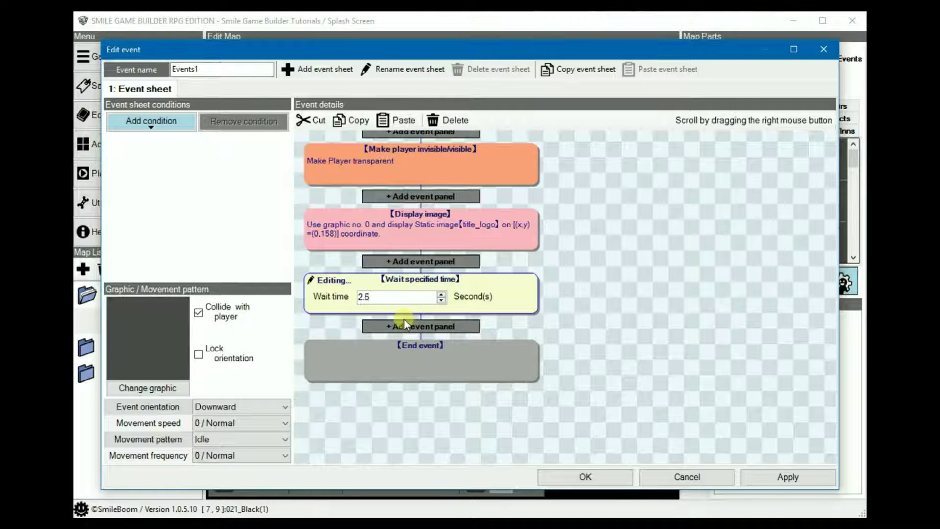
- Add a Delete displayed image panel for image 0 with Fade out after the wait, save the event and playtest it
click(422, 325)
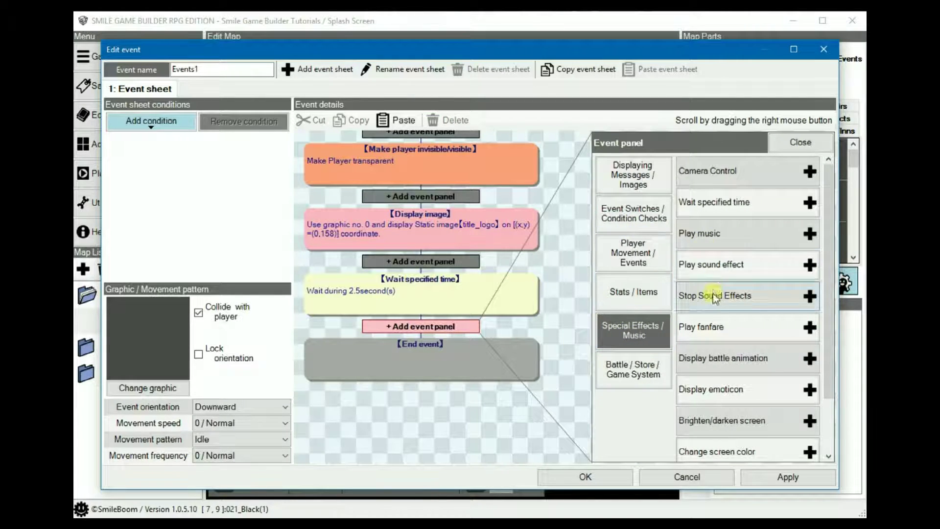
click(631, 213)
click(633, 175)
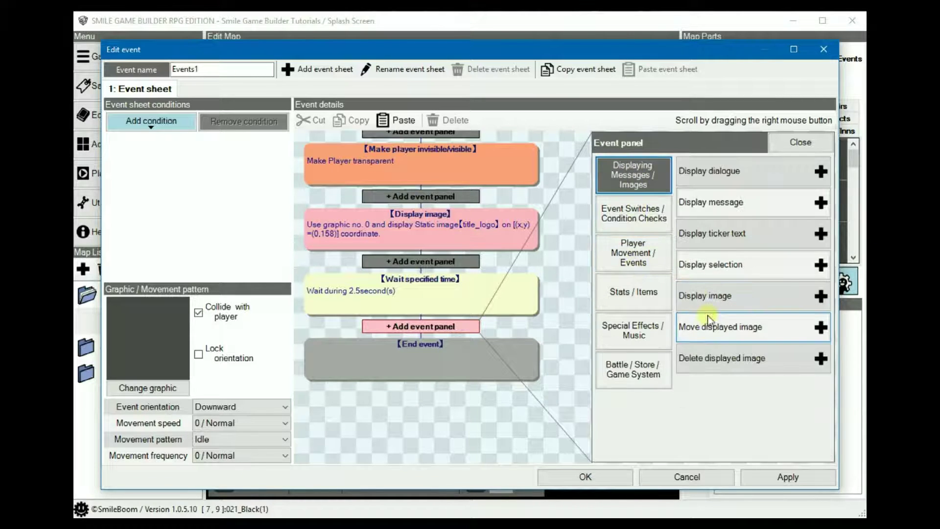
click(720, 361)
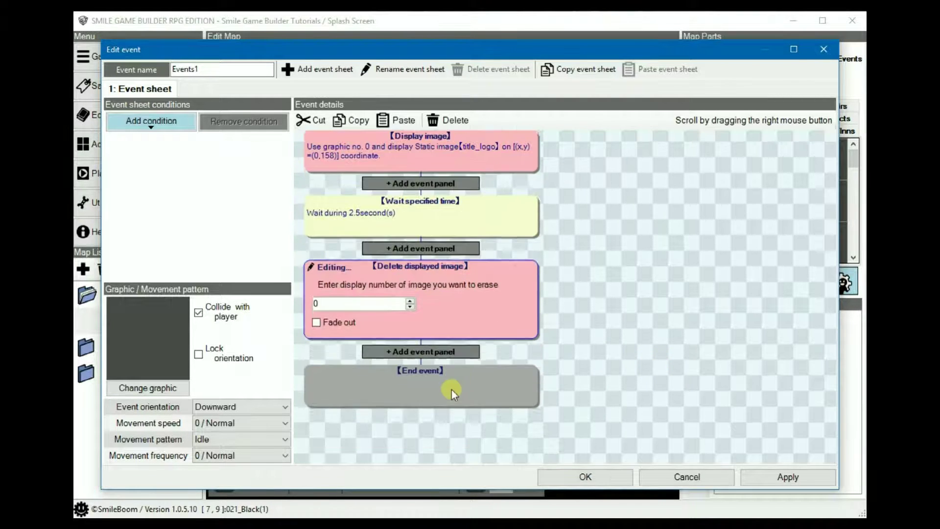
click(340, 322)
click(333, 303)
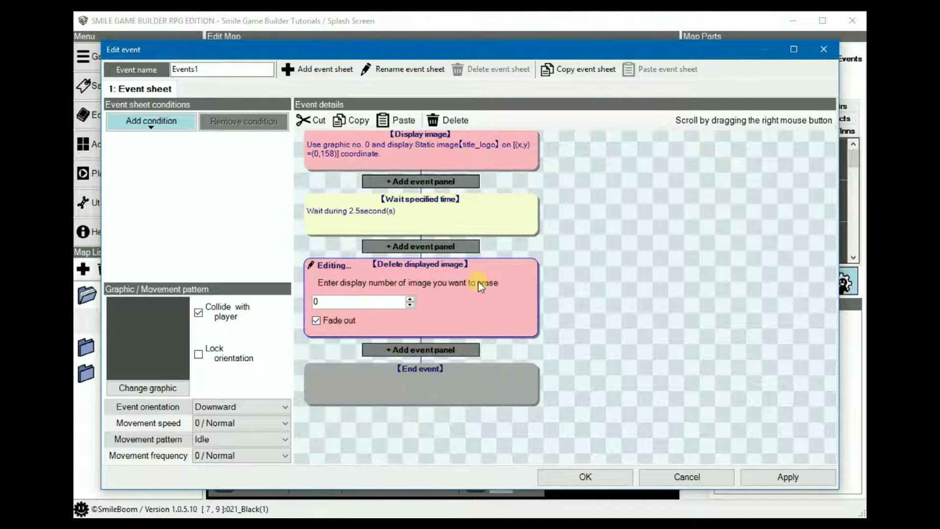
click(583, 479)
click(122, 175)
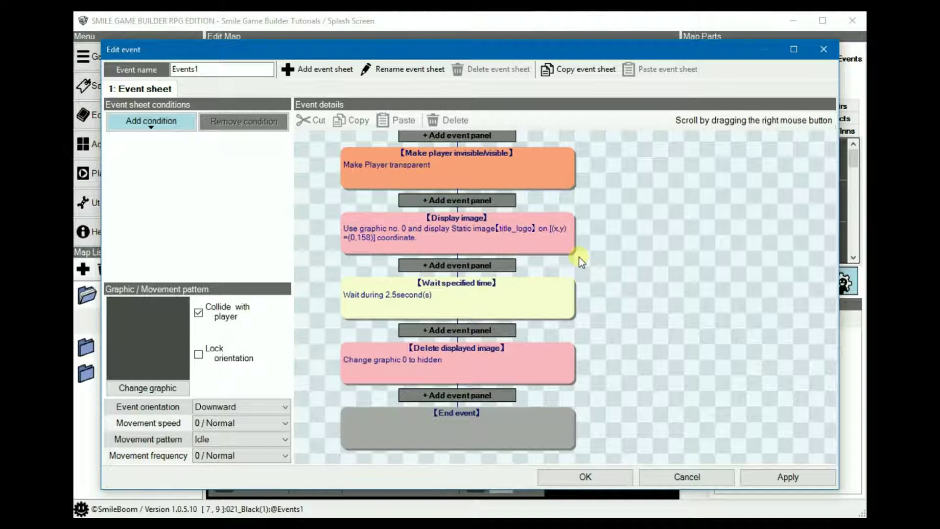
- Set the Y coordinate of the Display image panel to -200 in the splash event
click(522, 233)
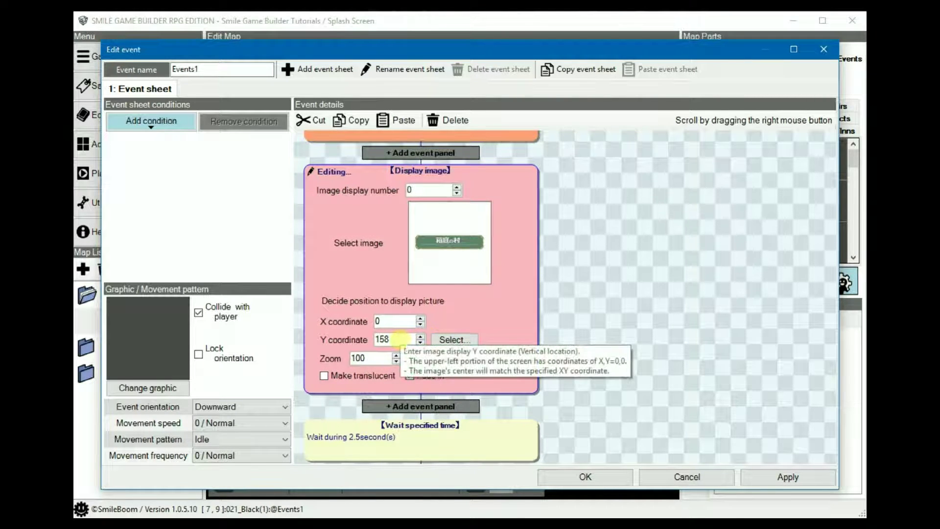
double_click(399, 339)
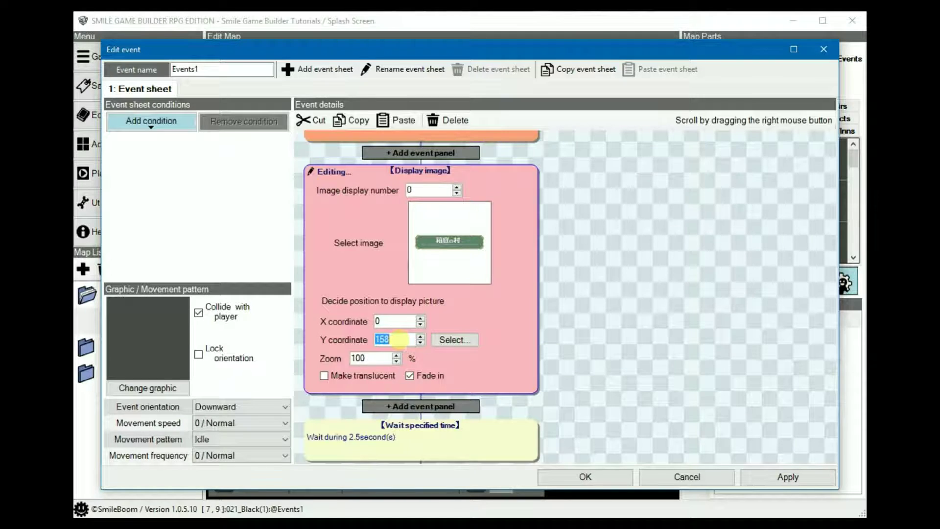
text(-200)
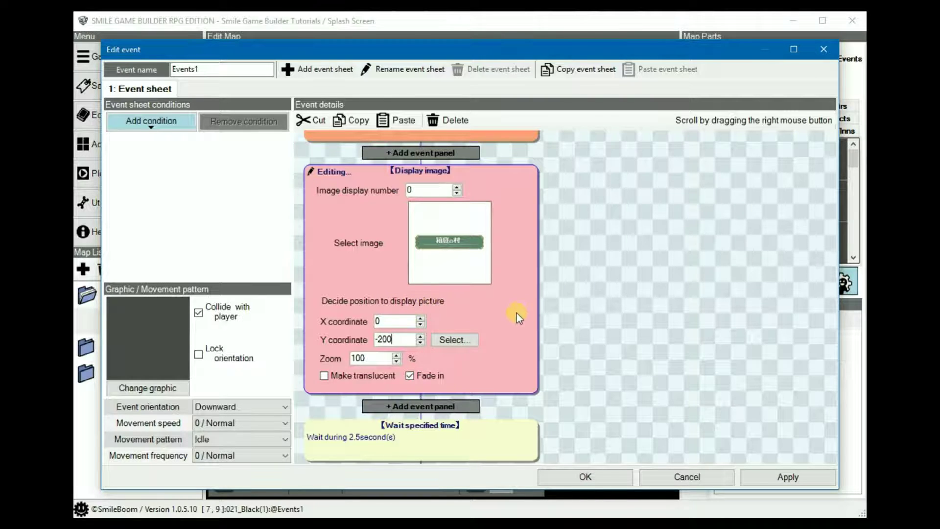
- Insert a Move displayed image panel after the Display image panel with Y position 158, save the event and playtest it
right_drag(562, 308, 587, 216)
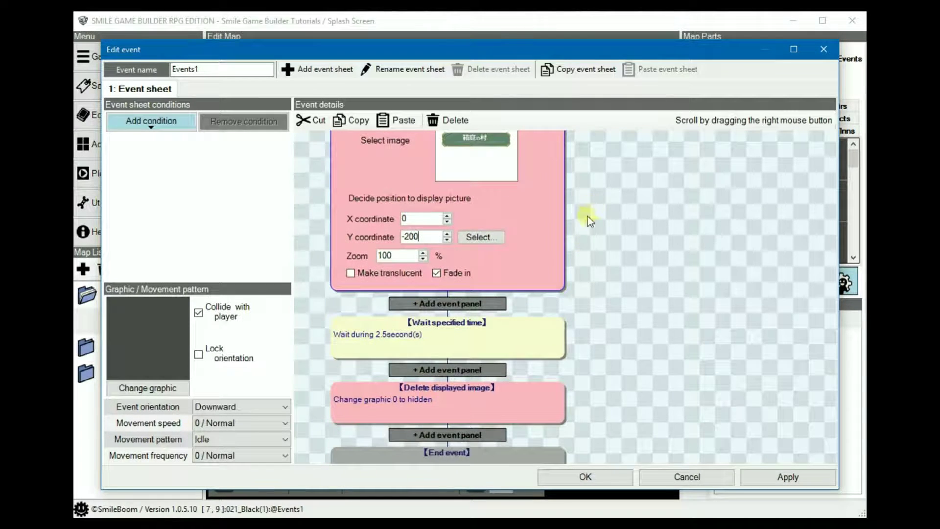
click(447, 305)
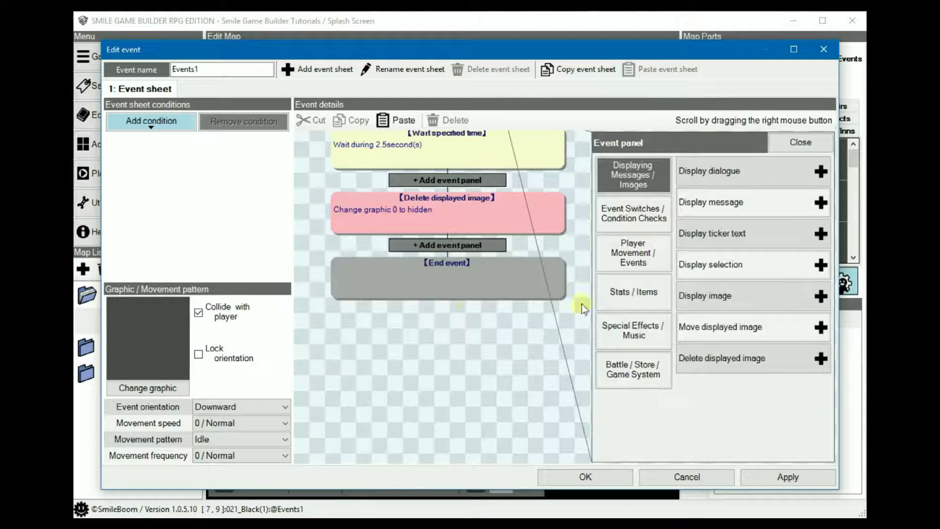
click(707, 327)
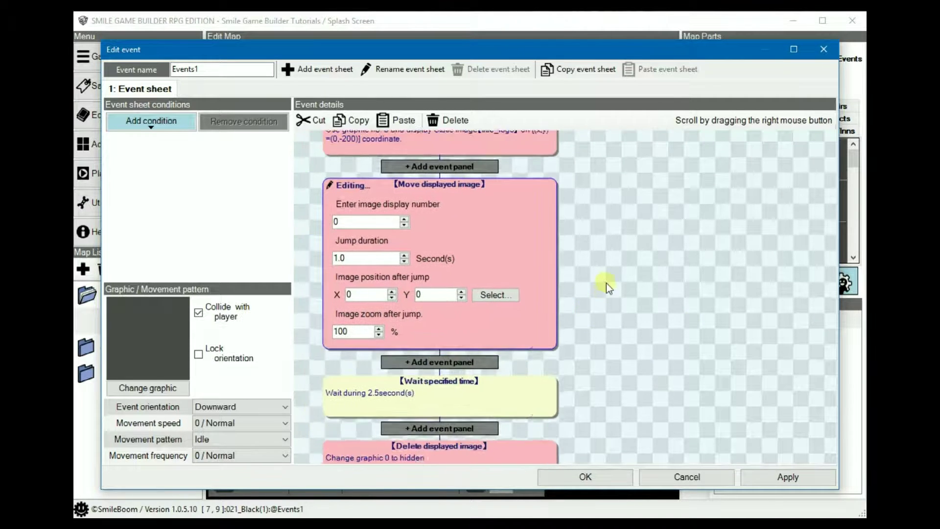
click(432, 293)
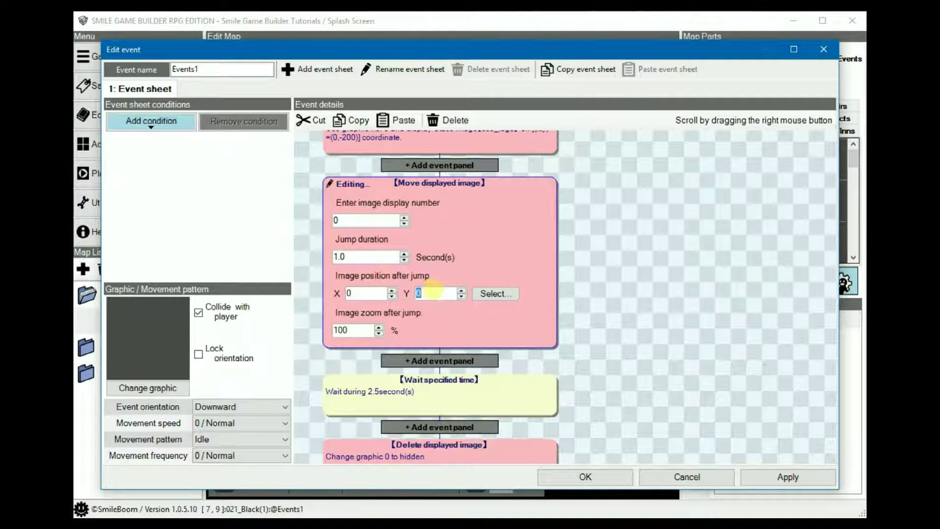
text(158)
click(596, 475)
click(102, 184)
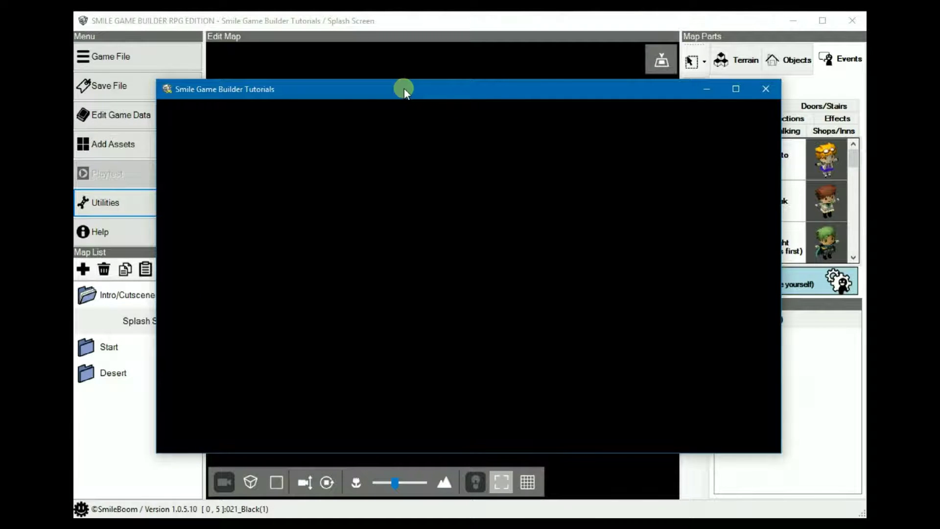
click(765, 89)
- Set the Display image panel's start position to X -890, Y 158, save the event and playtest it
click(322, 186)
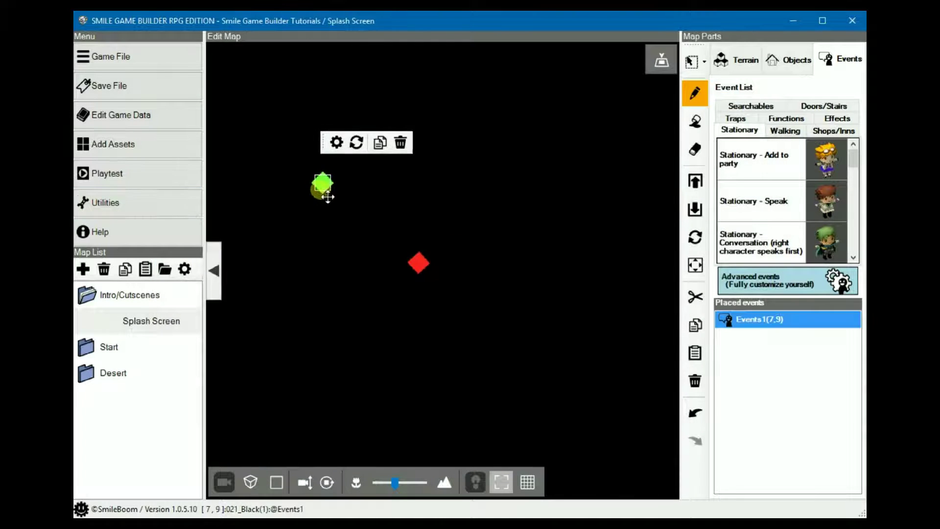
double_click(323, 188)
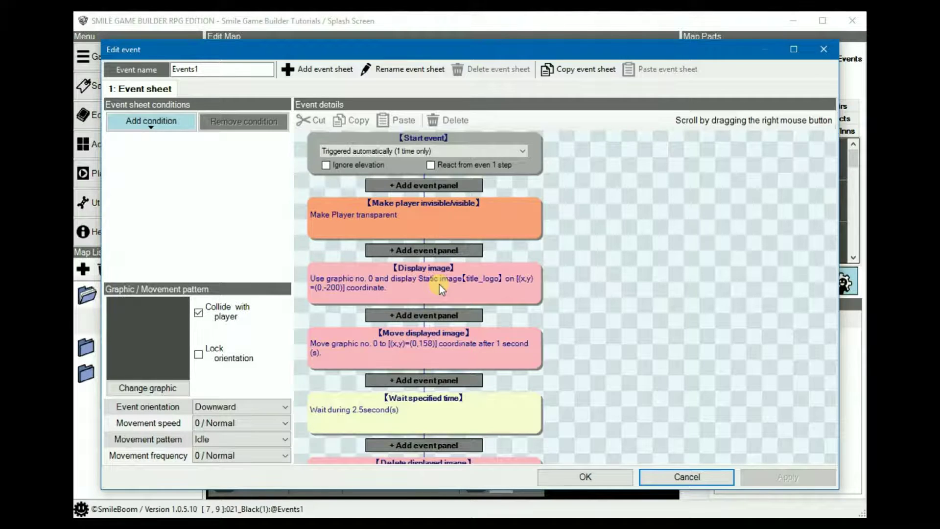
click(439, 284)
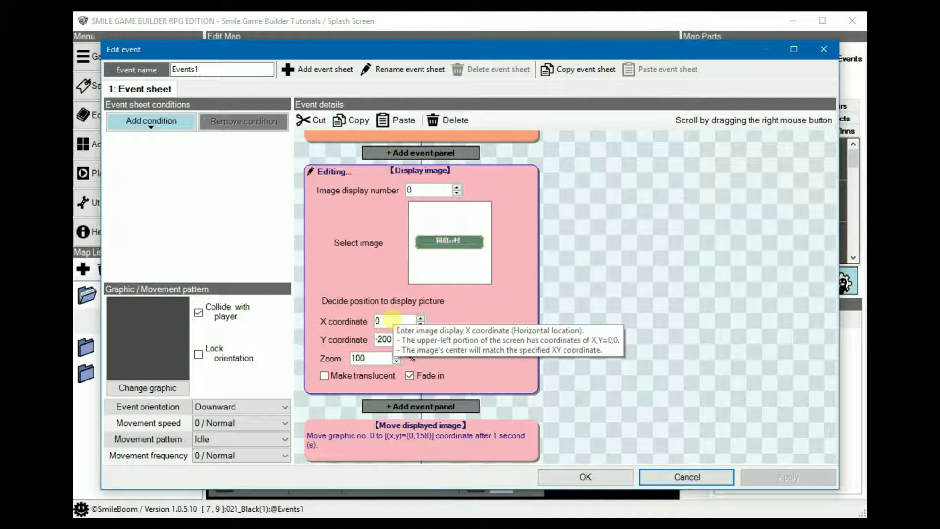
click(392, 320)
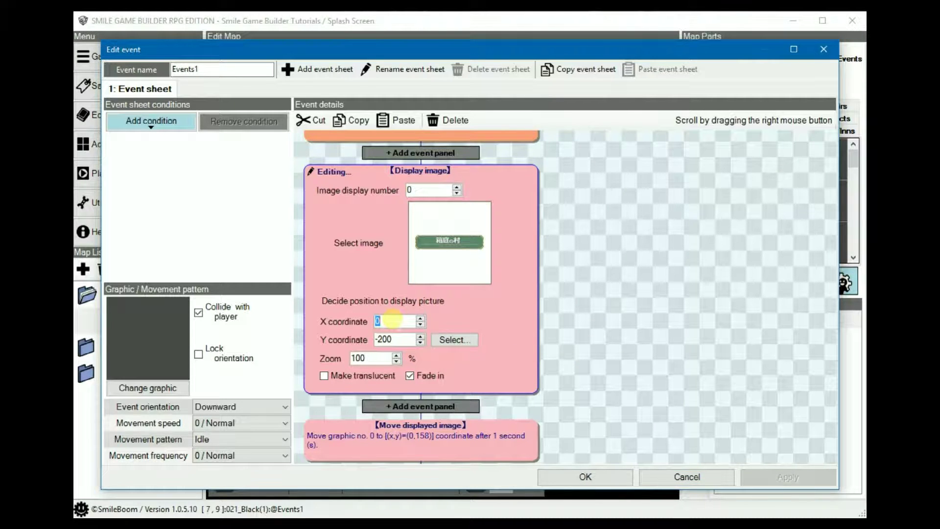
text(-89)
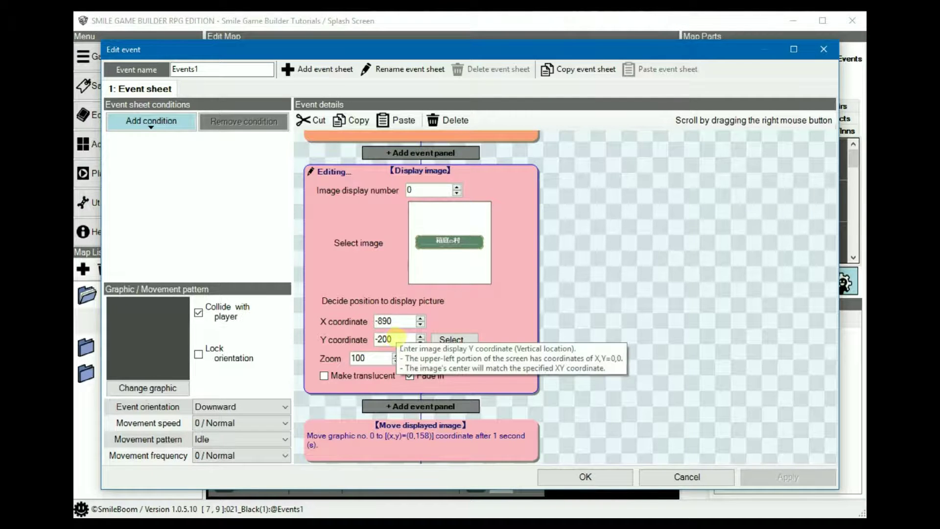
double_click(387, 338)
key(BackSpace)
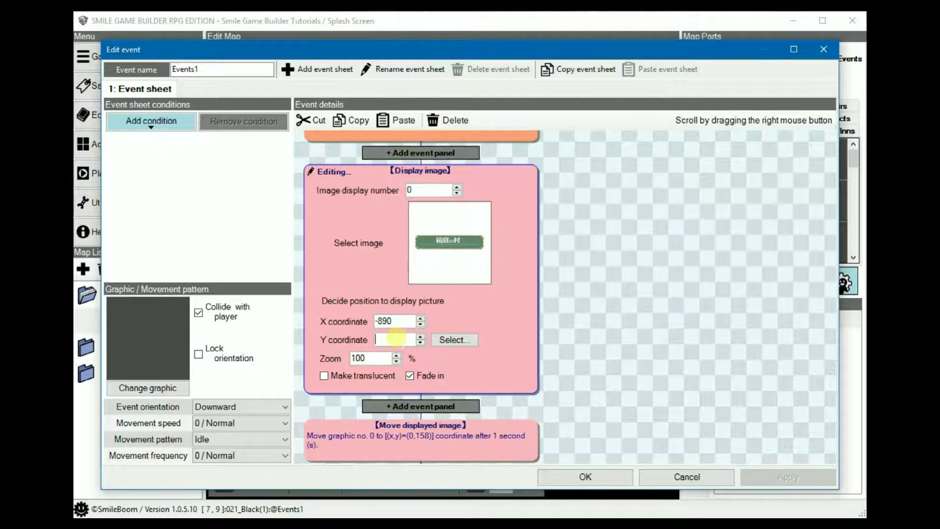
text(158)
click(453, 362)
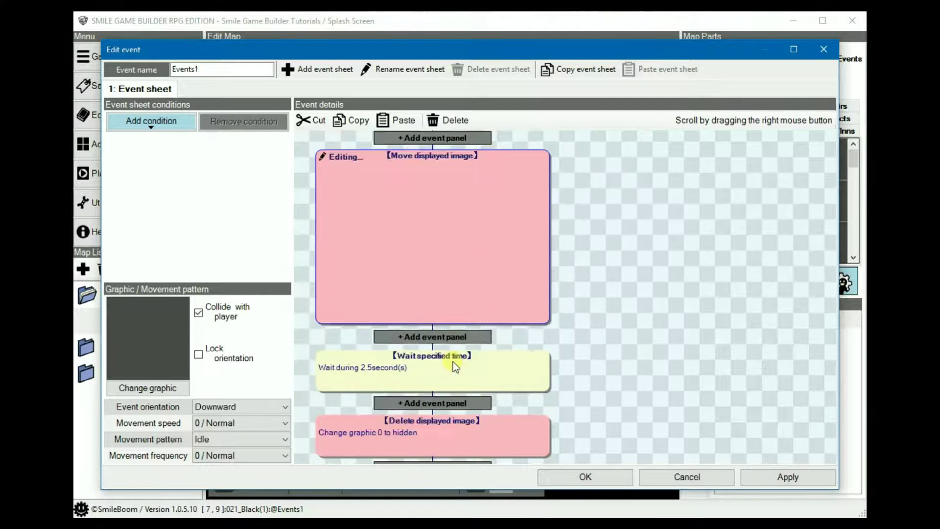
click(586, 476)
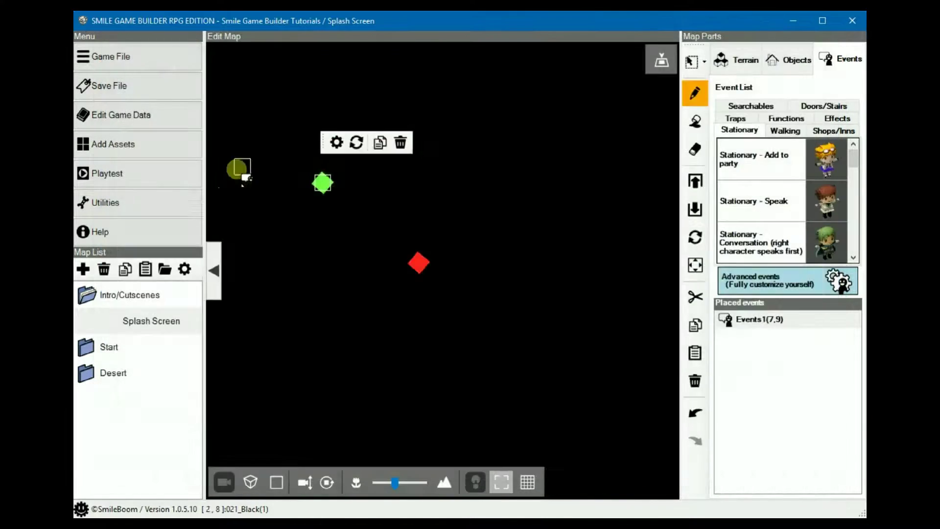
click(115, 175)
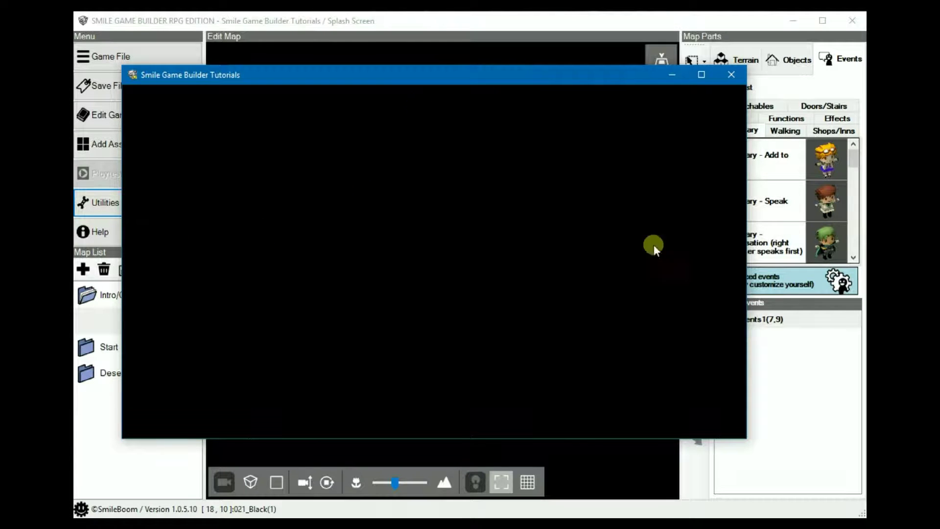
click(730, 76)
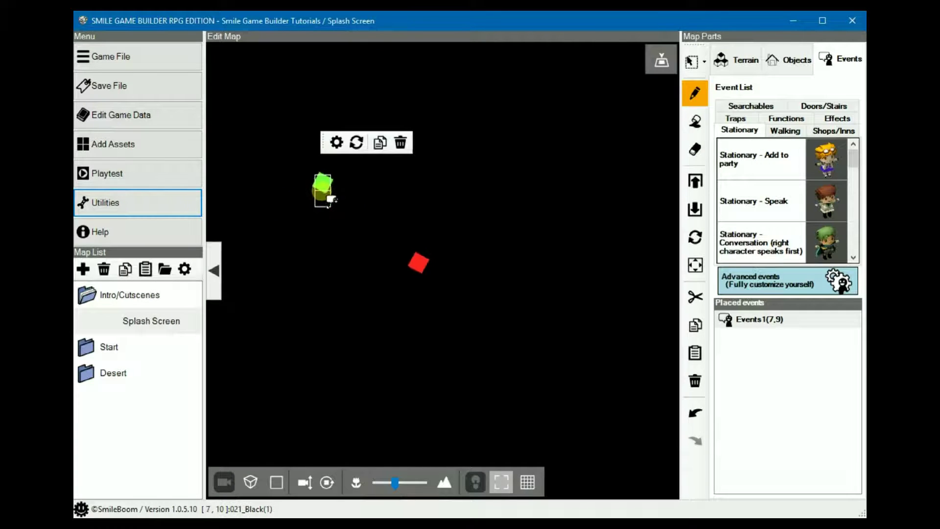
- Copy the Move displayed image panel in the splash event and paste it below the Delete displayed image panel
right_click(324, 191)
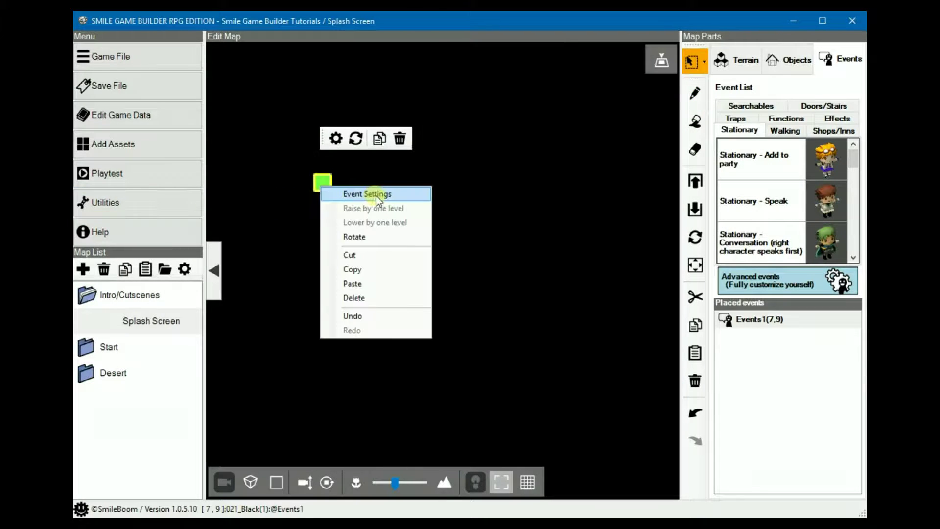
click(346, 193)
scroll(671, 228, down, 5)
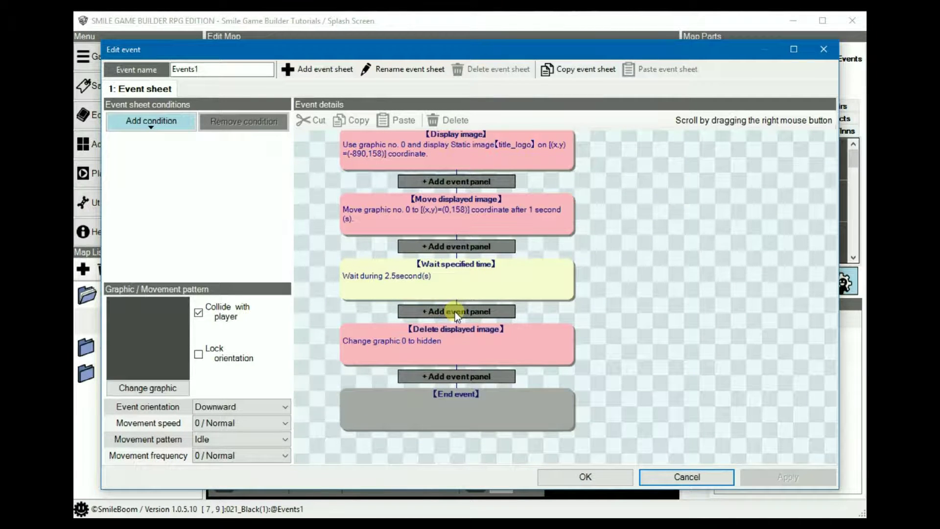
click(455, 311)
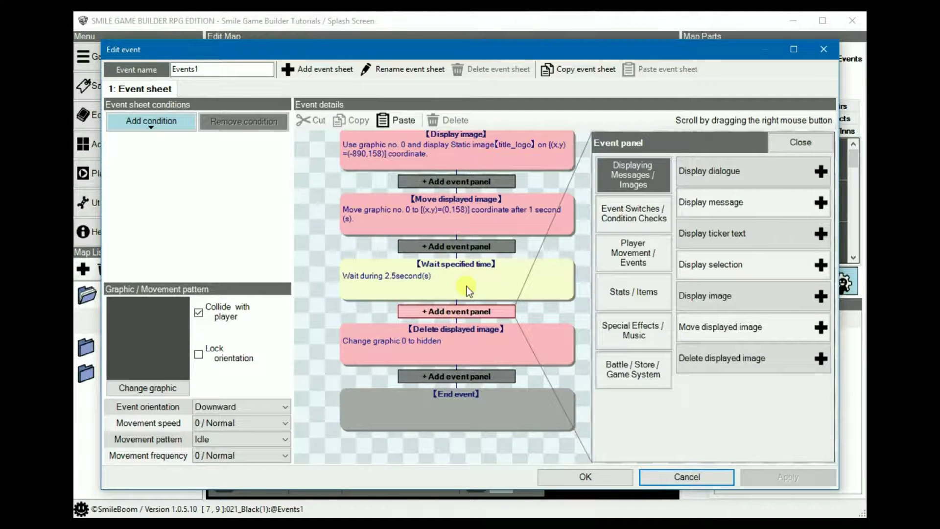
click(456, 198)
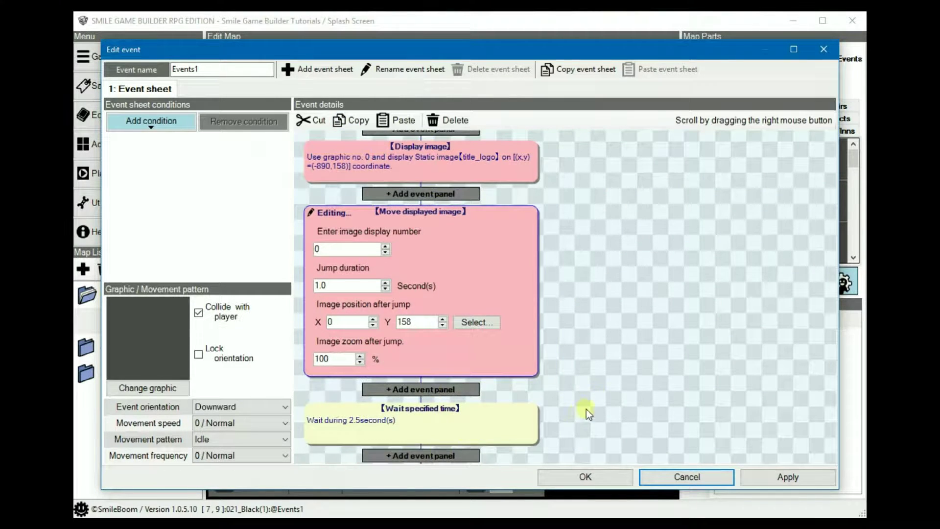
scroll(538, 387, down, 3)
click(450, 415)
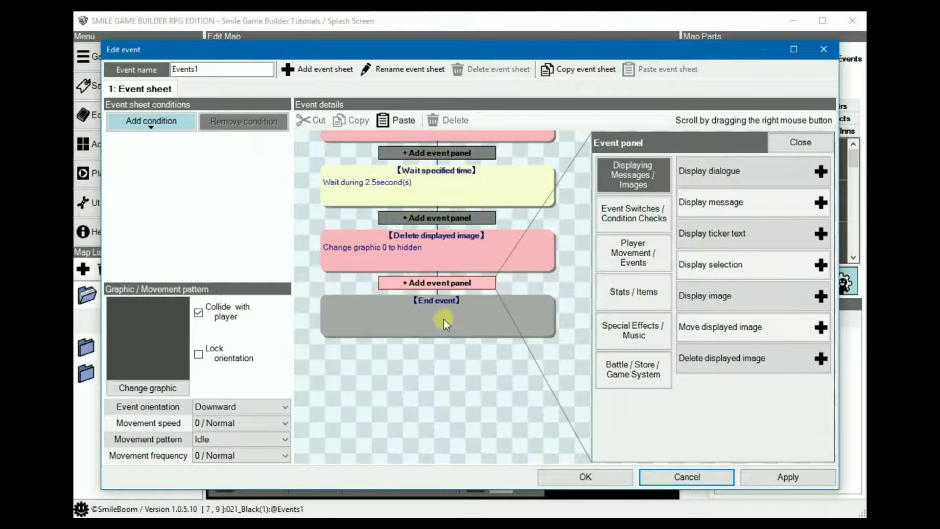
click(400, 122)
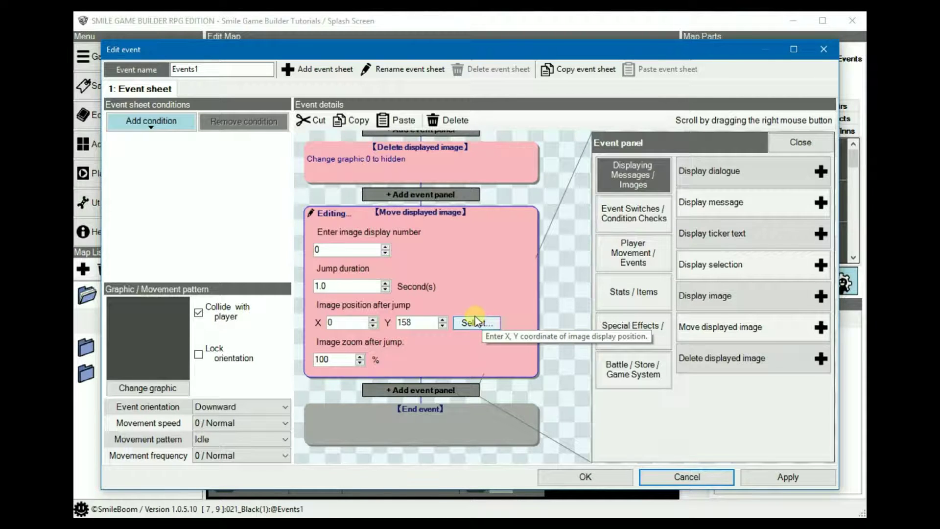
- Set the X position of the Move displayed image panel at the end of the event to 890, save the event and playtest it
double_click(341, 323)
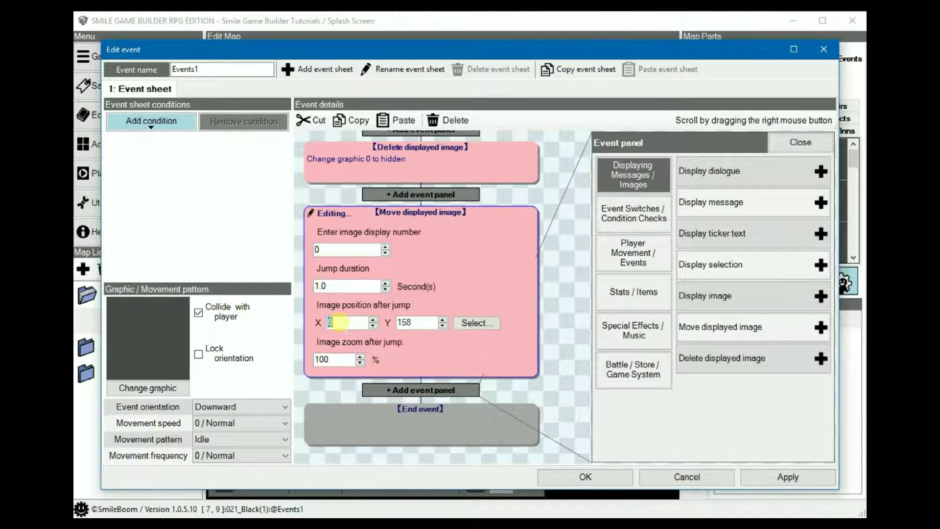
text(890)
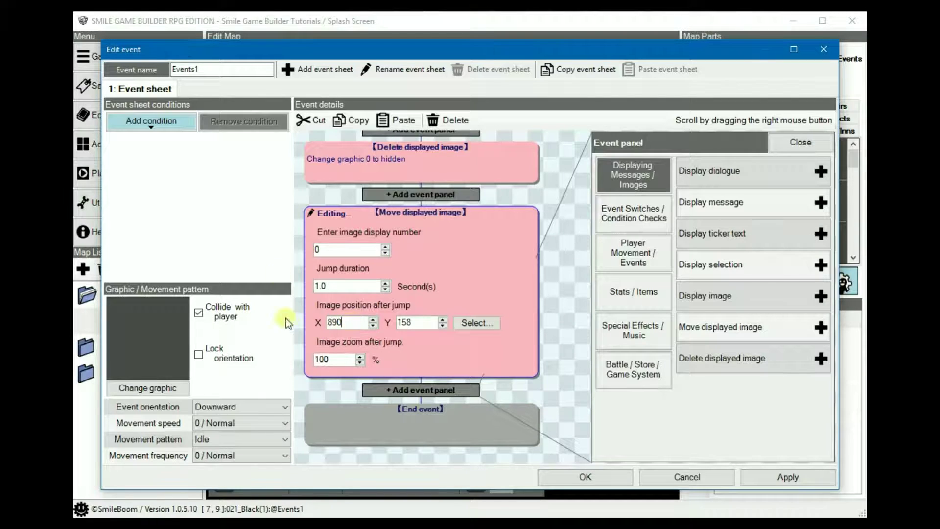
click(582, 480)
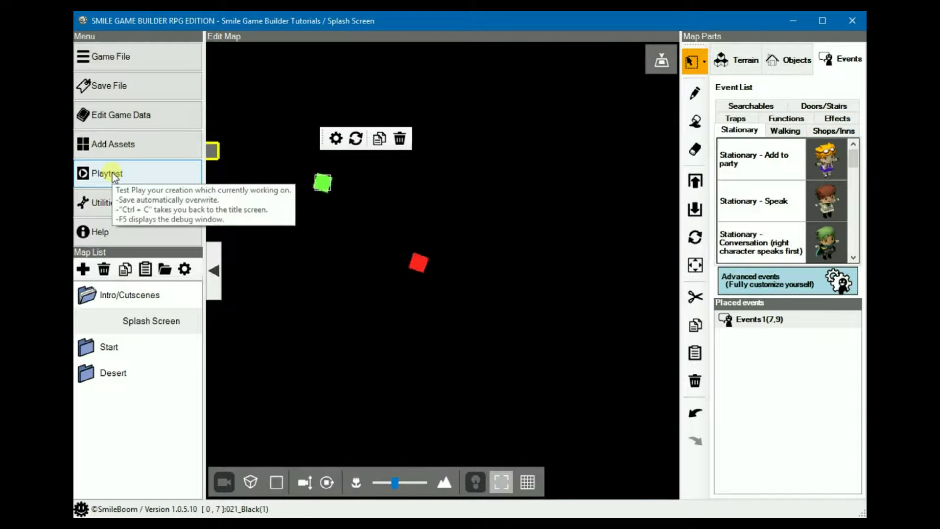
click(114, 176)
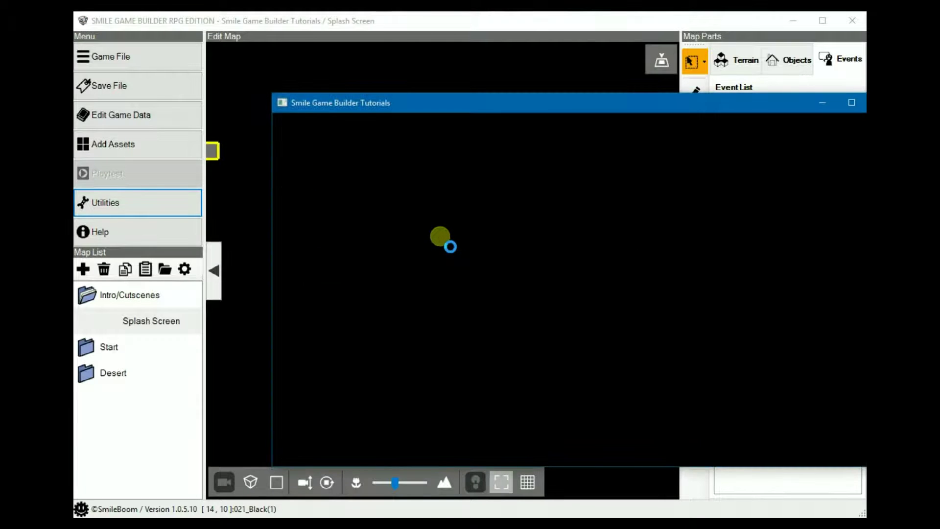
key(alt+F4)
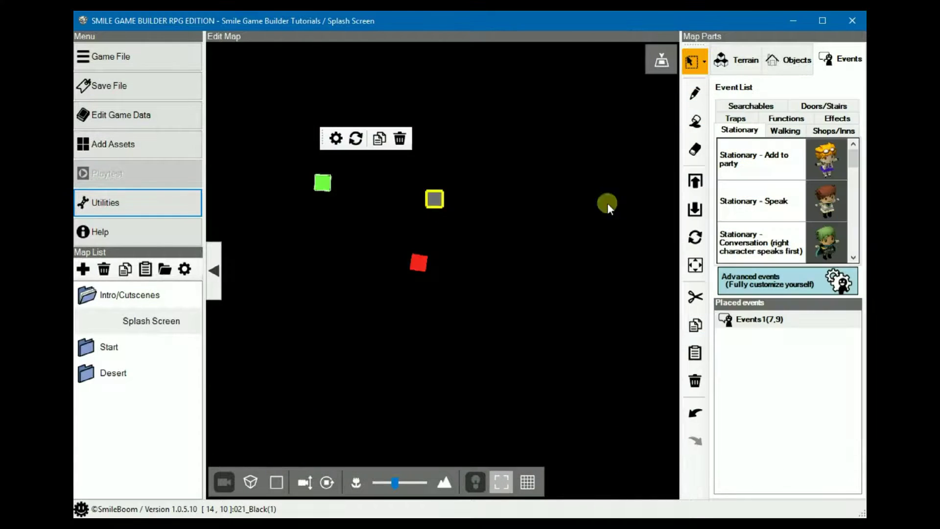
- Cut the last Move displayed image panel from the splash event and paste it between the Wait and Delete displayed image panels
double_click(325, 182)
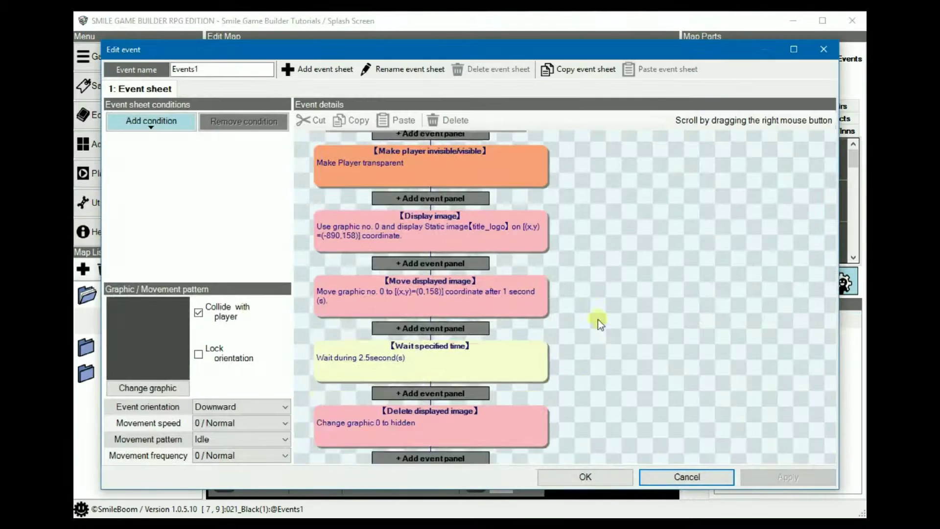
right_drag(598, 319, 603, 221)
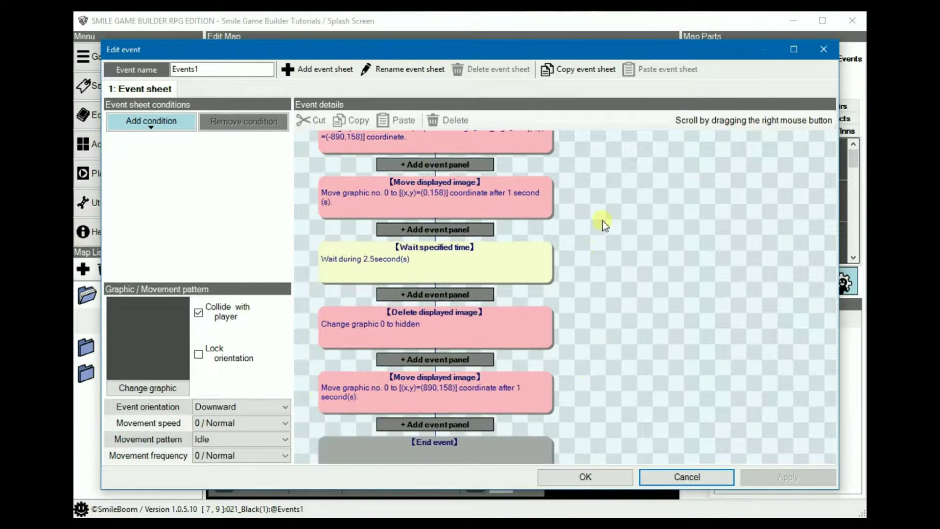
click(435, 389)
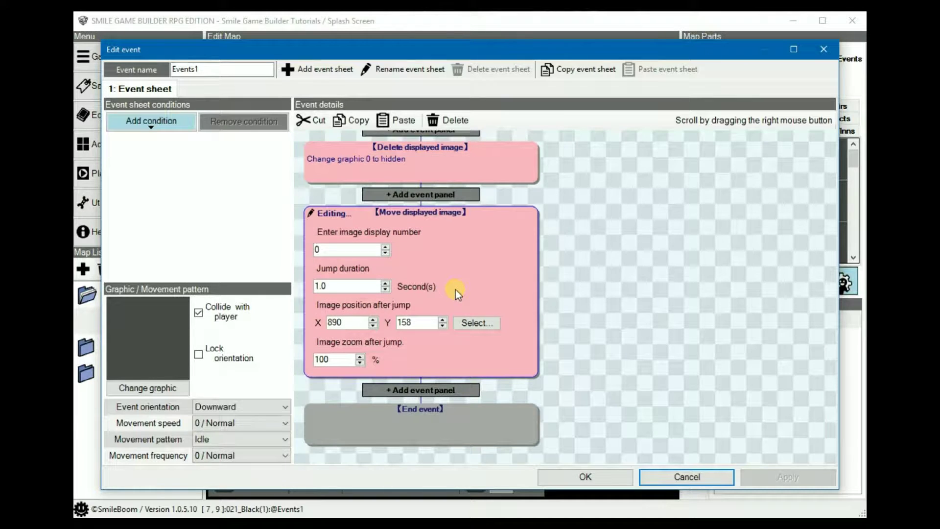
click(316, 120)
right_drag(596, 206, 627, 329)
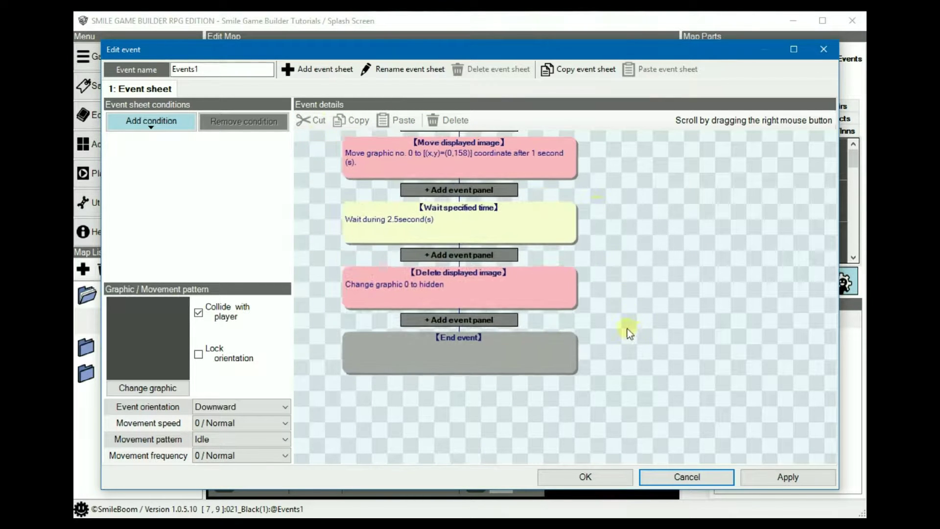
click(456, 255)
click(399, 120)
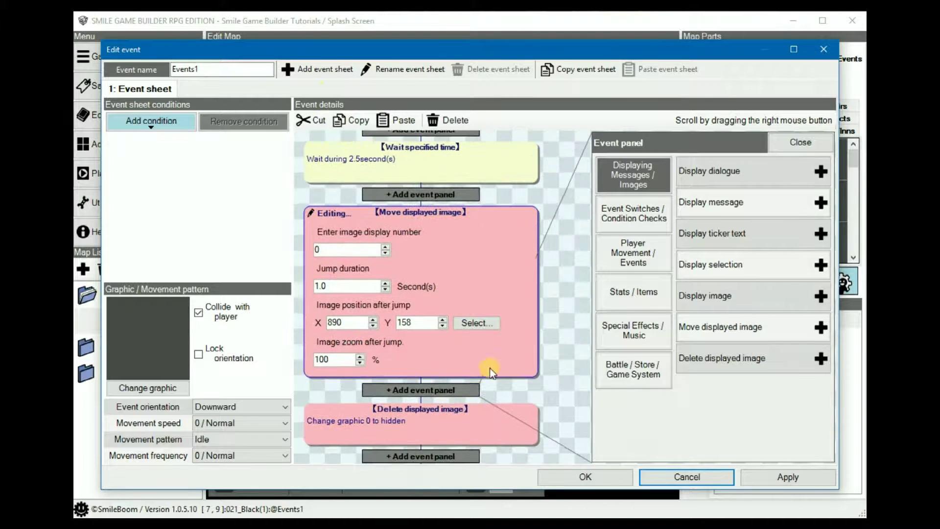
- Save the reordered splash event and playtest the slide-out, closing the game window when it ends
click(586, 477)
click(110, 173)
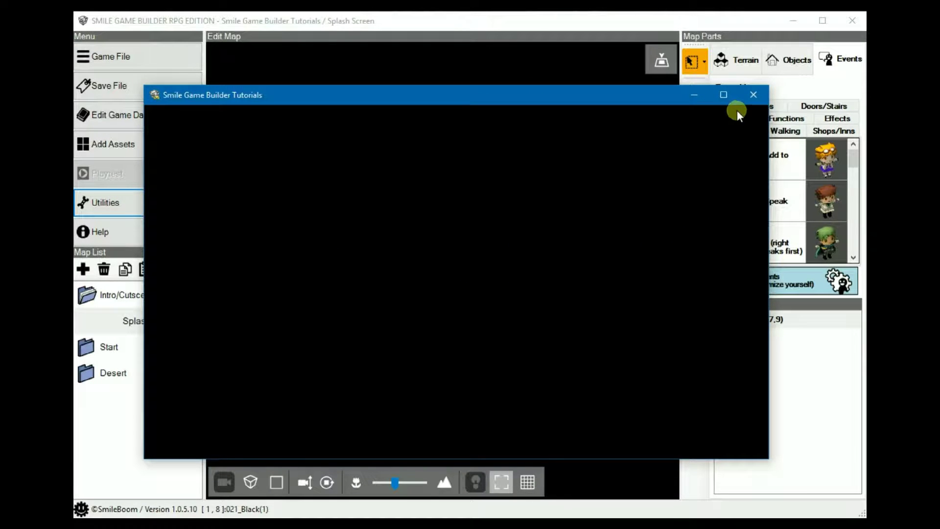
click(752, 99)
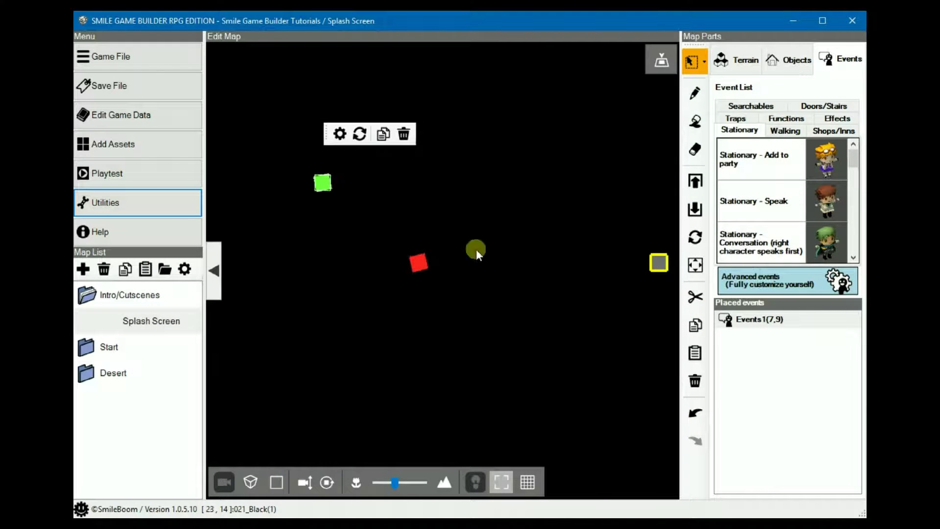
- Duplicate the Move displayed image panel with position 0, 158 directly before the Wait panel and set the copy's image zoom to 200%
double_click(326, 181)
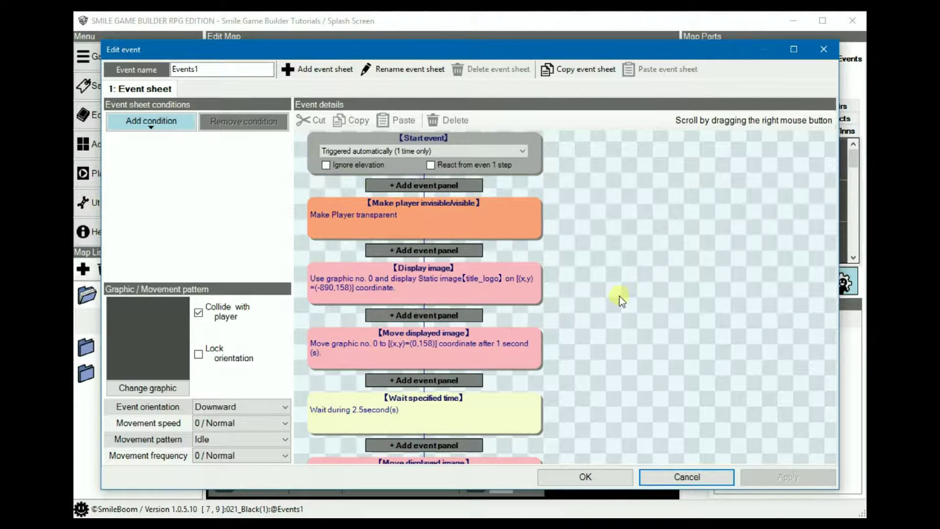
right_drag(619, 296, 625, 232)
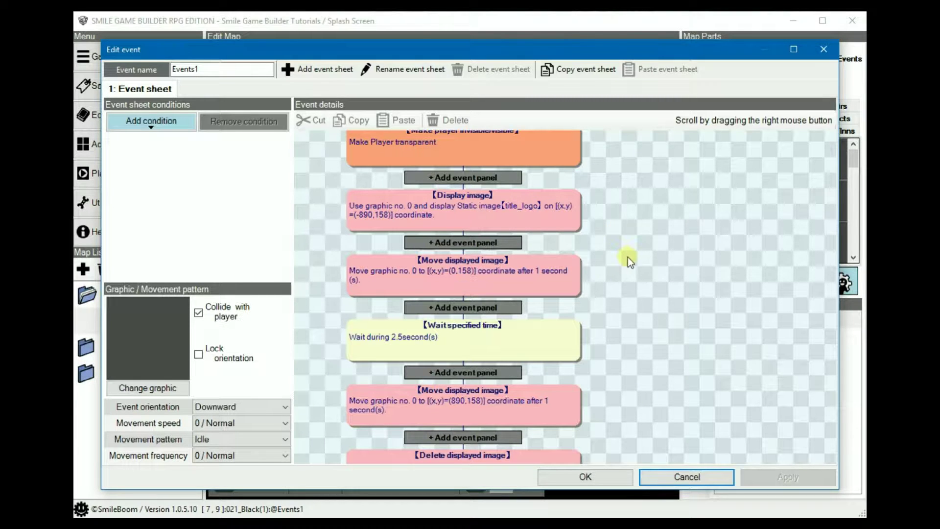
right_drag(627, 257, 644, 184)
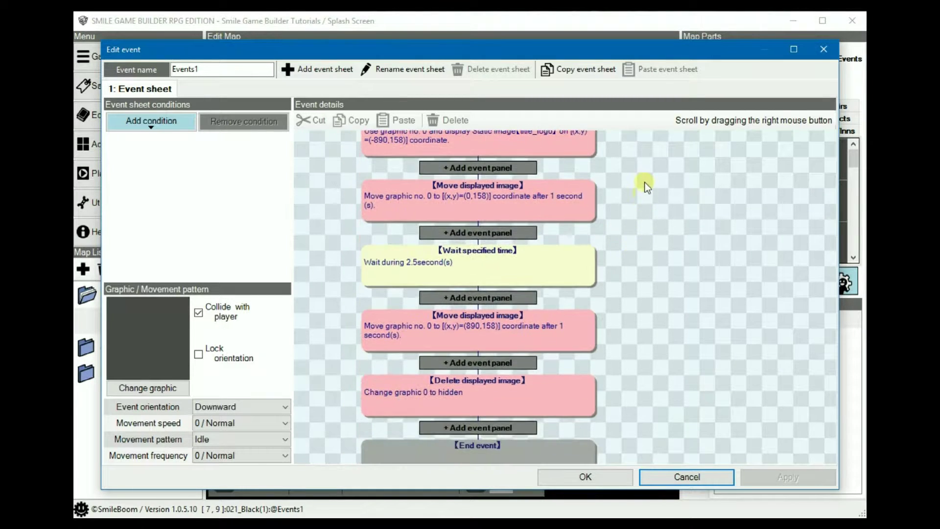
click(486, 234)
click(452, 195)
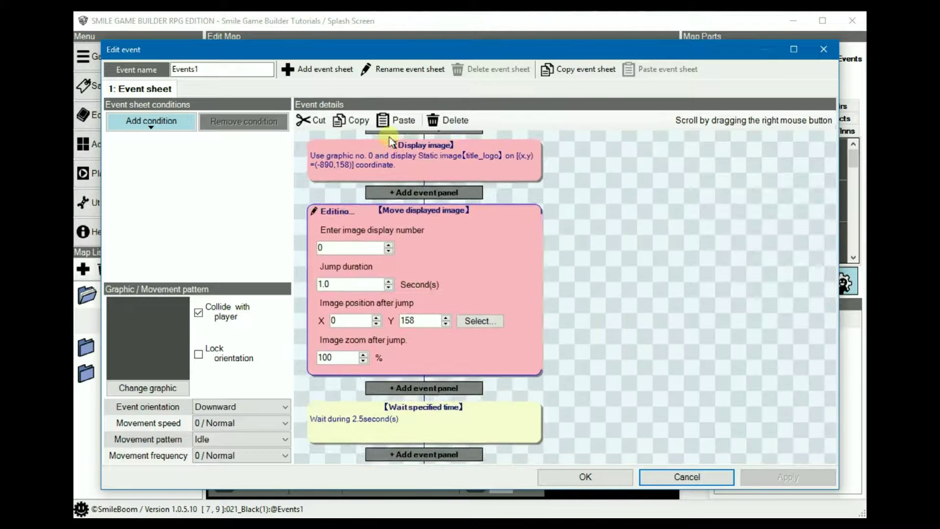
right_drag(610, 333, 642, 243)
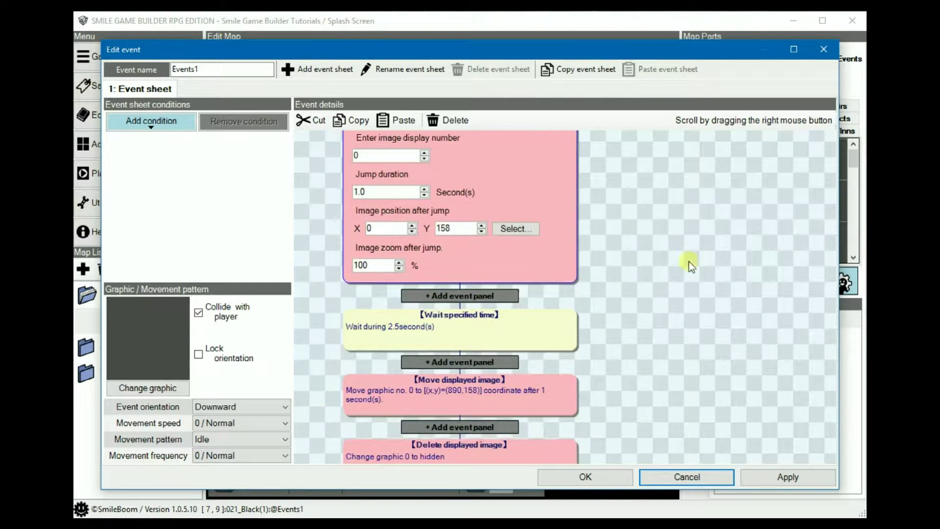
right_drag(689, 261, 715, 286)
click(494, 319)
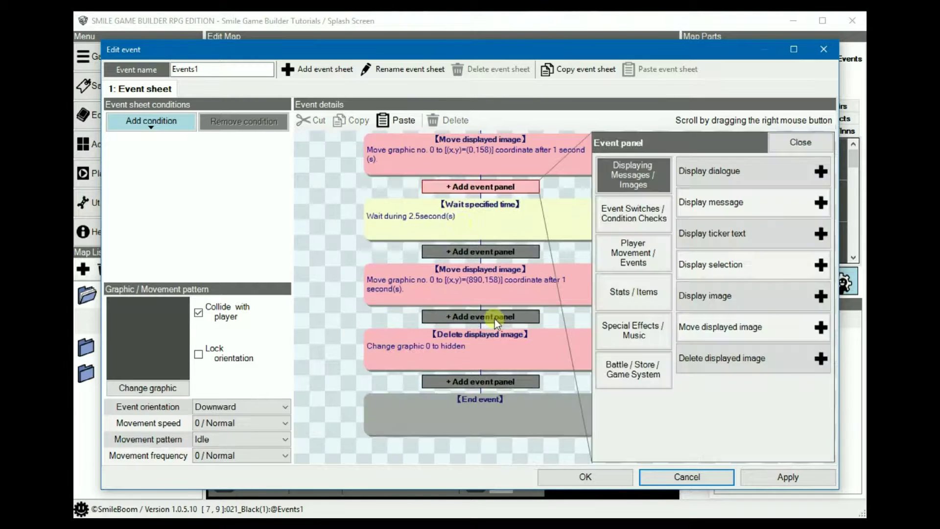
click(402, 125)
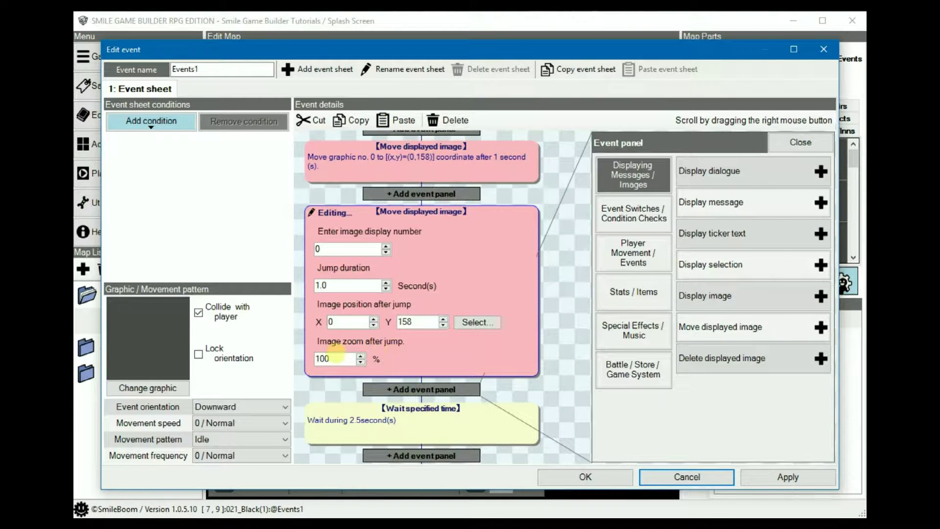
double_click(335, 359)
text(200)
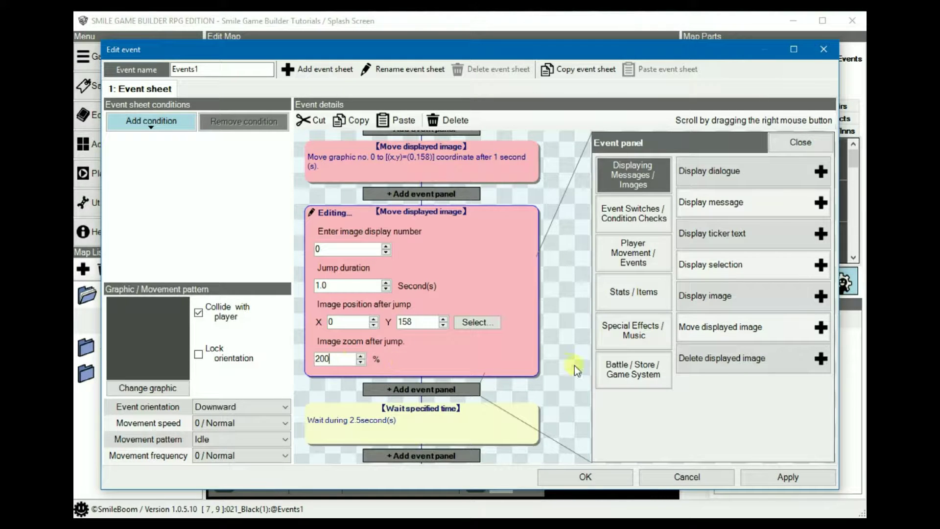
- Paste a copy of the 200% Move displayed image panel after the Wait panel and set its image zoom to 100%
right_drag(576, 364, 580, 262)
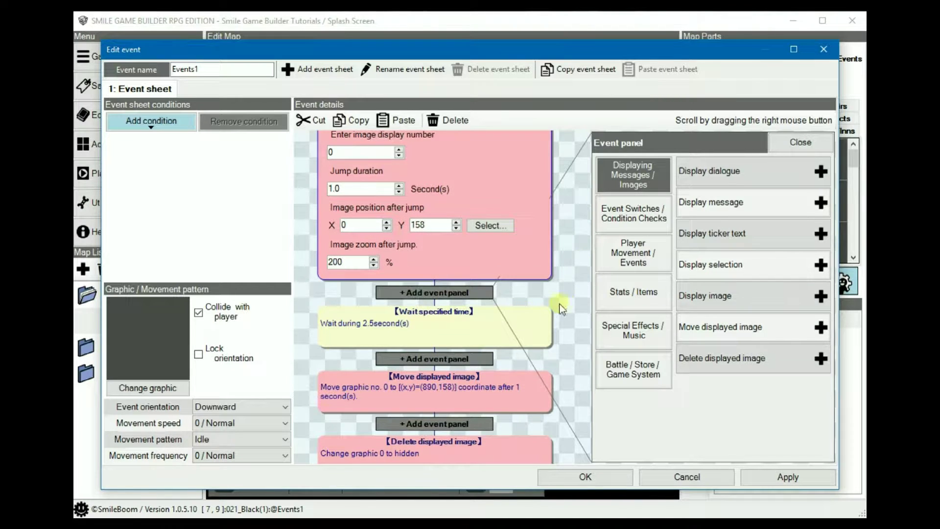
right_drag(562, 313, 577, 228)
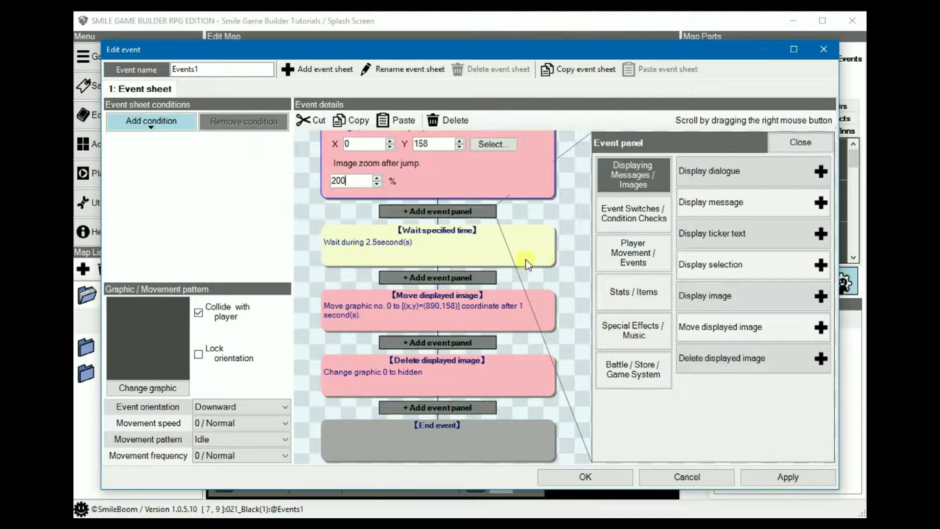
click(413, 236)
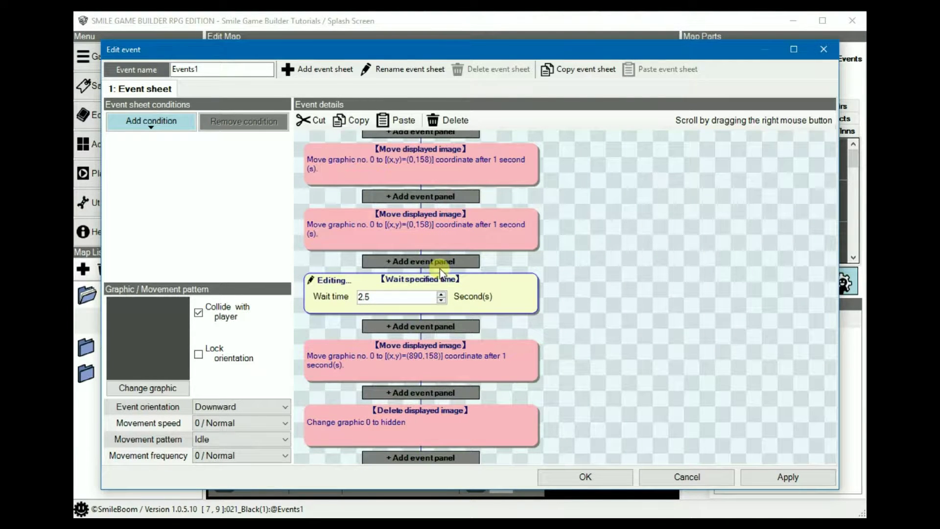
click(428, 214)
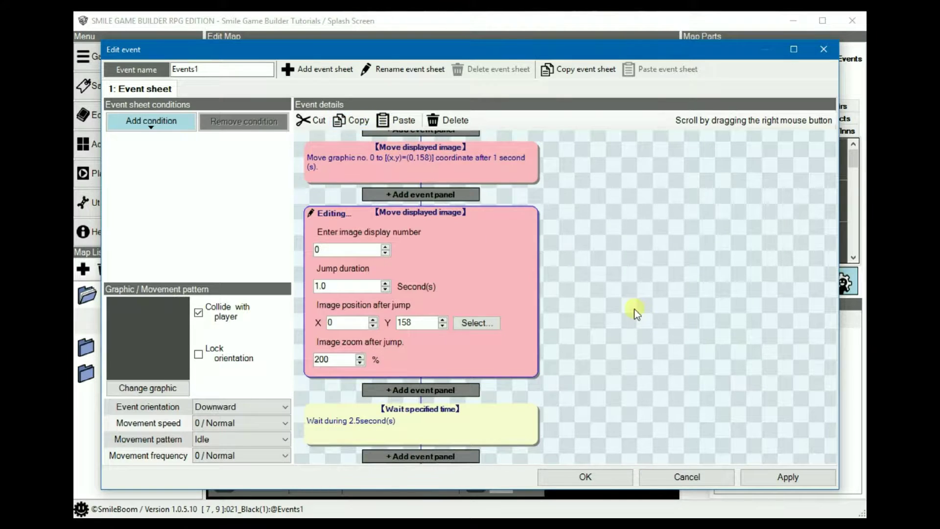
scroll(588, 314, down, 3)
click(444, 337)
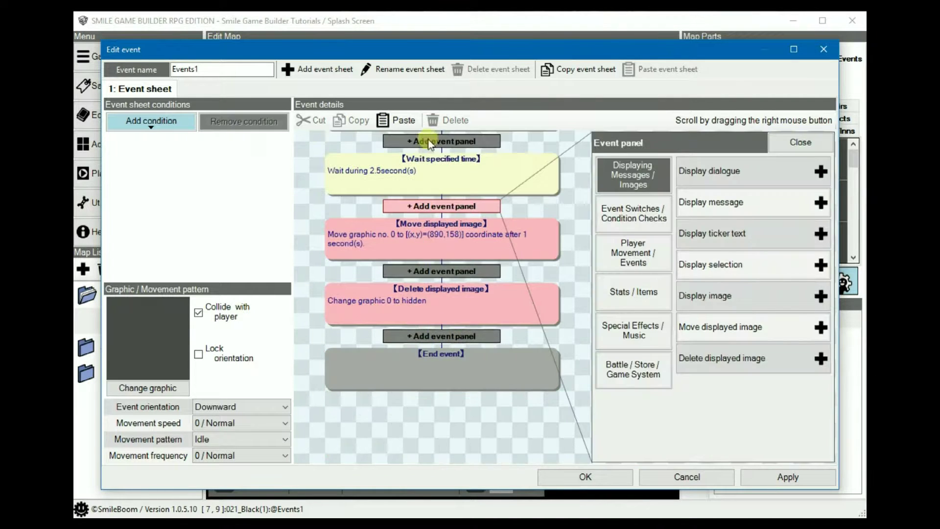
click(397, 120)
double_click(322, 359)
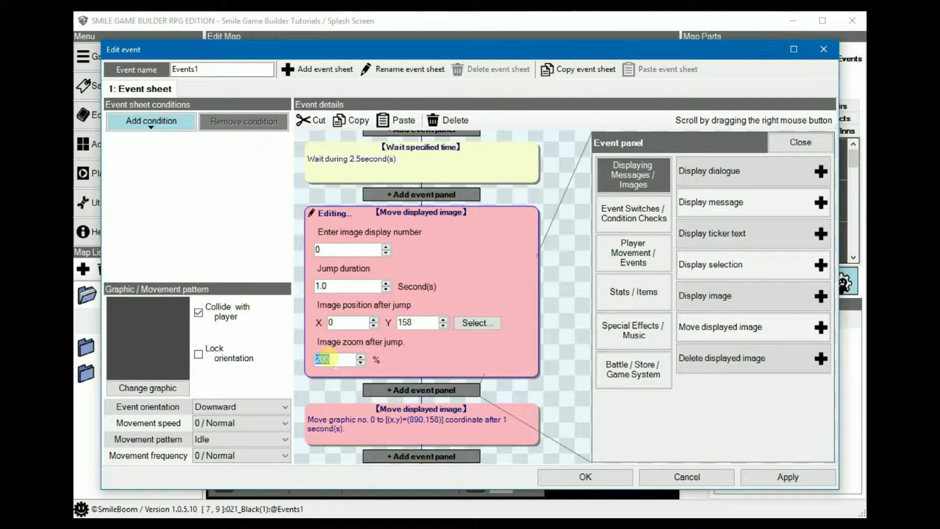
text(100)
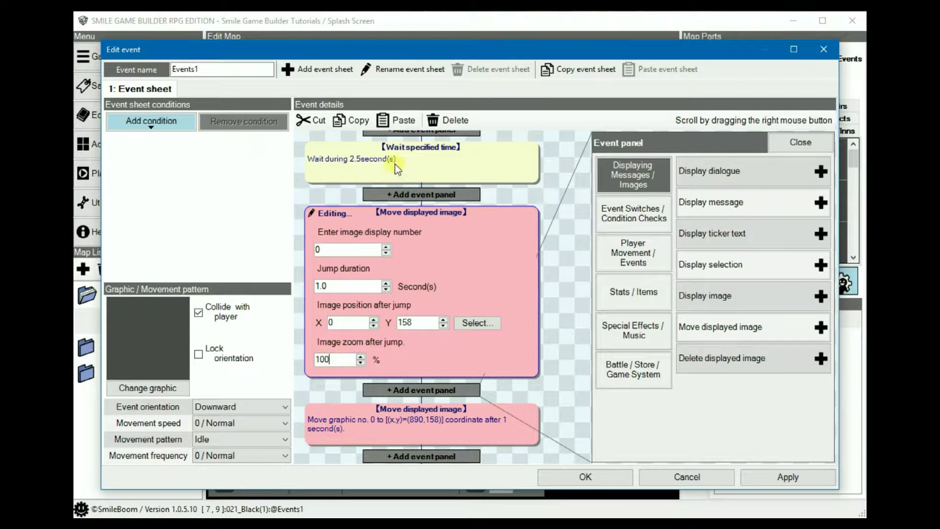
- Paste a copy of the Wait panel before the slide-out Move displayed image panel and set both Wait panels to 1.5 seconds
click(406, 167)
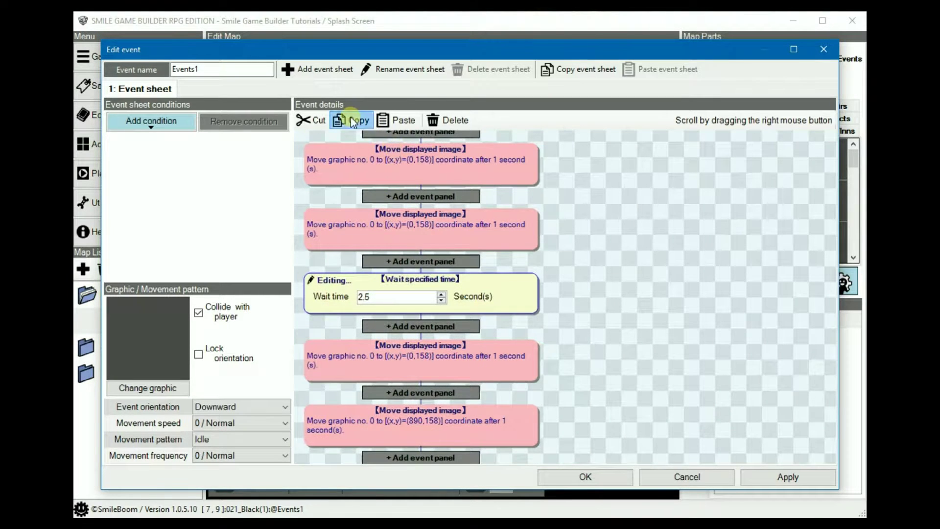
click(357, 120)
scroll(653, 377, down, 3)
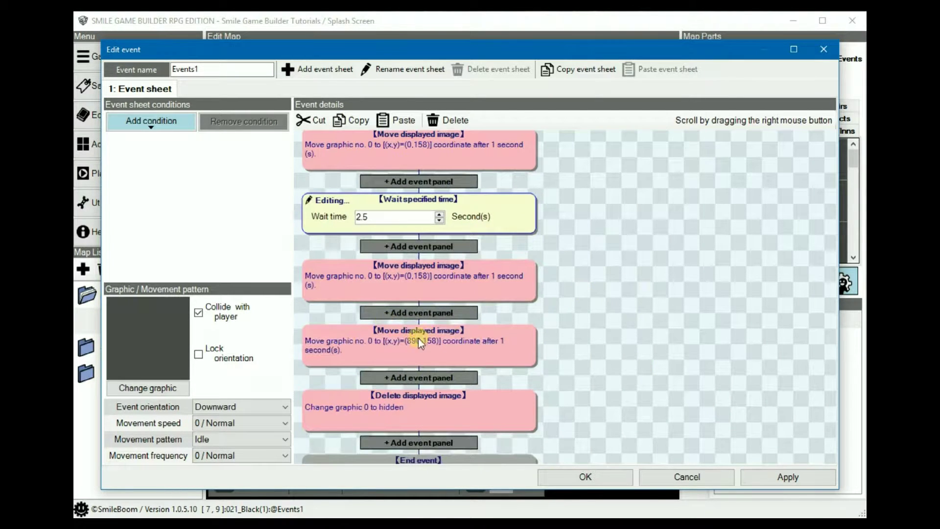
click(398, 314)
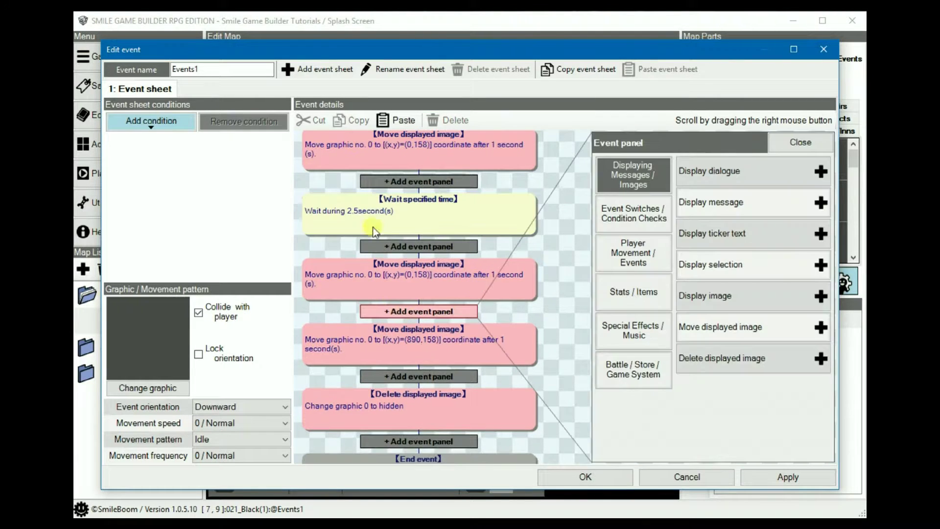
click(398, 121)
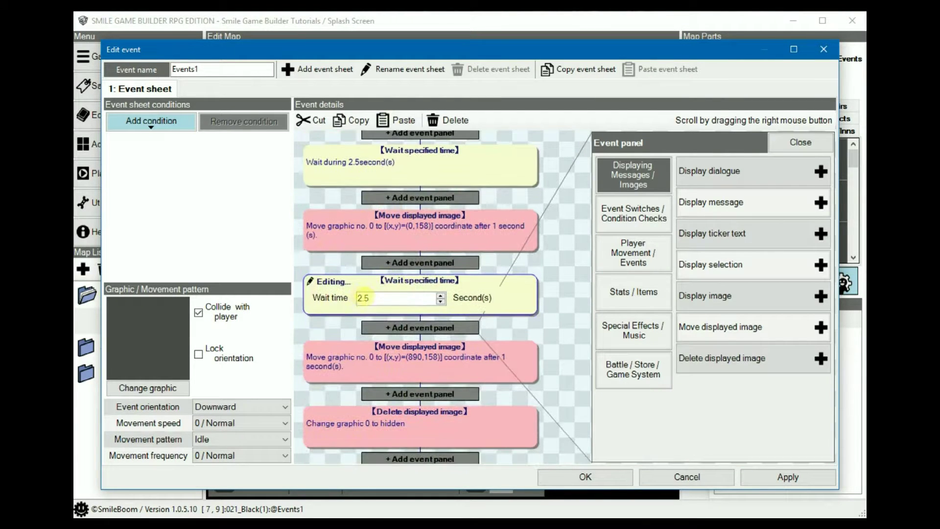
double_click(363, 298)
text(1.5)
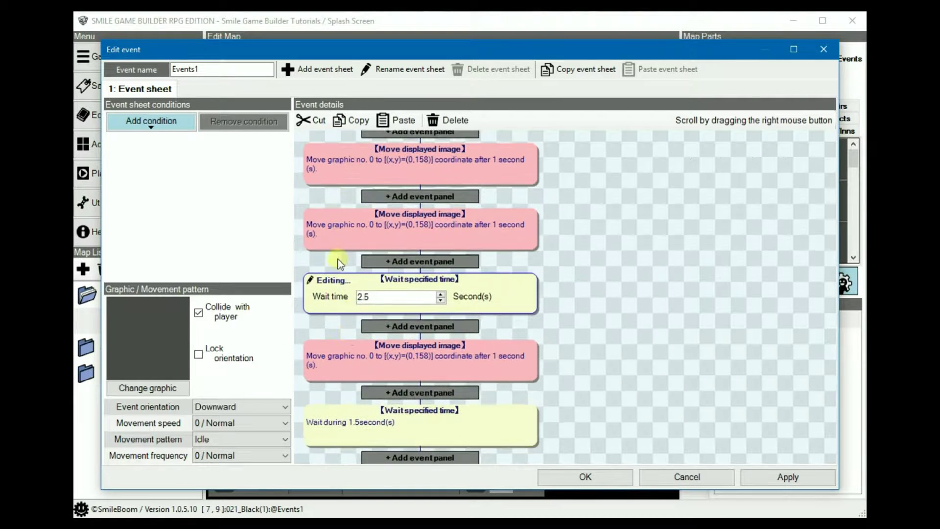
click(591, 331)
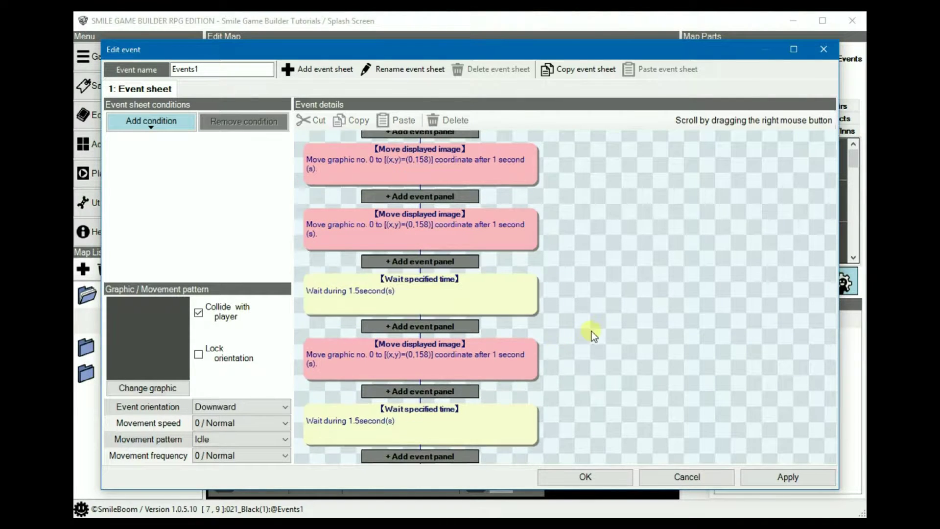
- Save the splash event with the zoom panels and playtest it, closing the game window at the end
right_drag(591, 332, 613, 239)
click(584, 472)
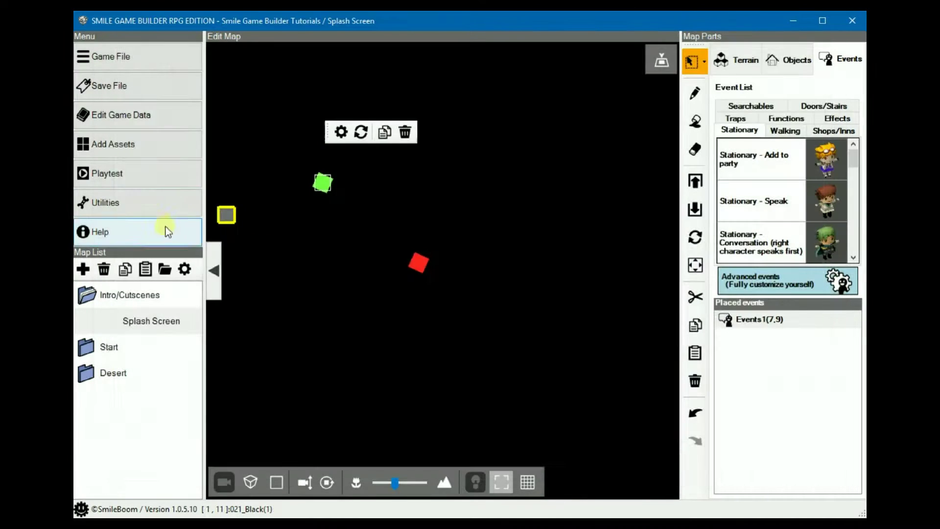
click(116, 170)
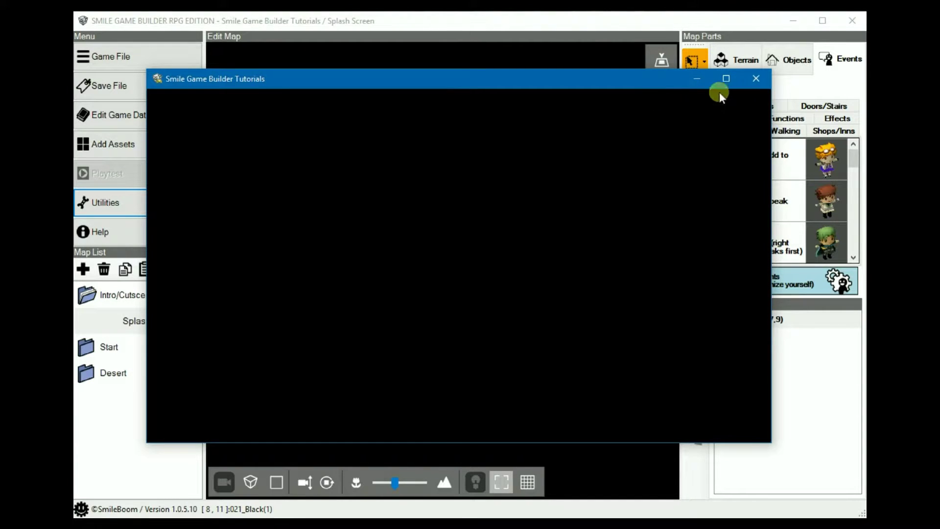
click(757, 79)
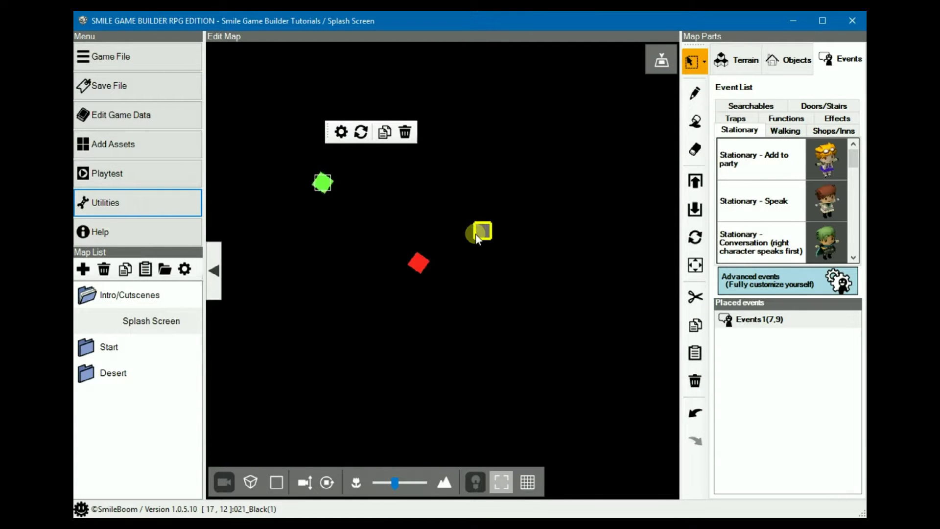